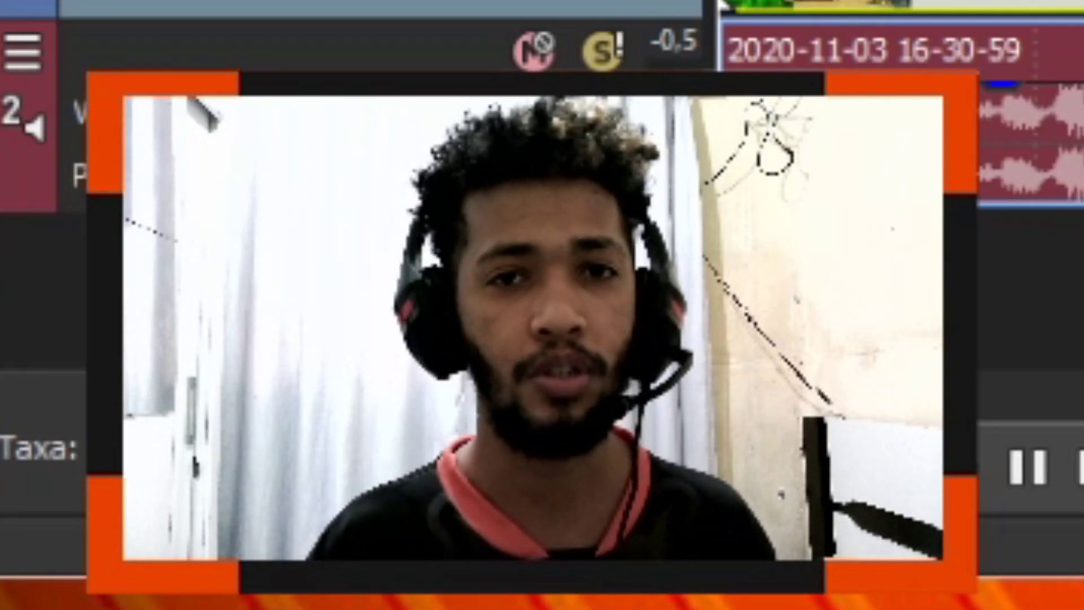
Play the gameplay clip from its start to its end to review the footage.
scroll(287, 452, up, 1)
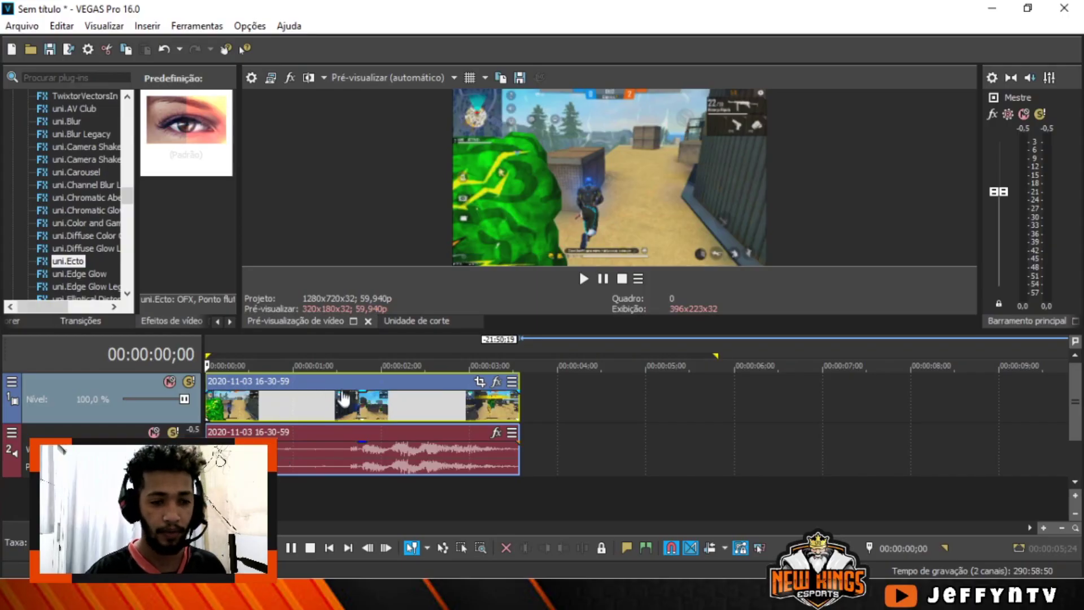
click(275, 399)
click(327, 401)
click(350, 399)
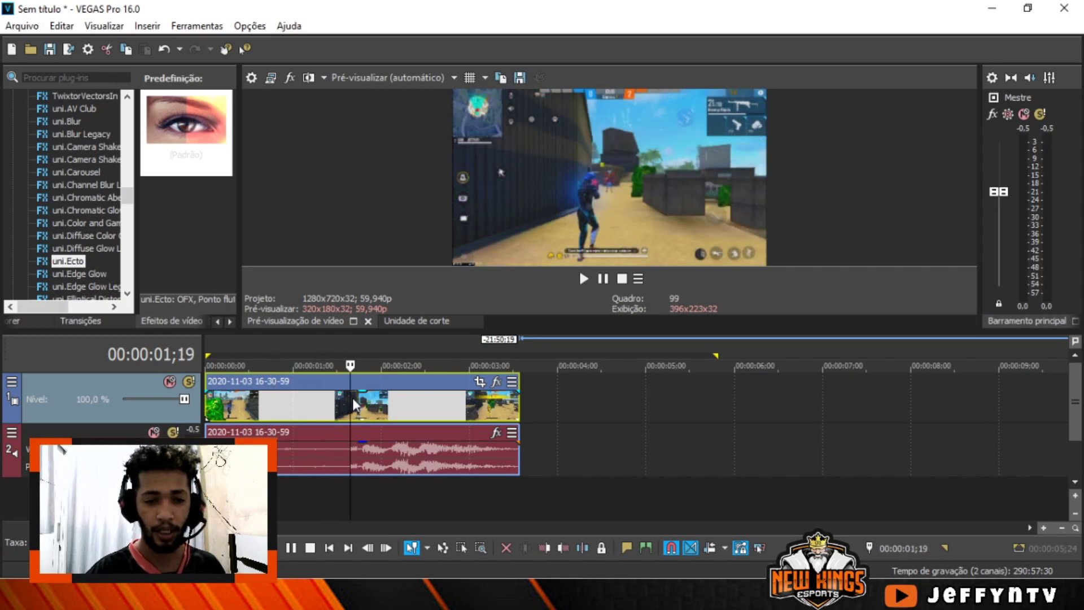
click(213, 404)
click(584, 278)
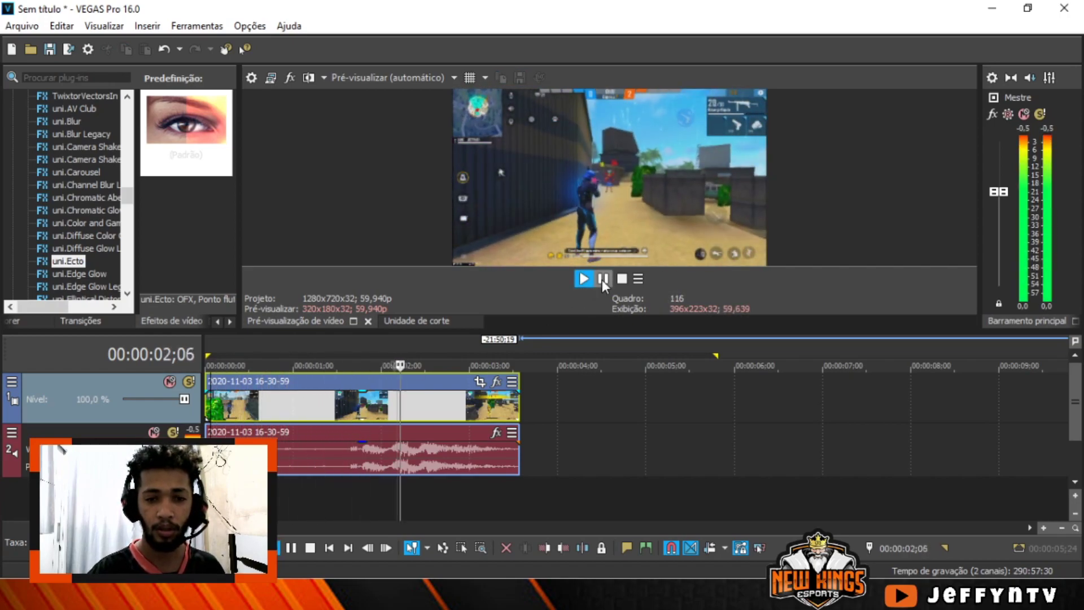
key(space)
click(600, 283)
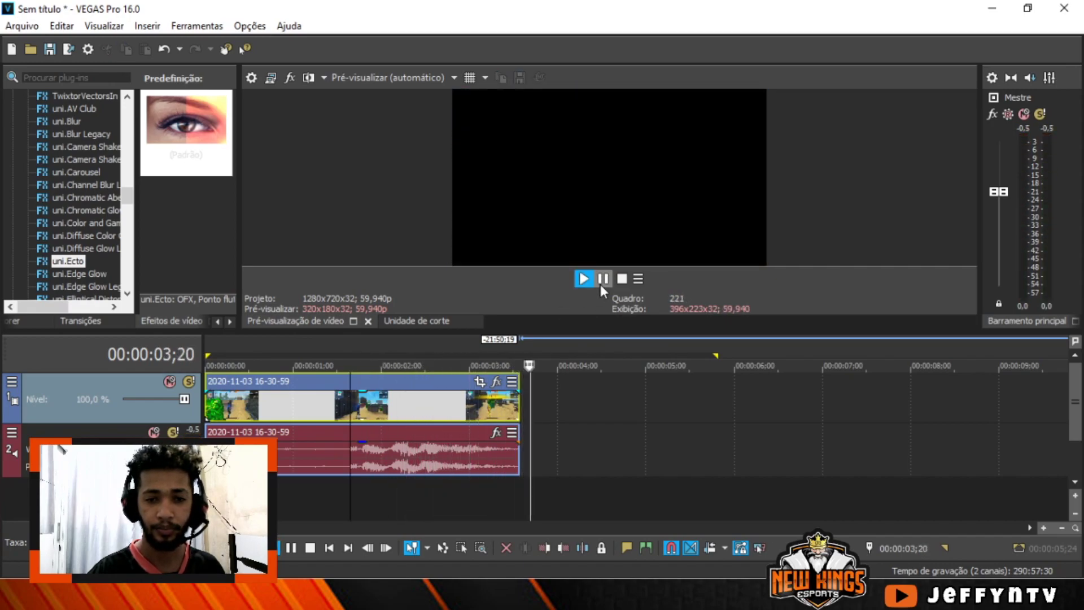
click(602, 279)
Find the moment at 00:00:00;26 in the gameplay clip and split the video and audio there.
click(309, 405)
scroll(343, 410, up, 3)
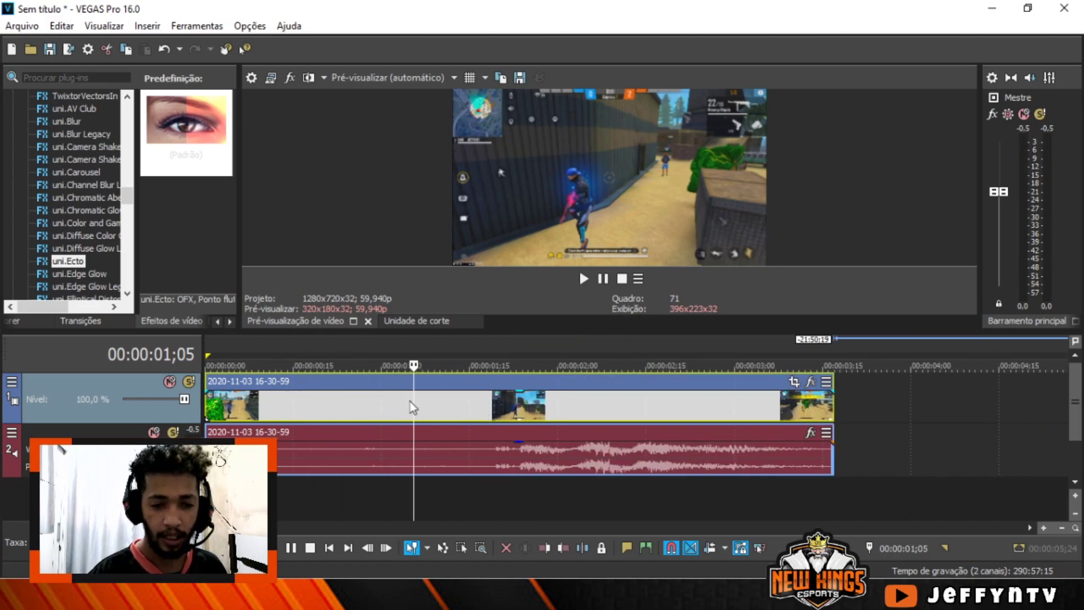
click(409, 401)
click(397, 406)
click(379, 407)
click(368, 407)
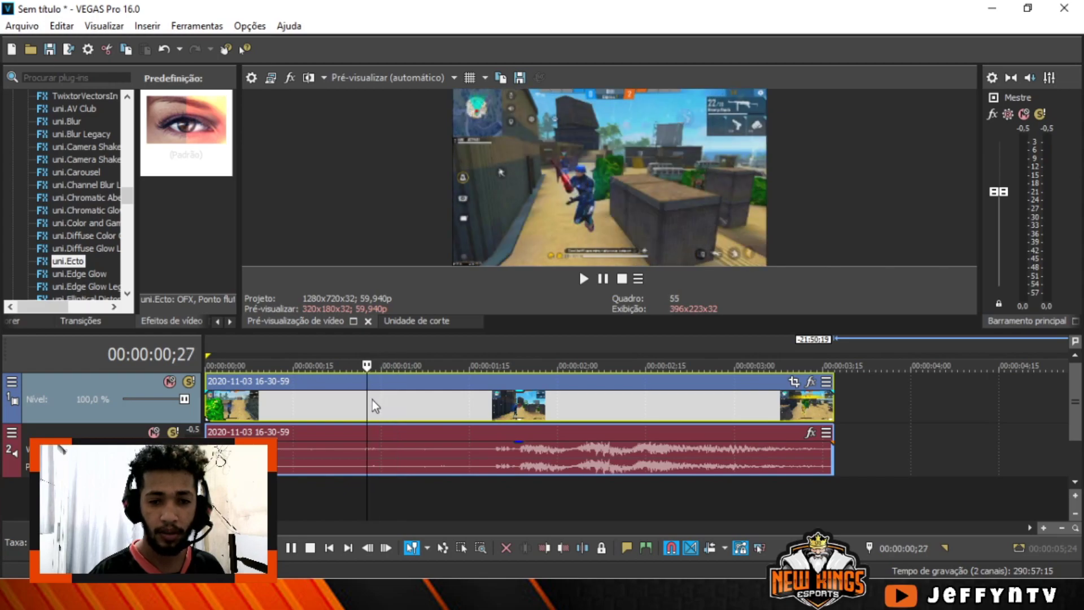
click(372, 398)
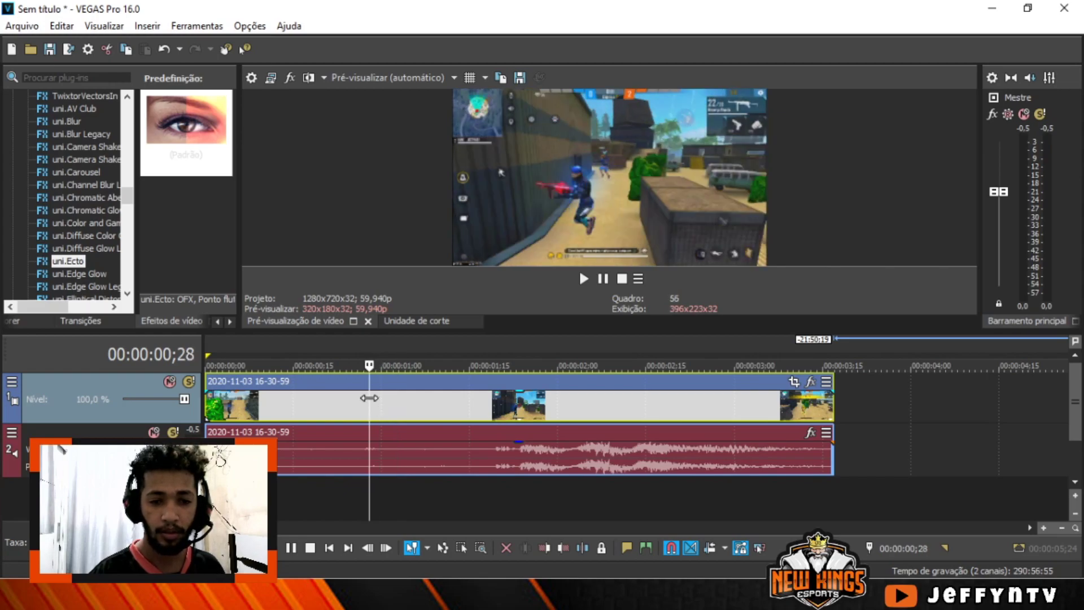
click(377, 405)
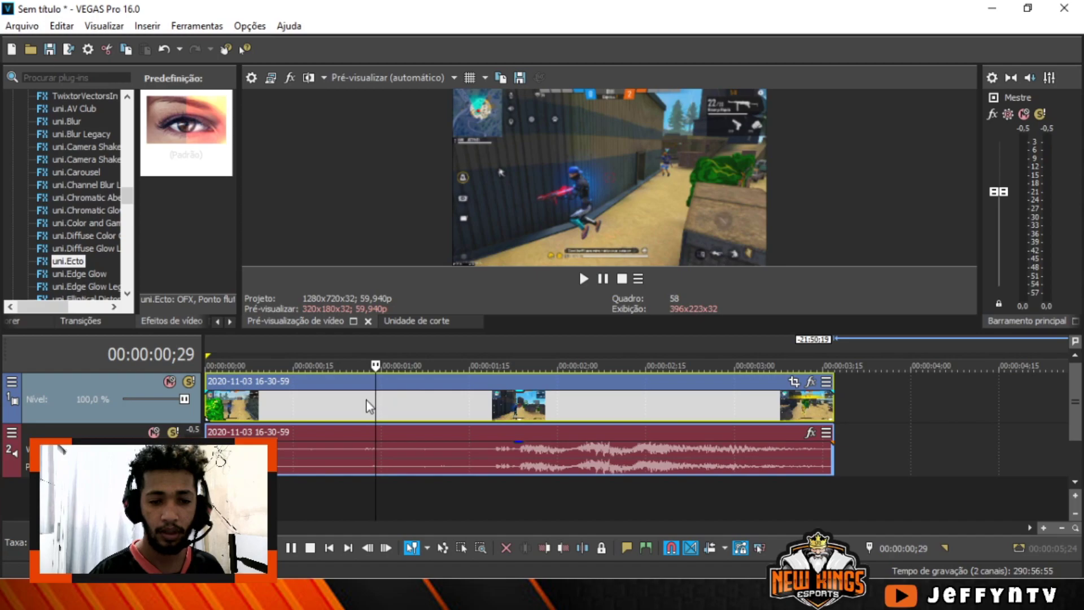
click(368, 405)
click(358, 401)
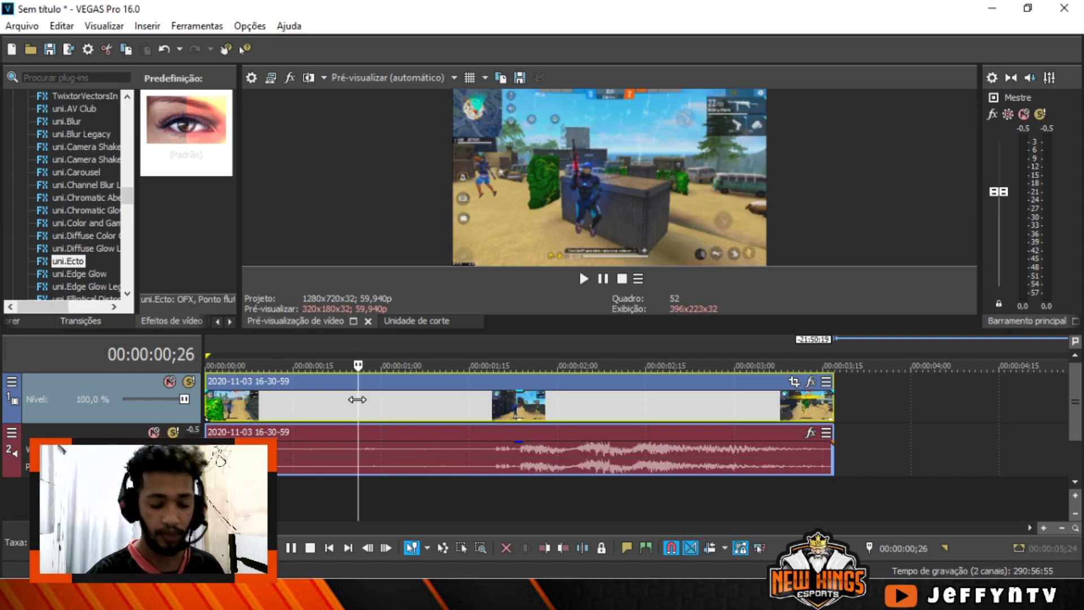
key(s)
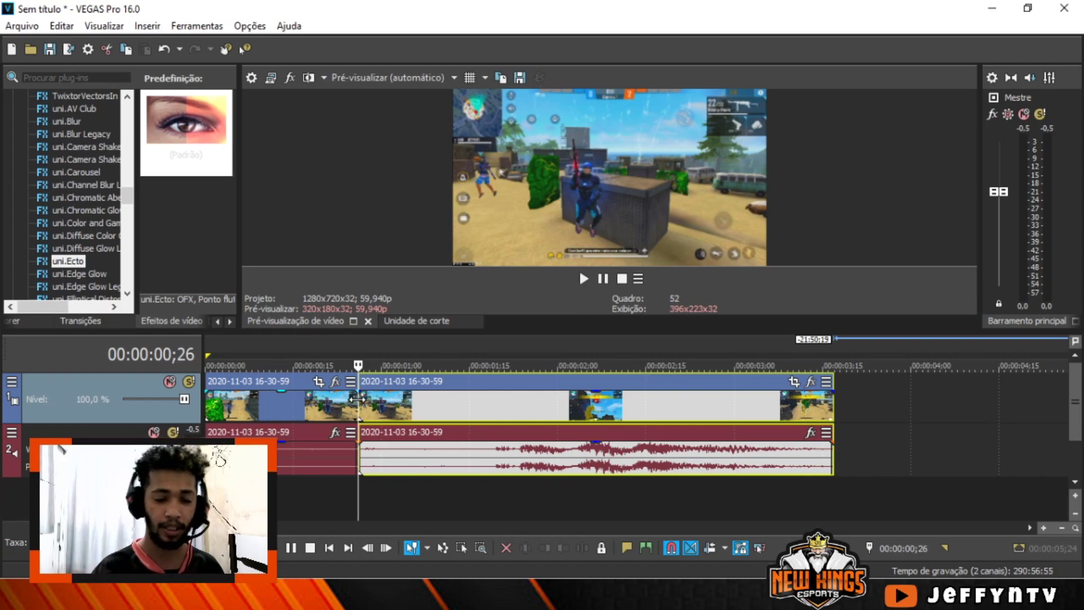
Cut off a one-frame piece just after the split and move the remaining clip 0:06 further along the timeline.
scroll(356, 398, up, 3)
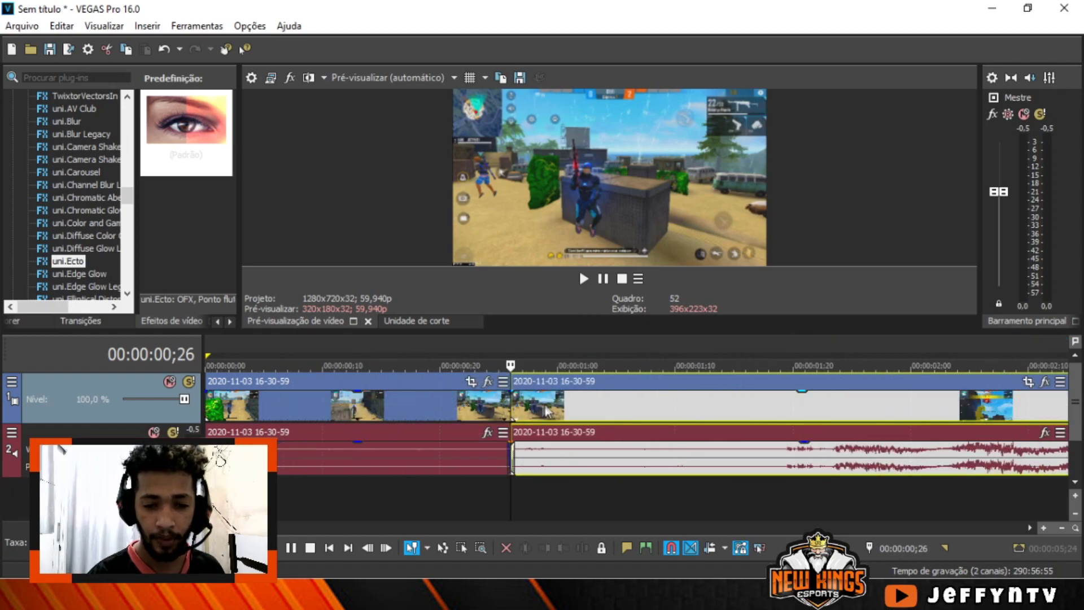
click(518, 400)
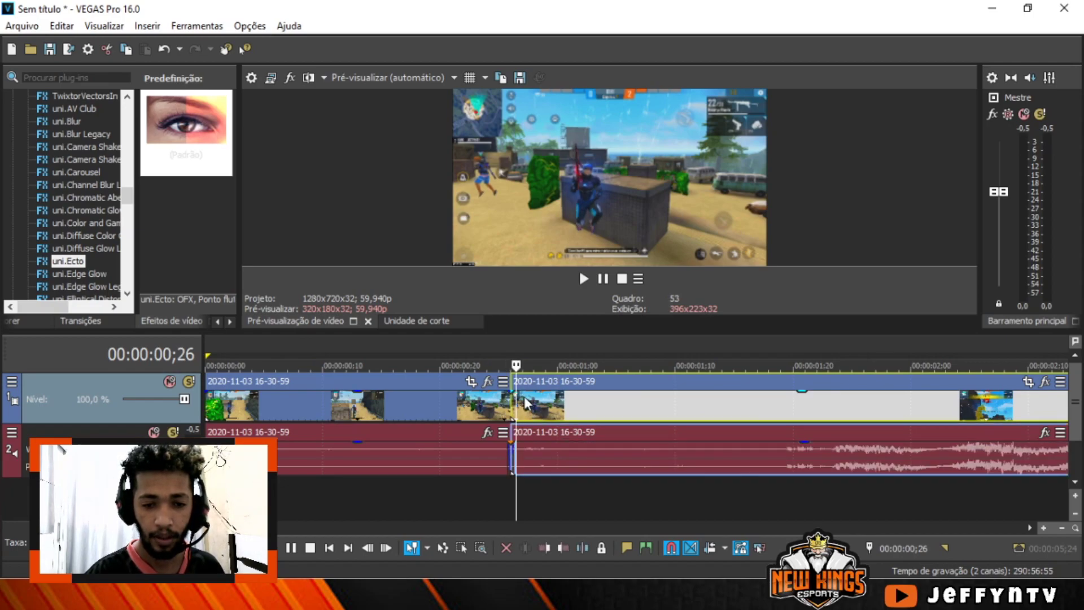
drag(522, 402, 608, 401)
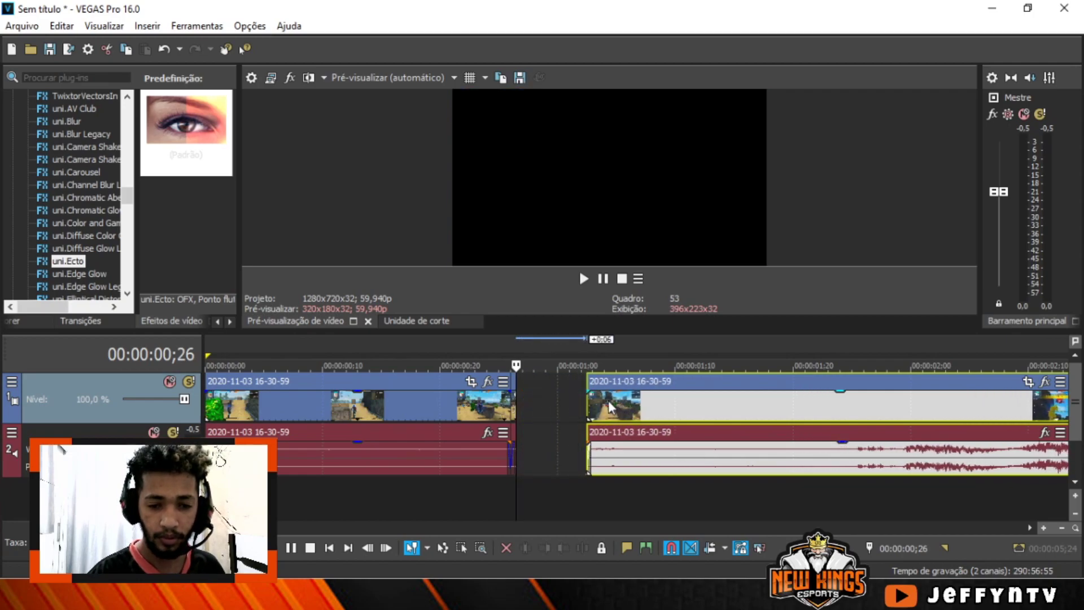
Apply the default Twixtor video effect preset to the one-frame piece at 00:00:00;26.
click(511, 401)
scroll(551, 410, up, 4)
key(s)
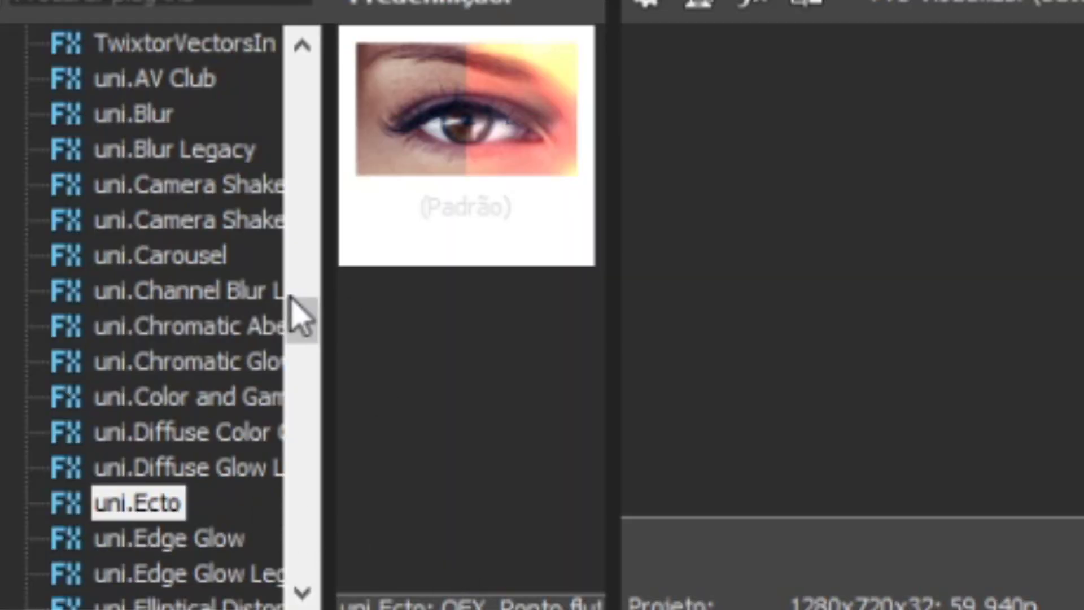
scroll(305, 311, up, 4)
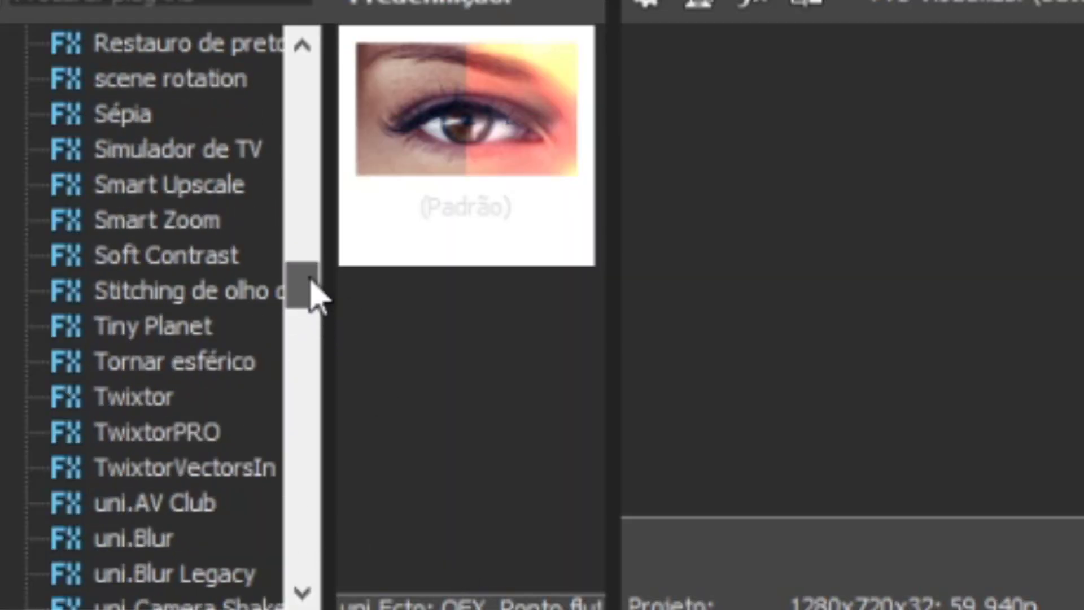
click(148, 398)
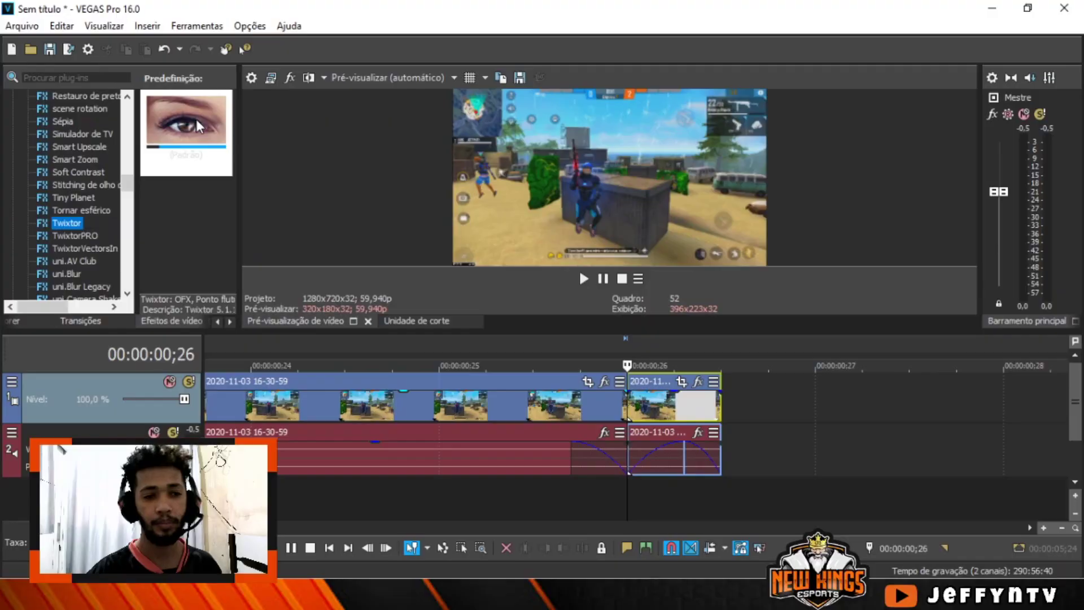
drag(652, 378, 653, 378)
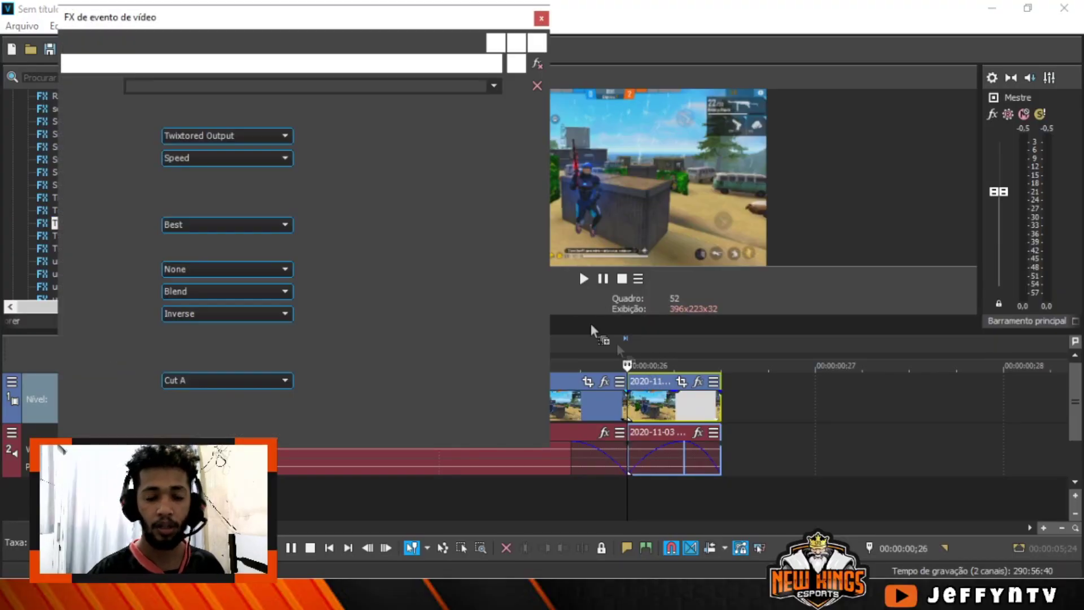
Set the Twixtor speed to 0,200 percent and close the effect window.
double_click(287, 180)
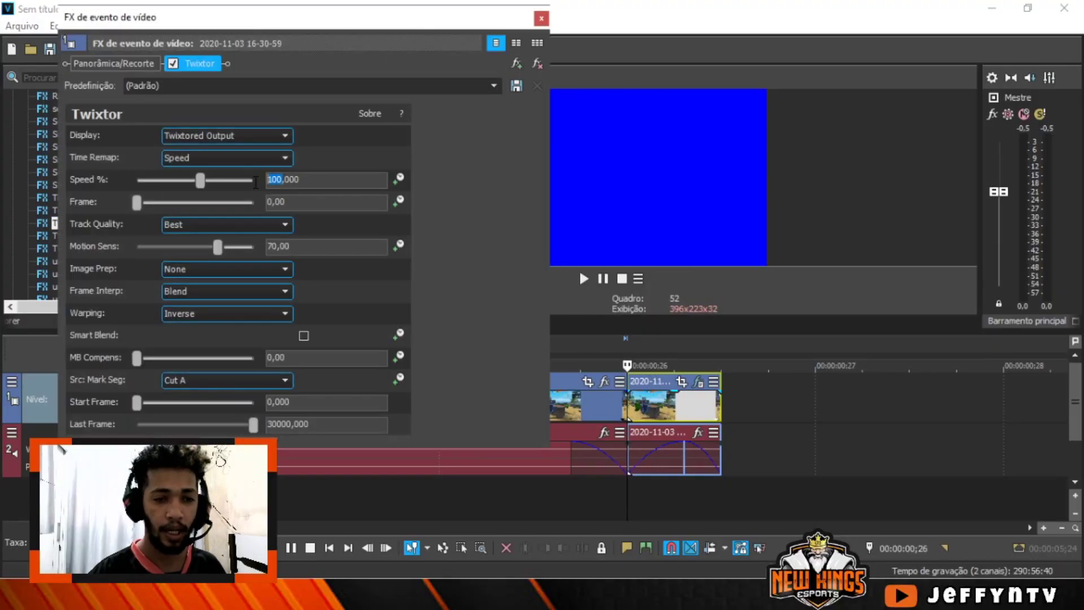
text(0,200)
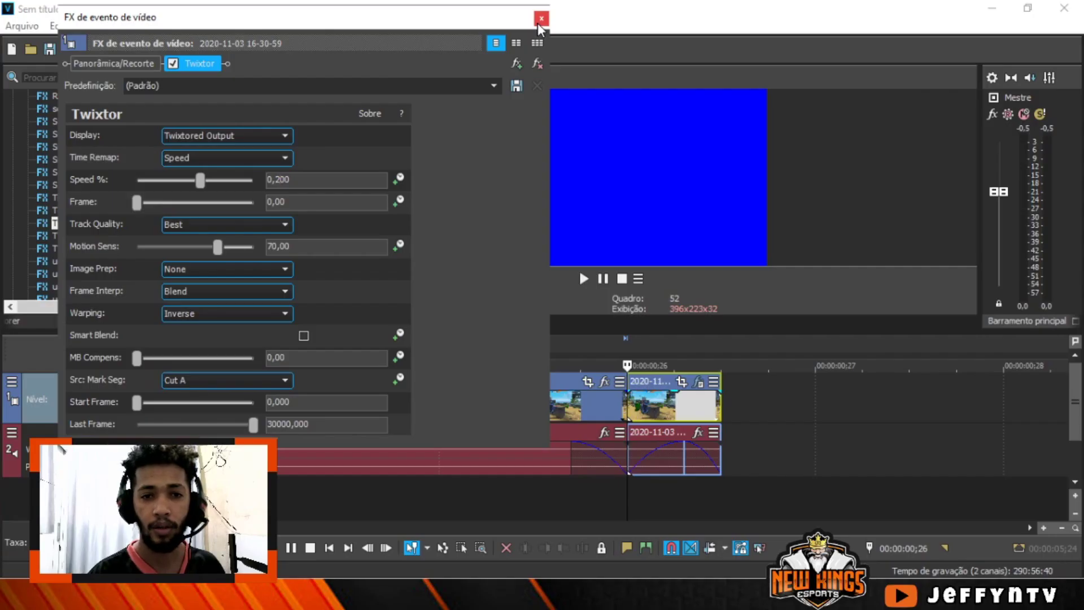
click(540, 19)
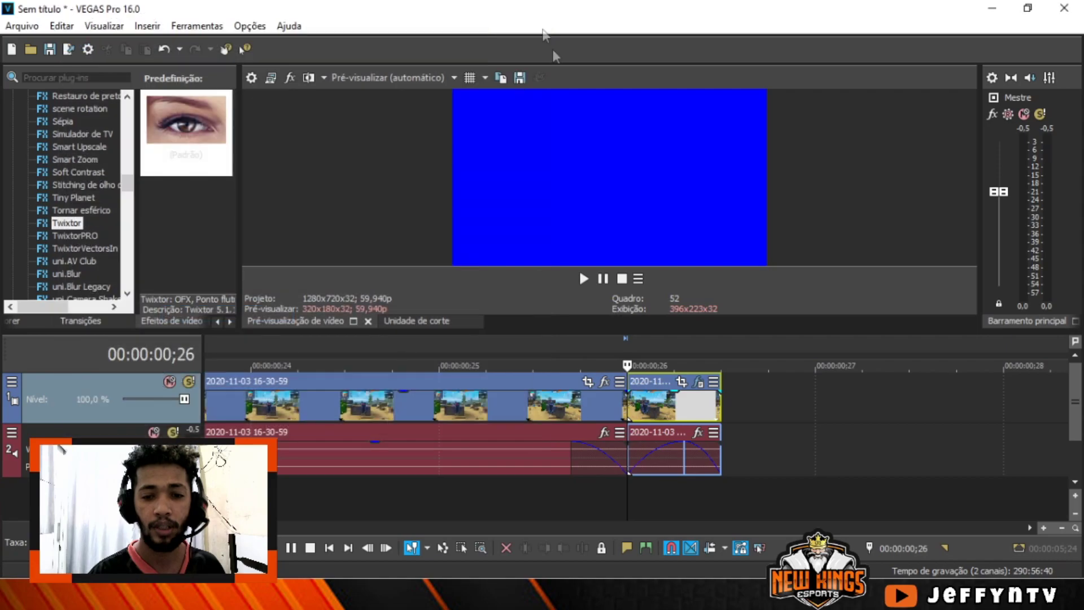
Extend the end of the Twixtor piece to about 00:00:00;29 on the timeline.
click(615, 399)
click(642, 403)
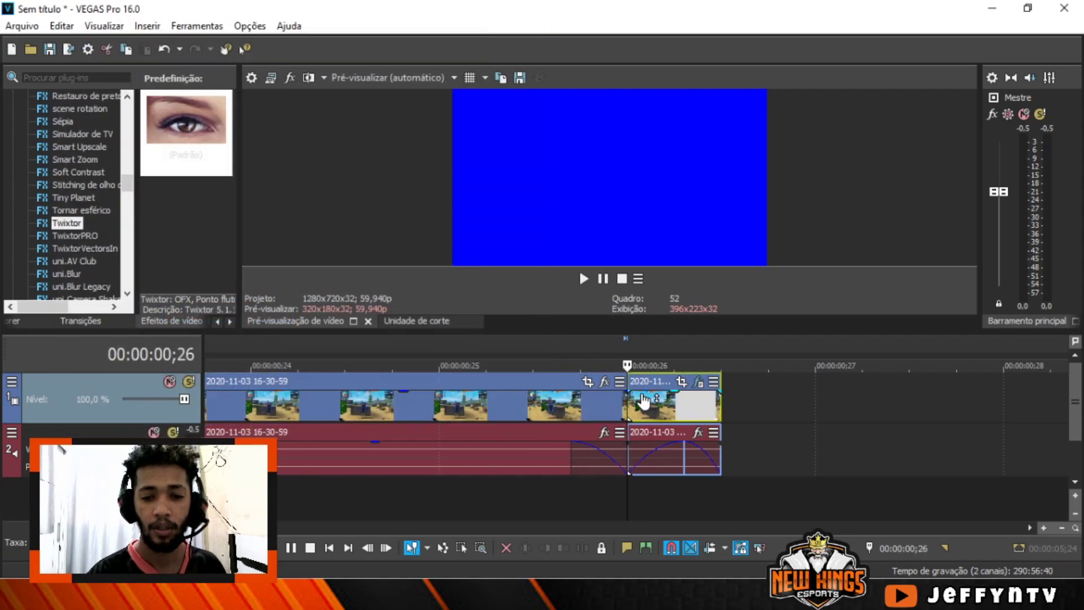
drag(709, 407, 917, 405)
scroll(736, 446, down, 2)
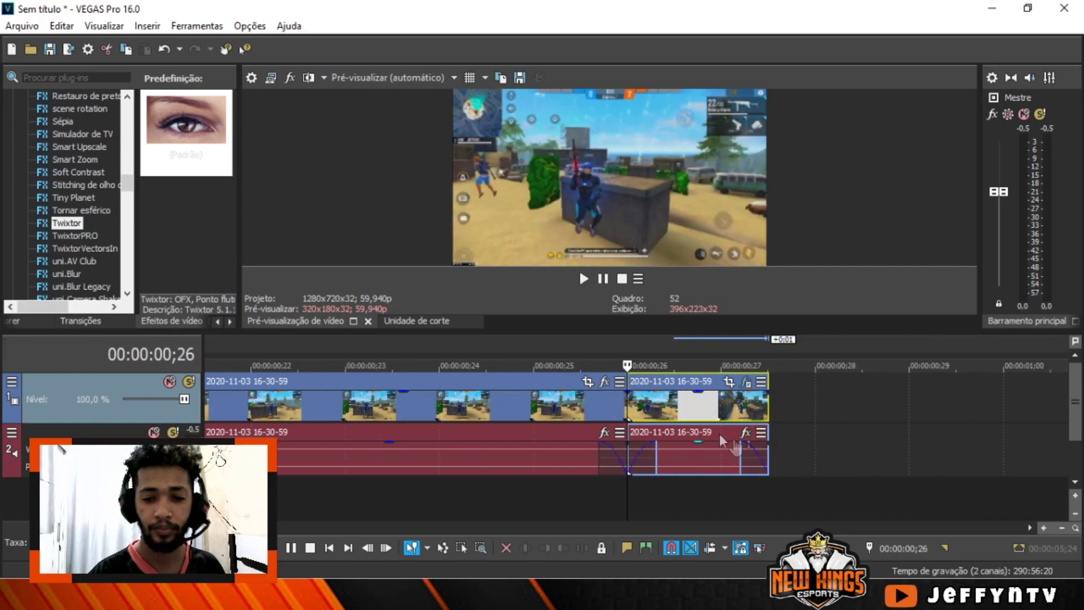
drag(762, 399, 910, 400)
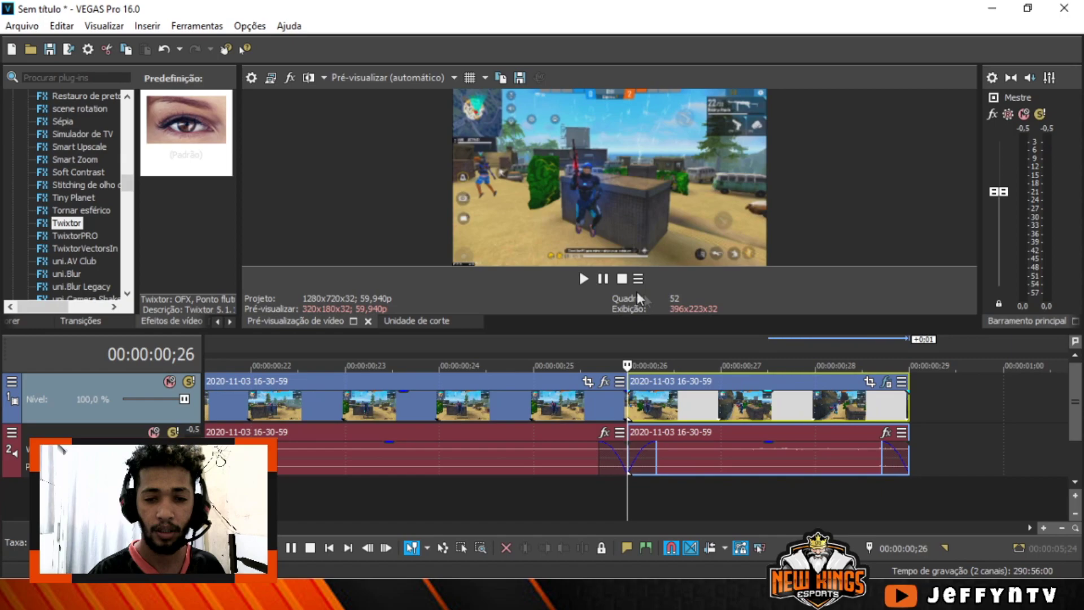
Preview the slowed section and lengthen the Twixtor piece further toward the following clip.
click(603, 278)
click(603, 276)
scroll(429, 380, down, 4)
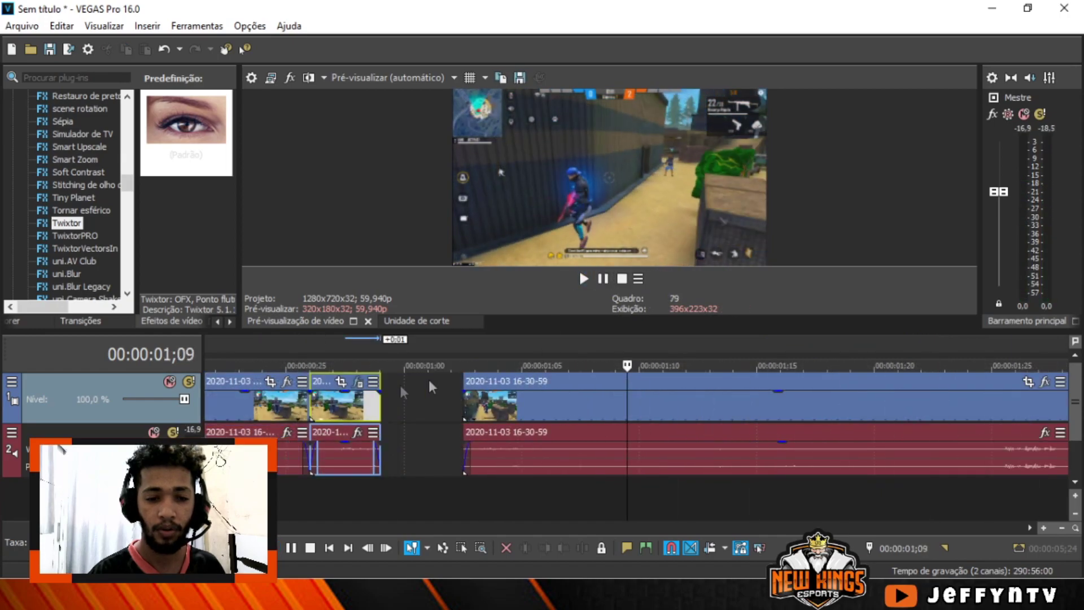
drag(381, 396, 439, 399)
Add the Twixtor effect with its default preset to the short piece between the two clips.
scroll(439, 408, up, 1)
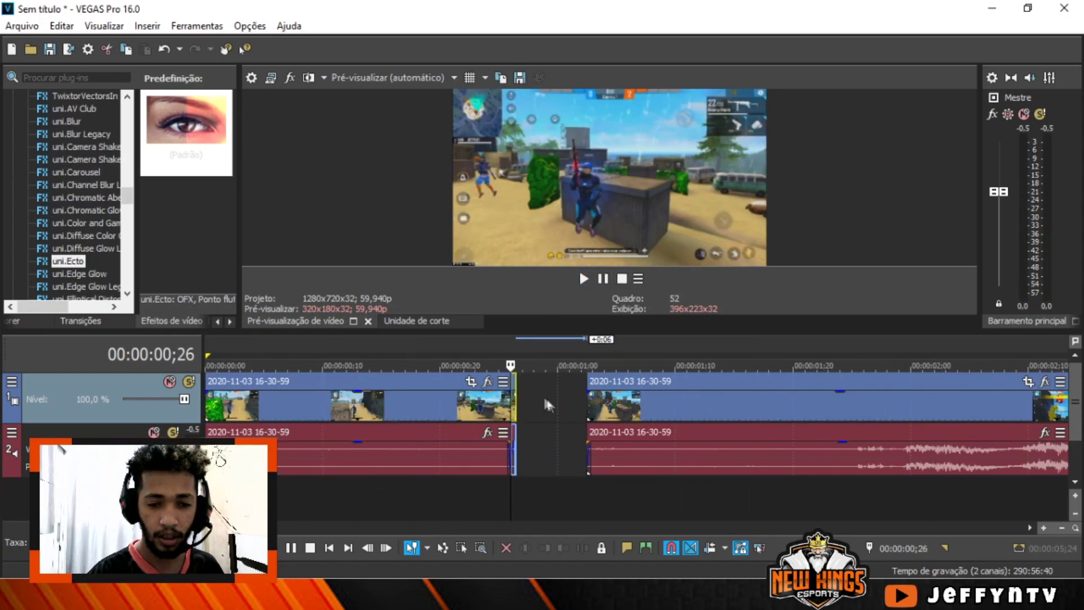
scroll(547, 405, up, 7)
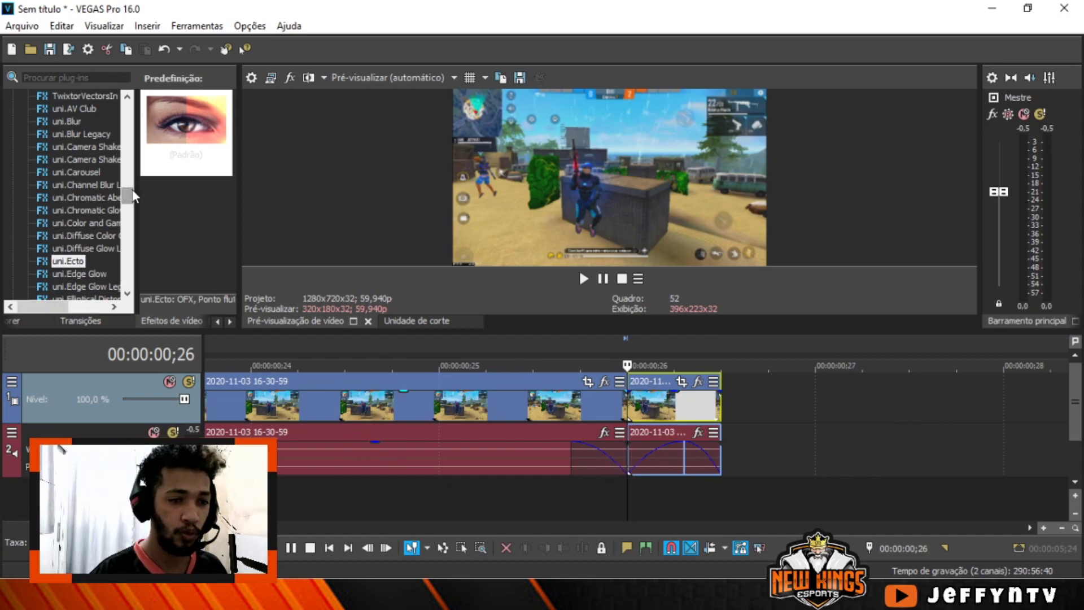
scroll(130, 188, up, 4)
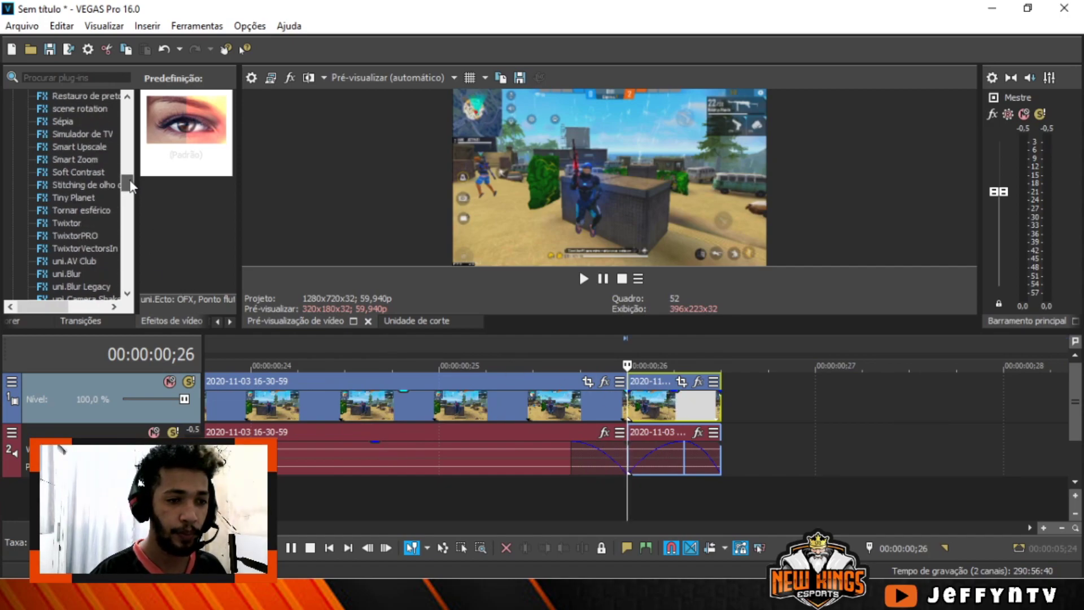
click(97, 224)
click(200, 130)
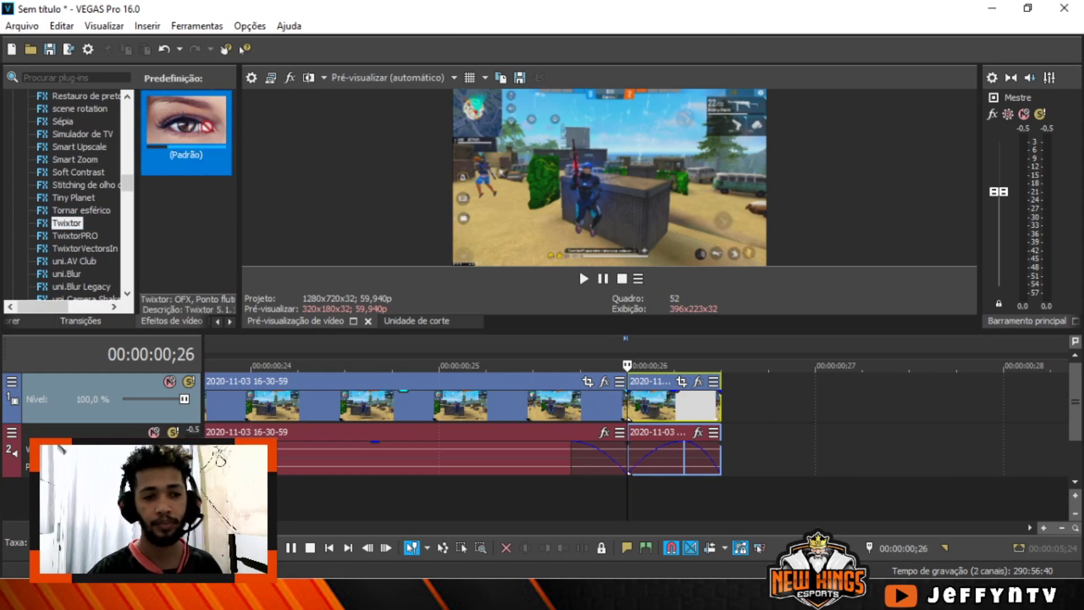
drag(652, 378, 652, 378)
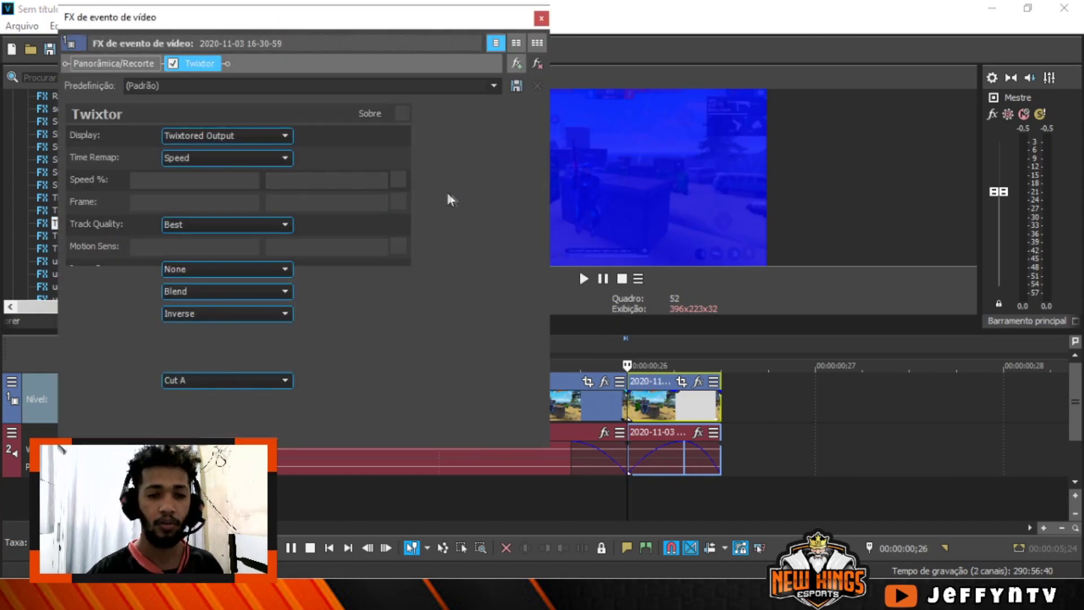
Set the short piece's Twixtor speed to 0,200 percent and close the effect window.
double_click(276, 180)
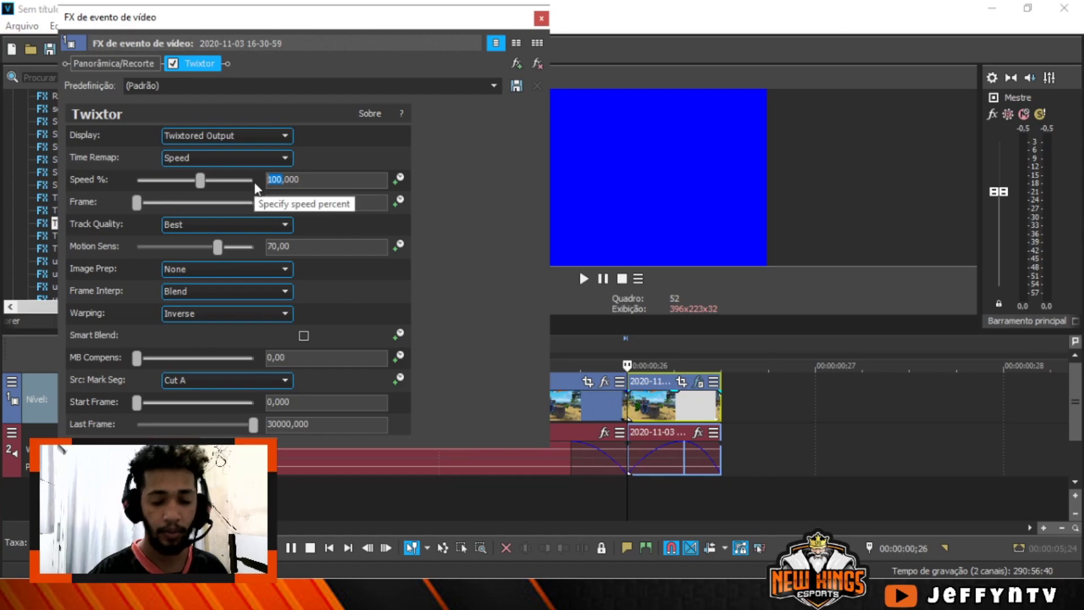
text(0,200)
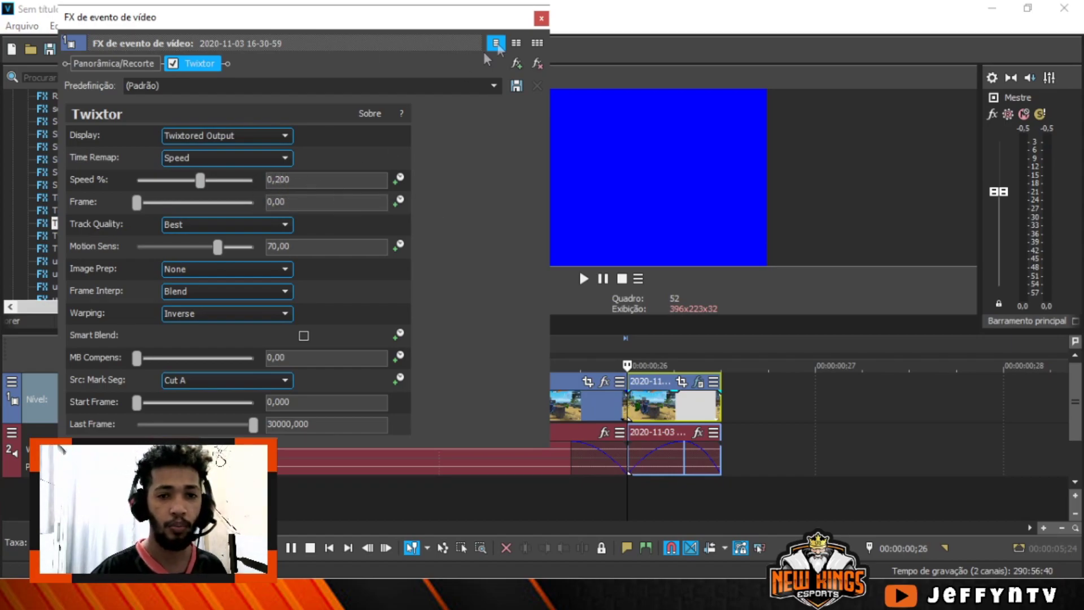
click(540, 21)
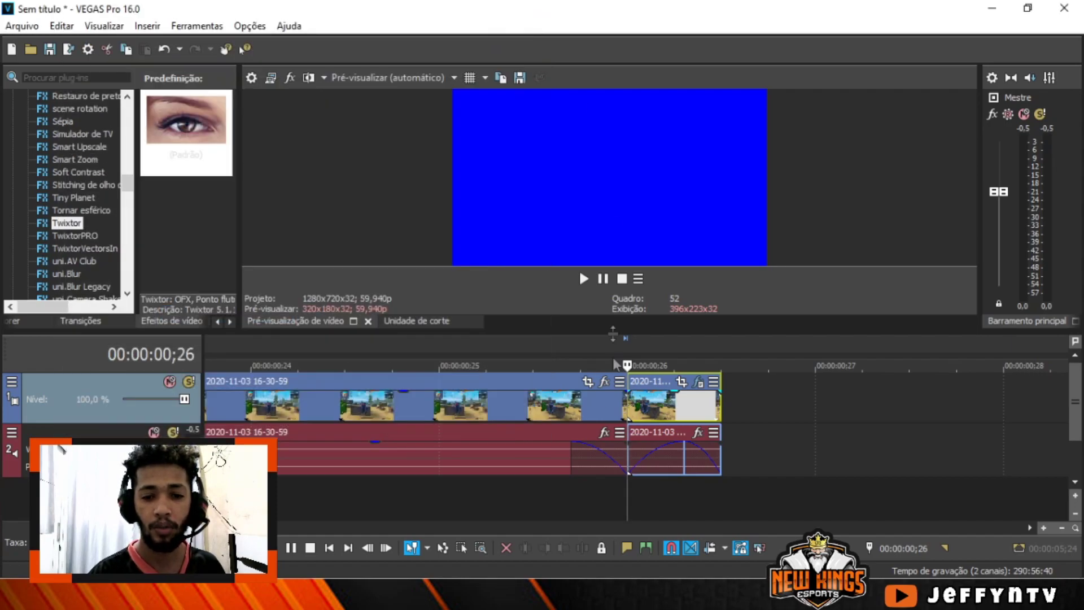
Extend the end of the Twixtor piece until it meets the start of the following clip.
click(630, 398)
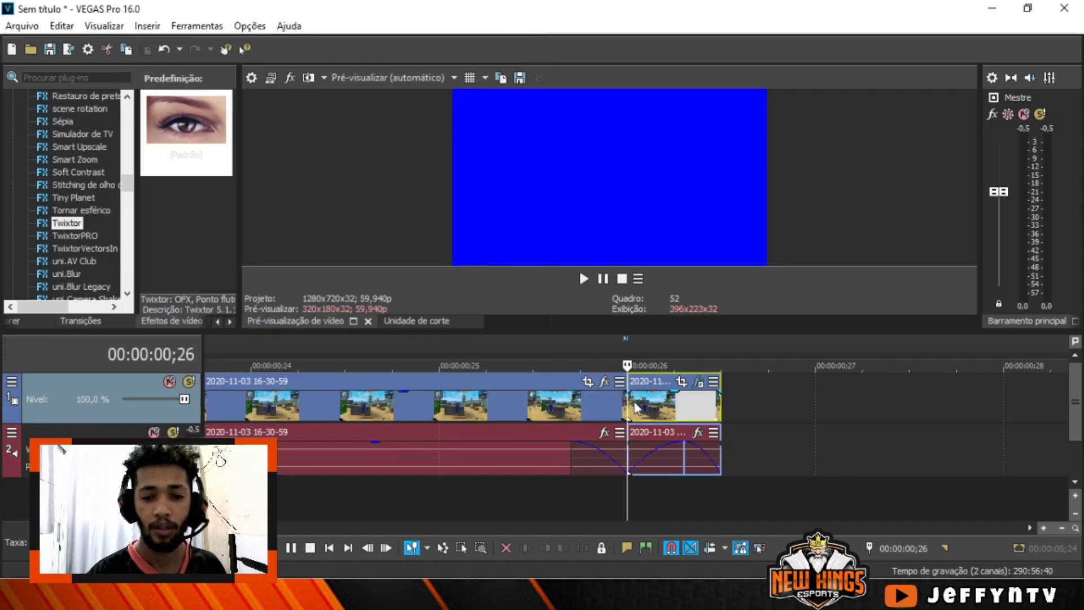
drag(719, 402, 908, 401)
scroll(787, 452, down, 2)
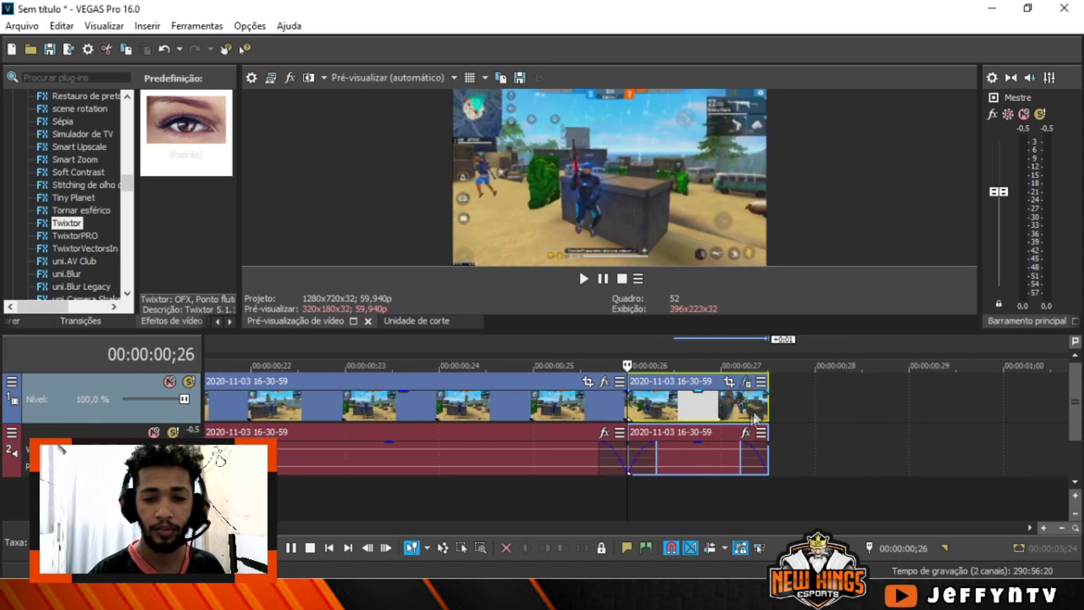
drag(766, 399, 908, 399)
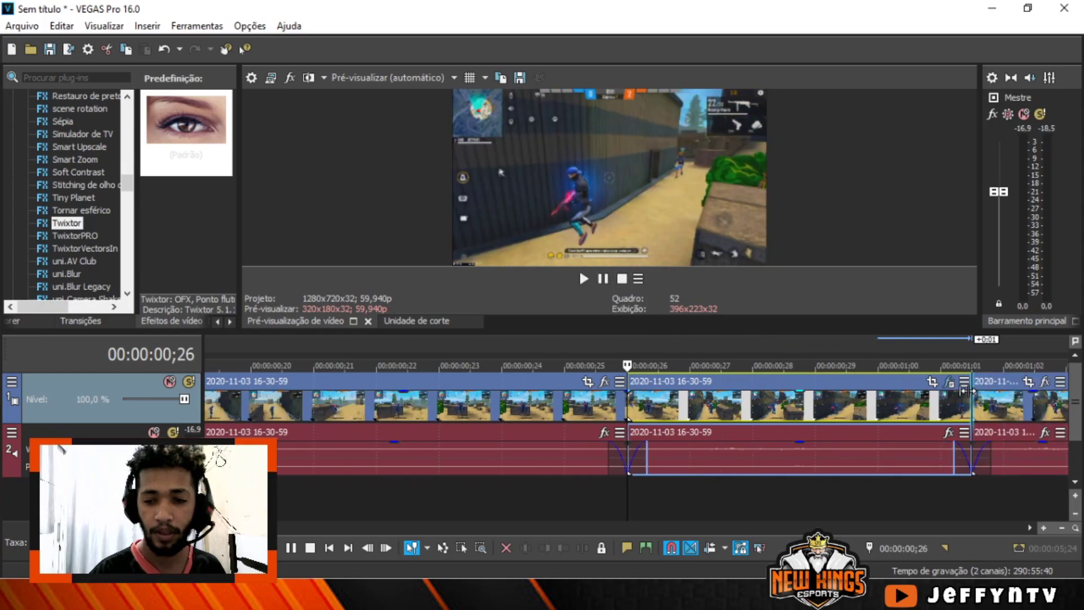
Play the end of the first clip through the Twixtor piece to check the slow motion.
click(597, 403)
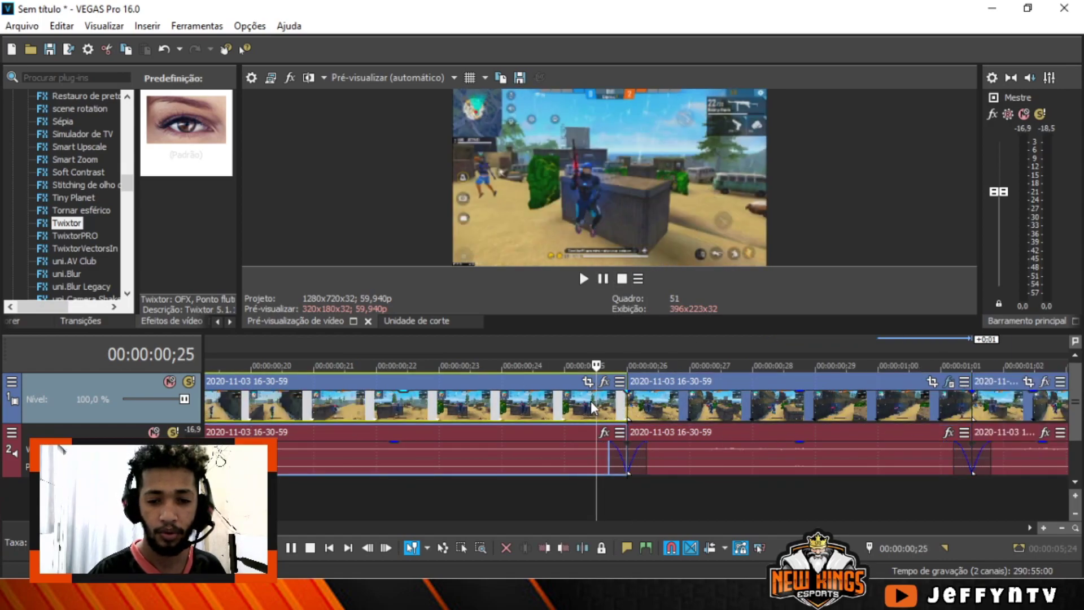
click(605, 280)
click(606, 280)
scroll(516, 384, down, 7)
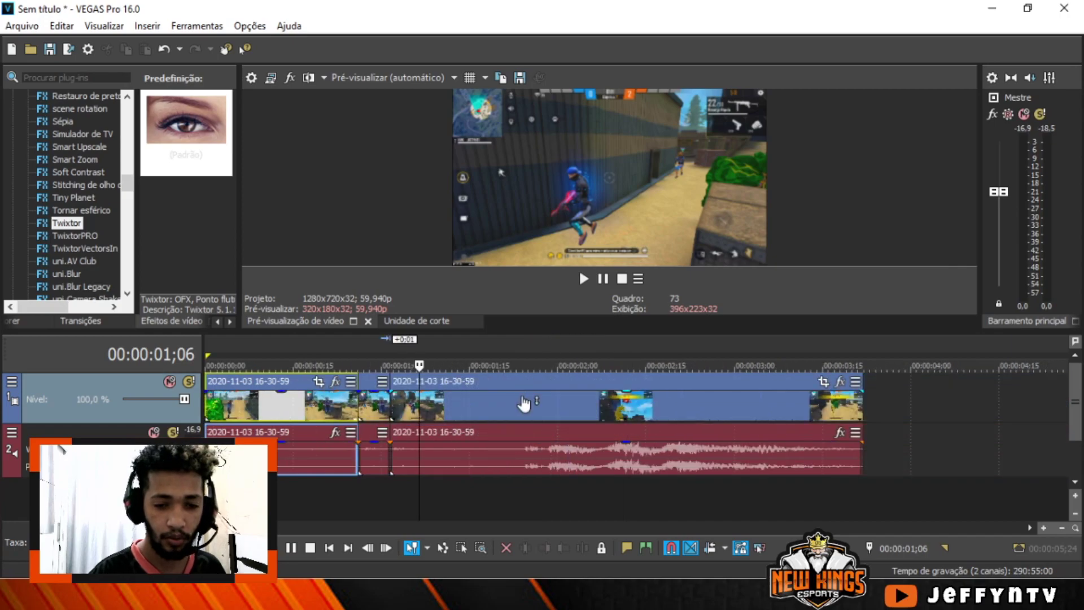
scroll(523, 402, down, 1)
Mark a time range covering all clips and preview the transition into the slowed section.
drag(562, 429, 206, 446)
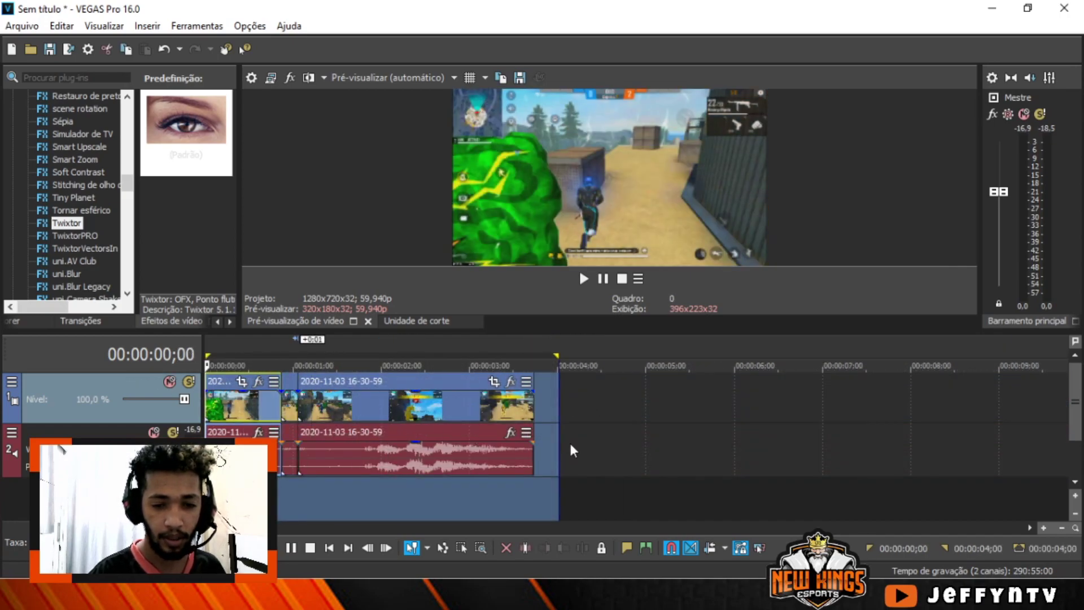
drag(559, 441, 537, 441)
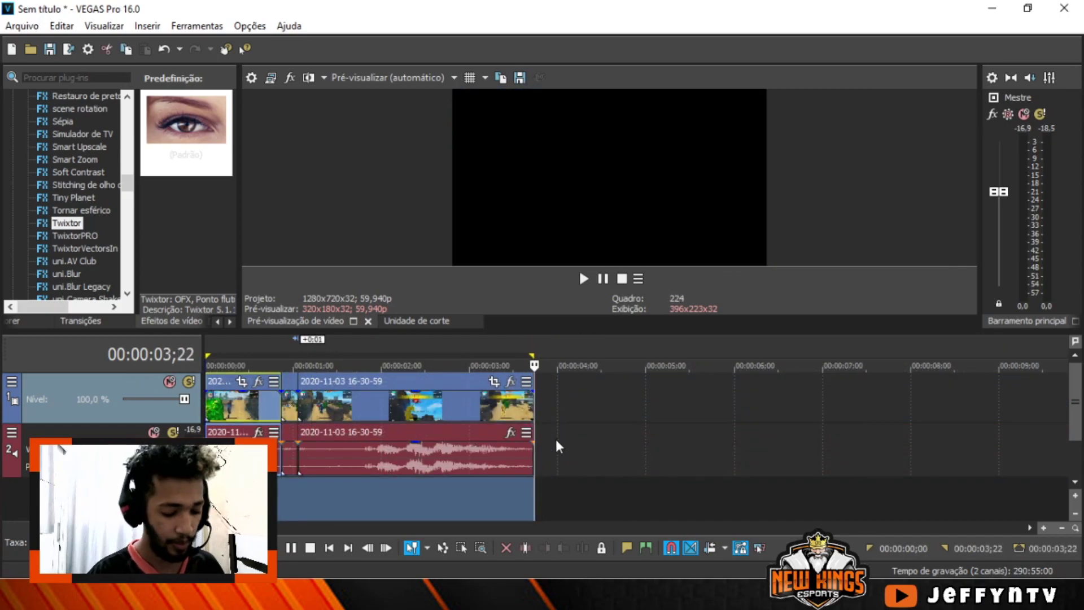
key(space)
key(space)
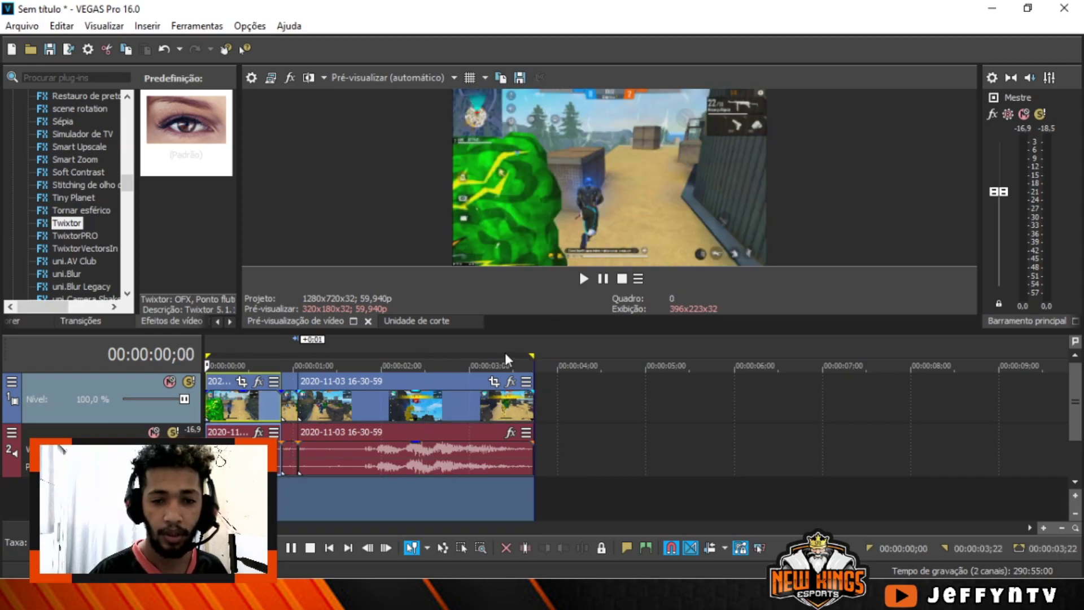
click(261, 395)
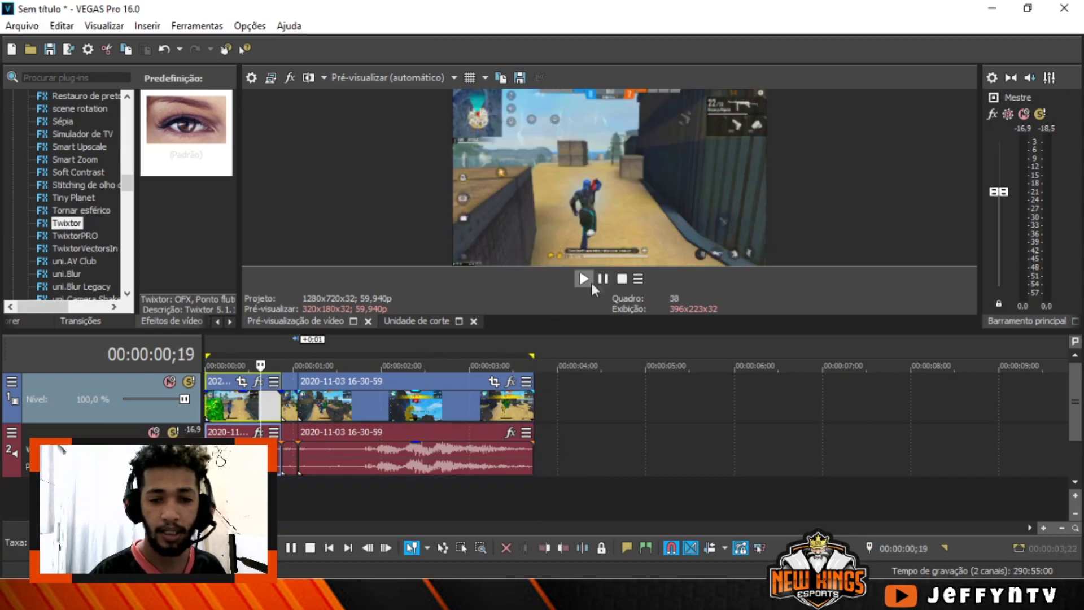
click(585, 280)
click(603, 278)
Shift the following clip further along the timeline and extend the end of the Twixtor piece until it meets that clip.
scroll(630, 411, up, 3)
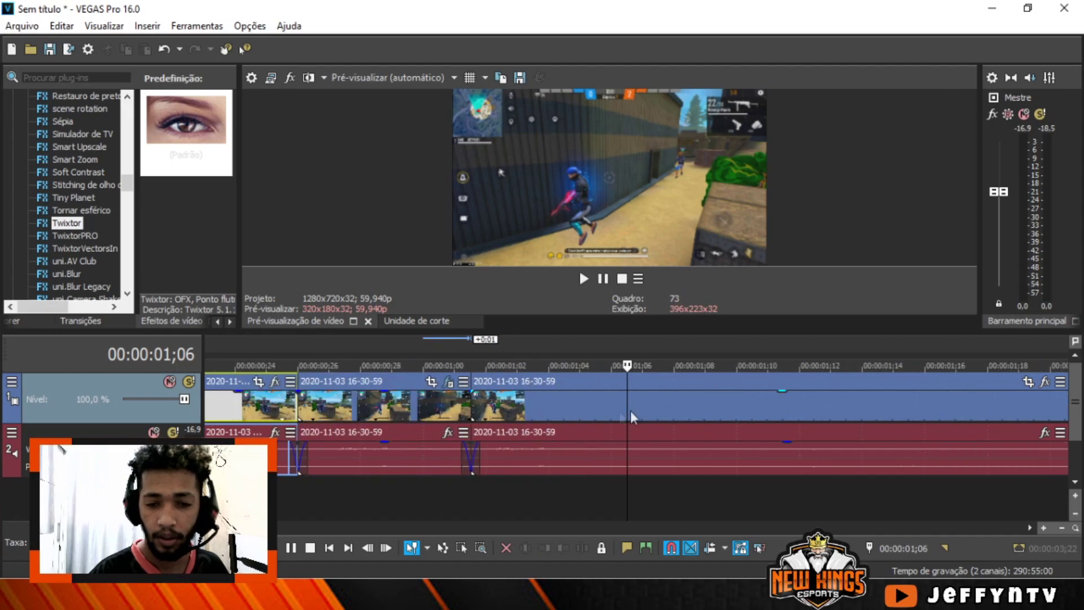
drag(630, 411, 668, 402)
click(474, 396)
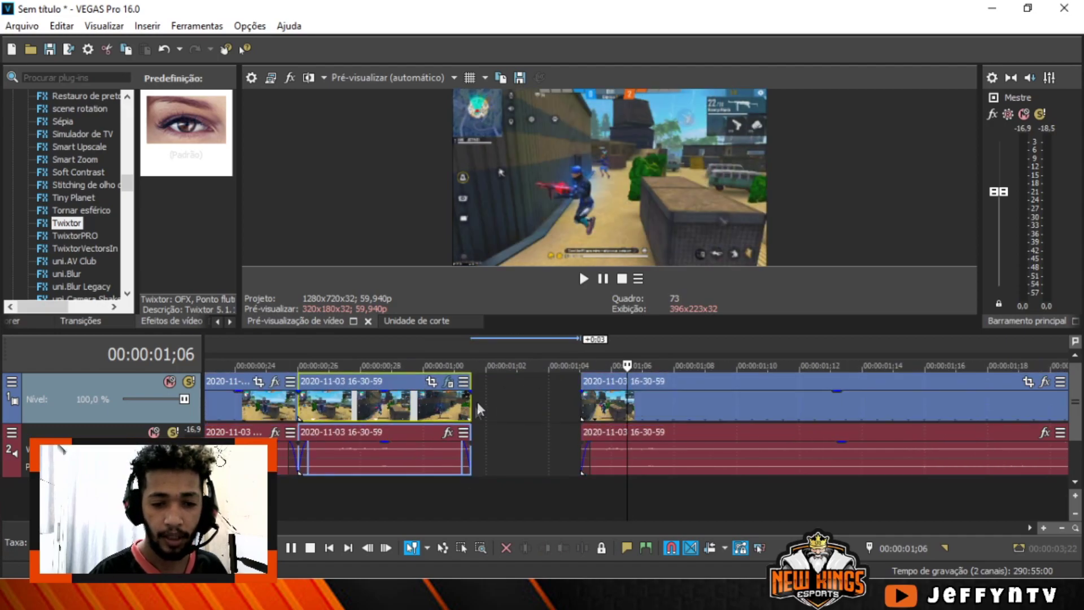
drag(472, 415, 581, 415)
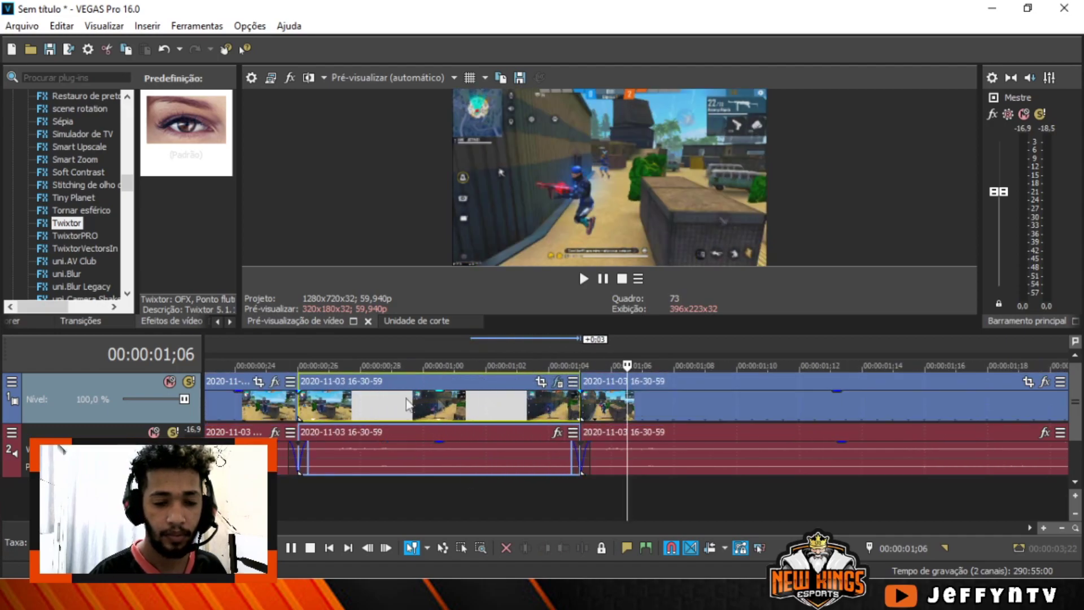
scroll(440, 410, down, 3)
click(484, 403)
scroll(484, 403, down, 3)
Preview the lengthened slow-motion section and select the Twixtor piece.
click(583, 278)
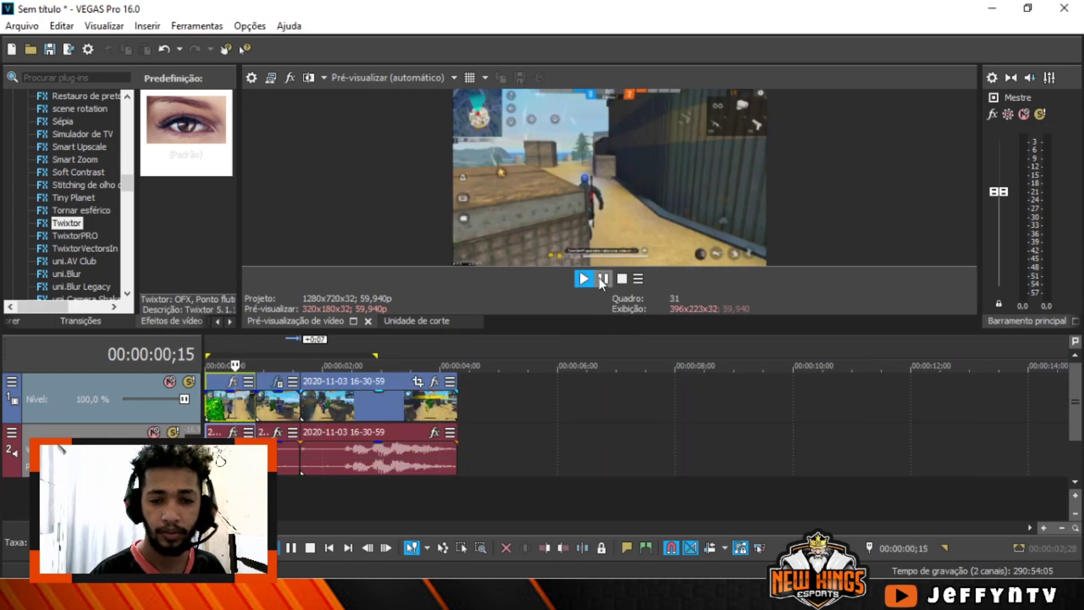
click(603, 279)
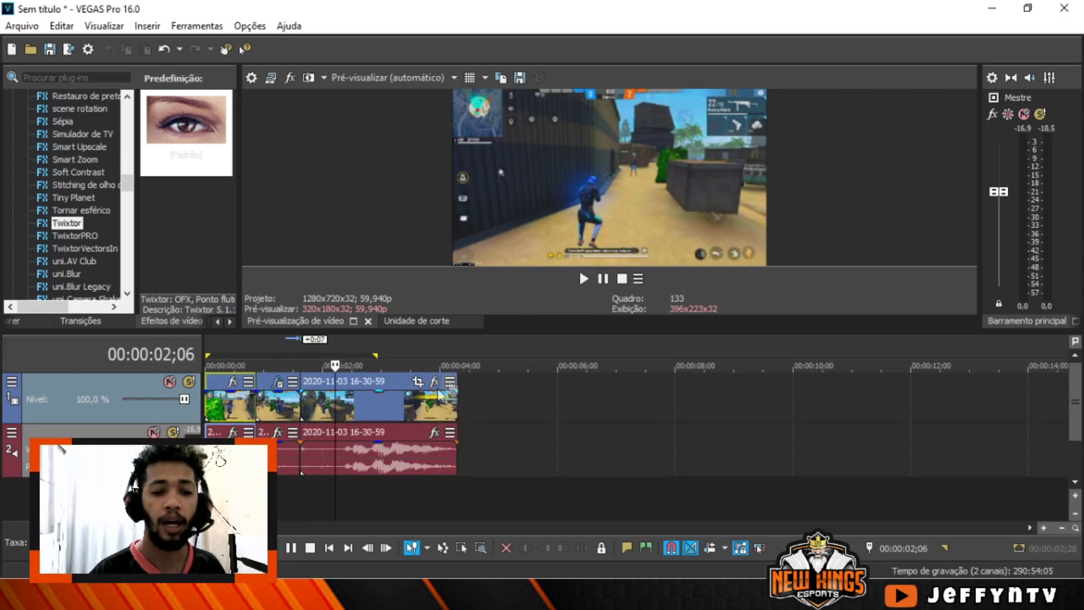
scroll(540, 433, up, 5)
click(376, 429)
scroll(463, 446, down, 6)
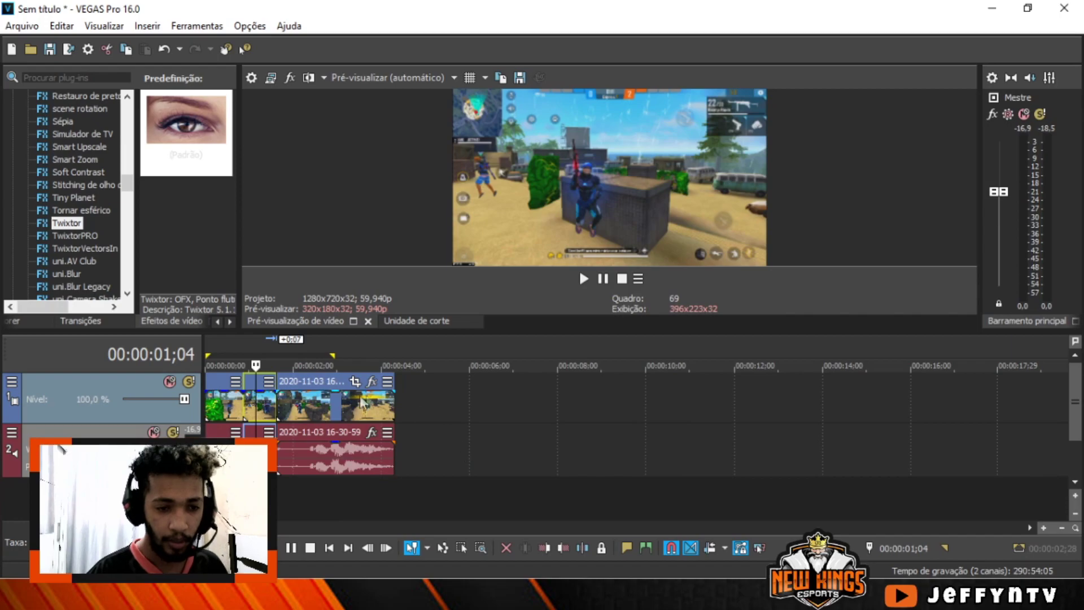
Mark the time range from the start to the end of the last clip and build a dynamic RAM preview.
drag(417, 435, 207, 452)
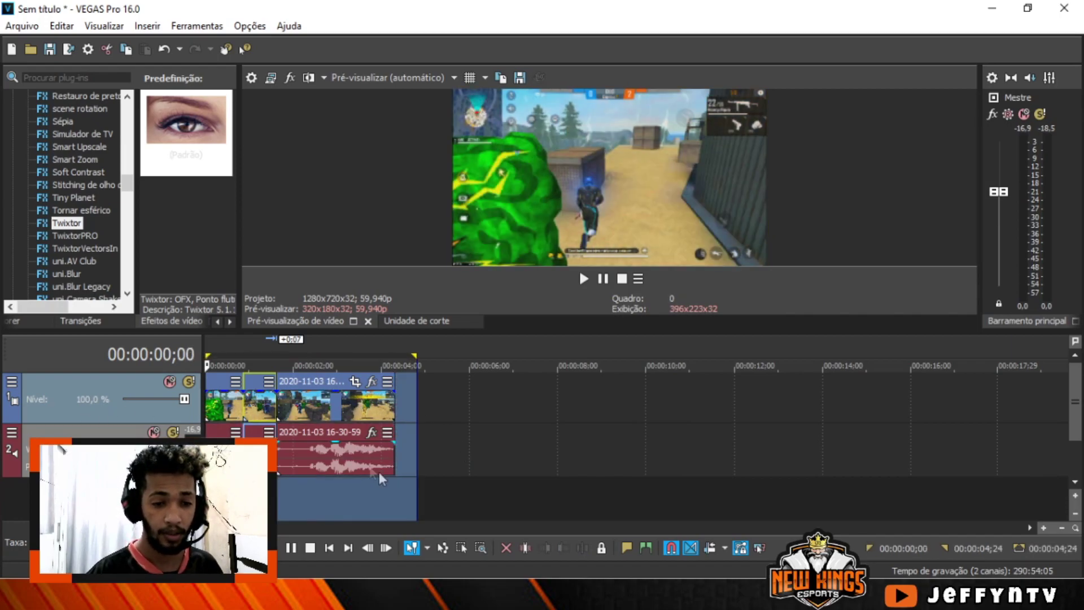
mouse_move(413, 481)
mouse_down()
mouse_move(401, 491)
mouse_move(394, 481)
mouse_up()
key(shift+b)
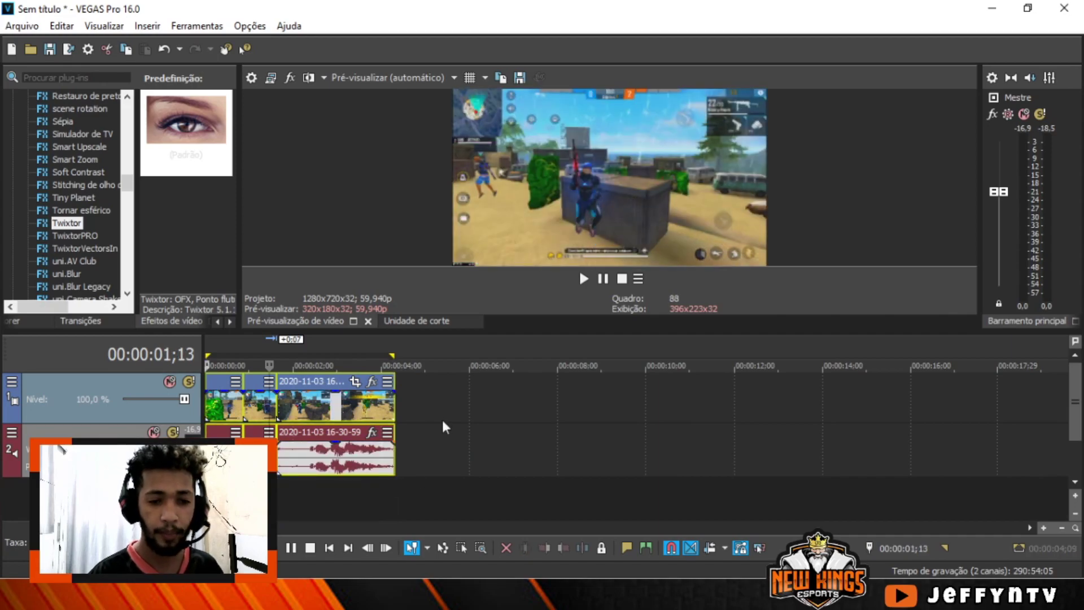
click(443, 413)
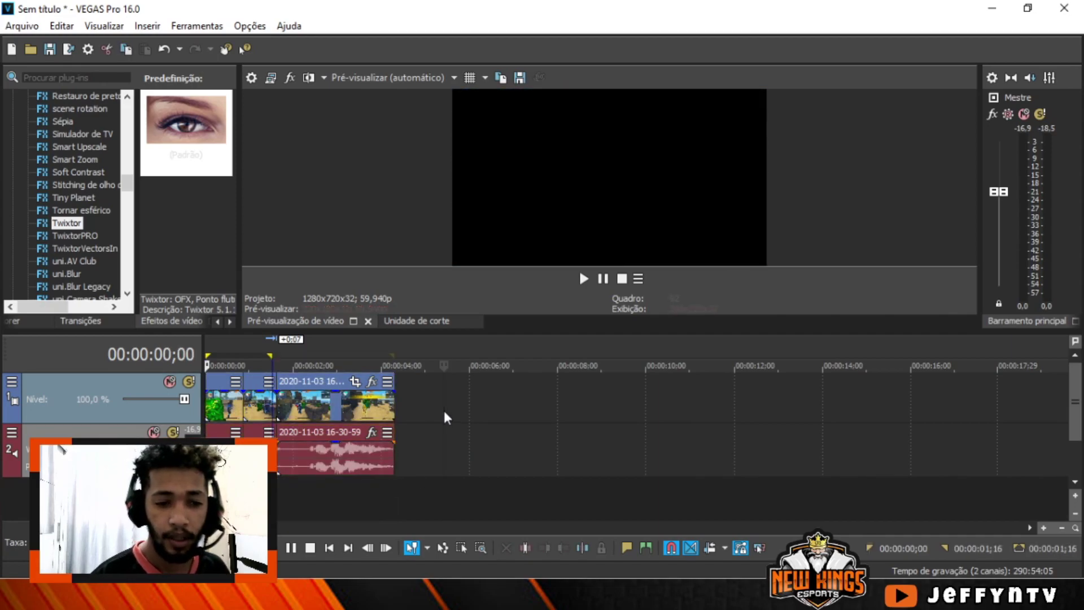
Insert a new video track above the gameplay track.
scroll(457, 416, up, 2)
right_click(508, 398)
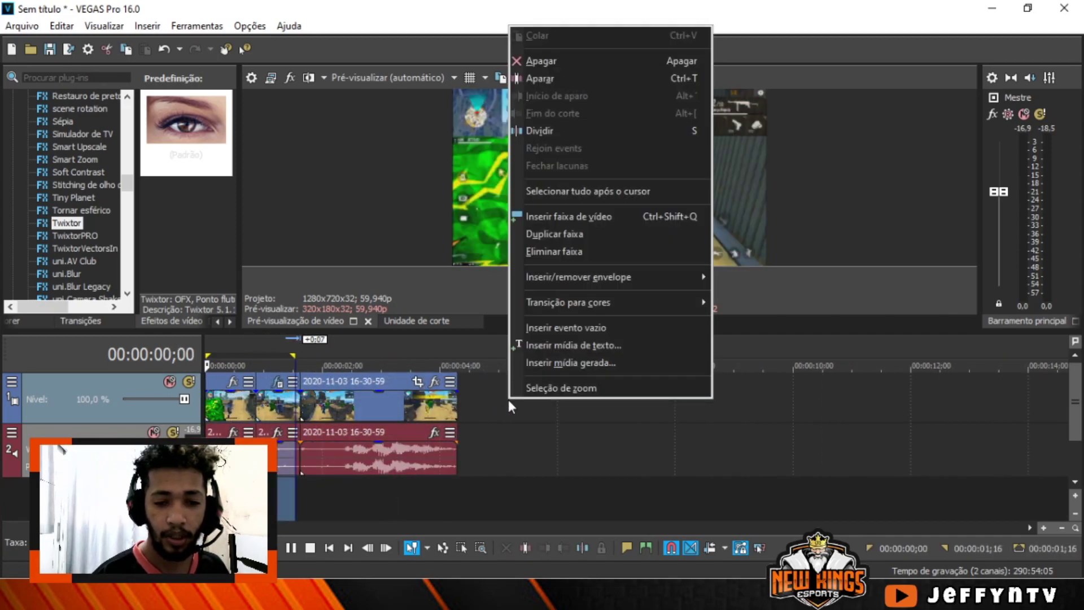
click(564, 216)
Delete the audio event beneath the Twixtor piece, keeping its video.
click(255, 397)
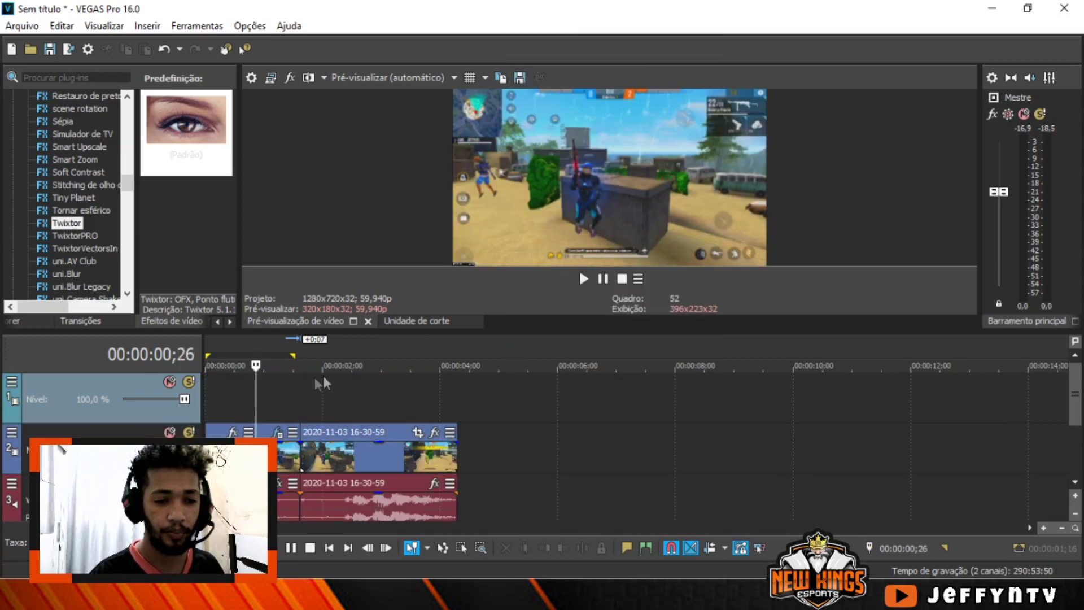
scroll(550, 384, up, 4)
click(413, 460)
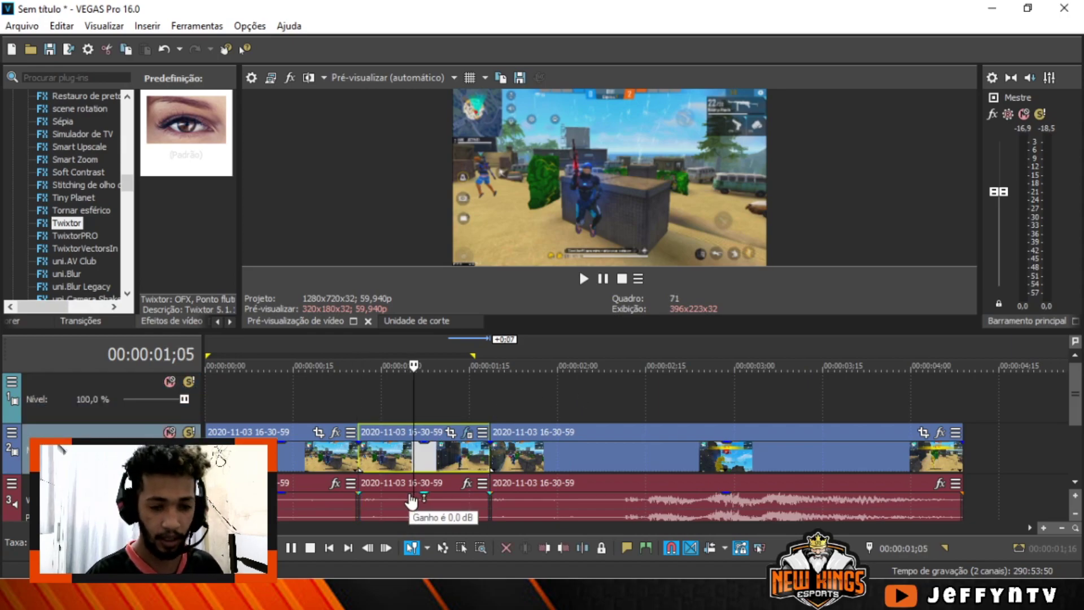
click(432, 501)
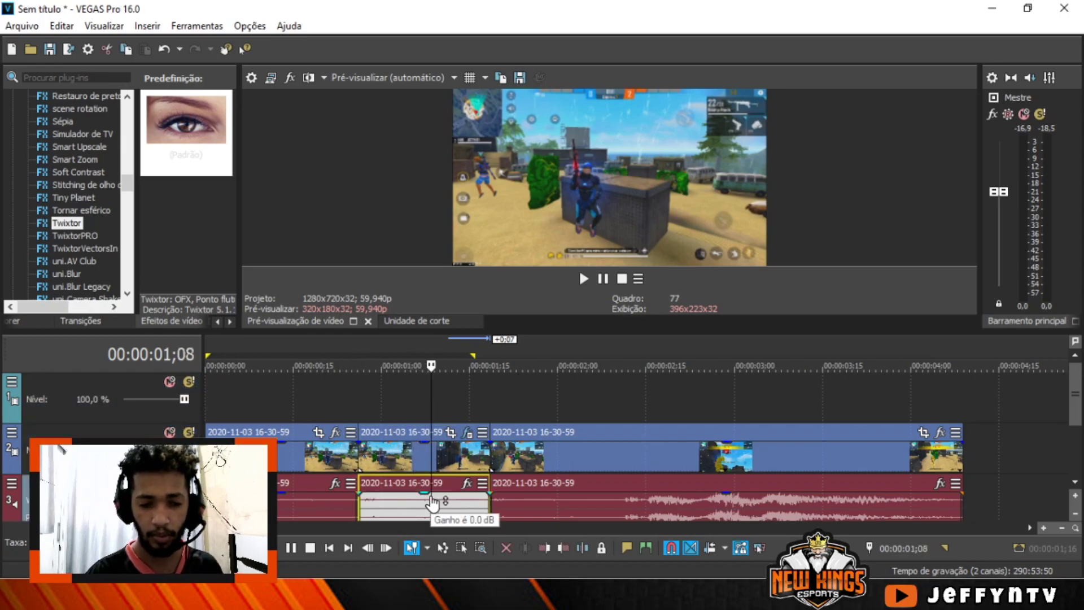
key(Delete)
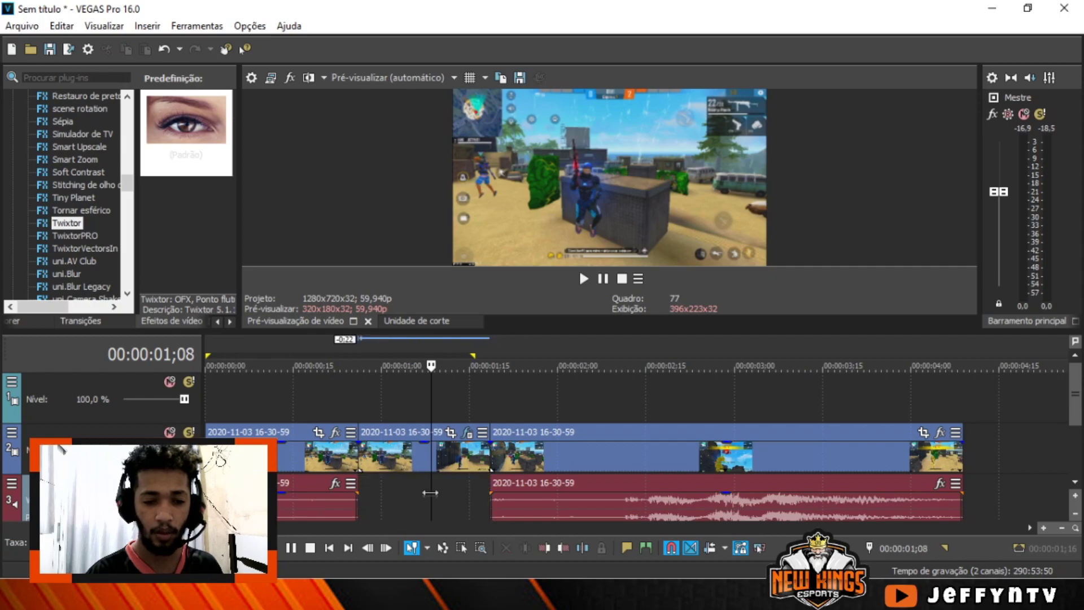
Copy the Twixtor piece onto the new video track, aligned directly above the original.
click(364, 453)
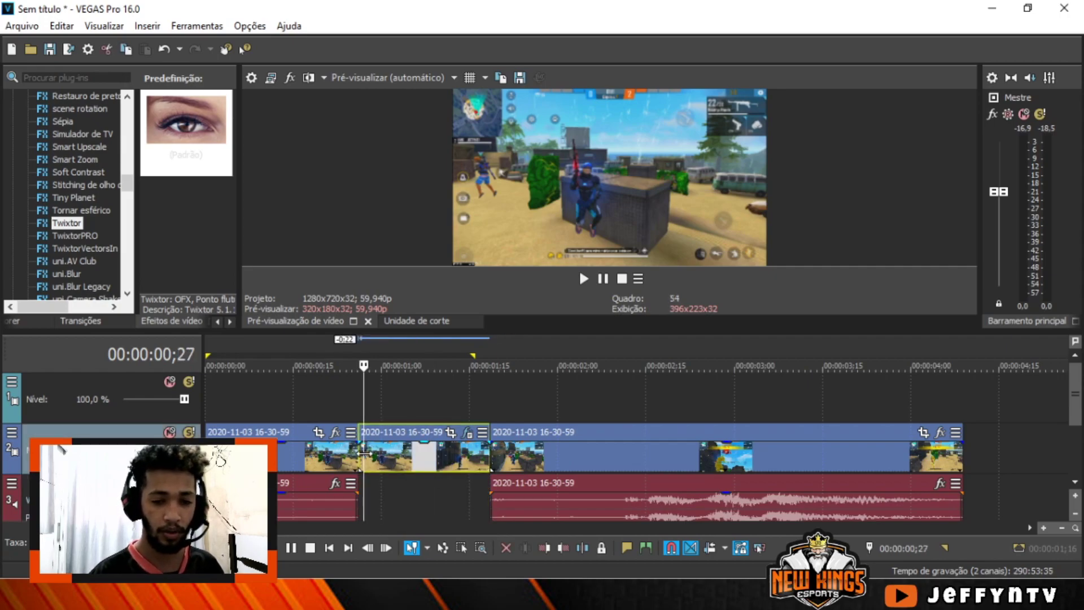
drag(426, 448, 419, 406)
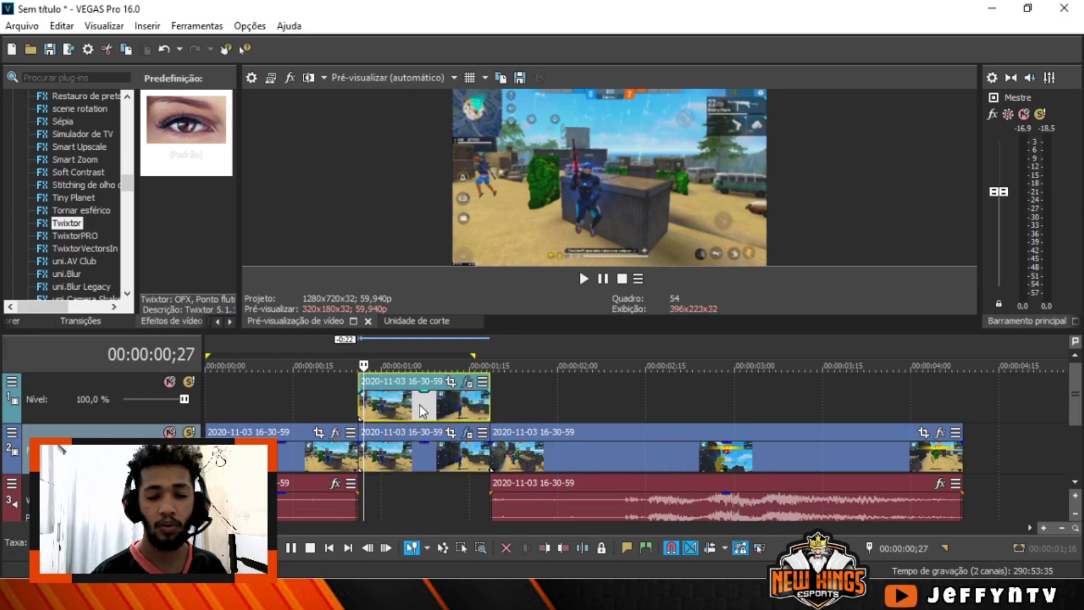
click(363, 402)
Select all events on every track and set the time selection to span the whole edit.
scroll(523, 386, down, 5)
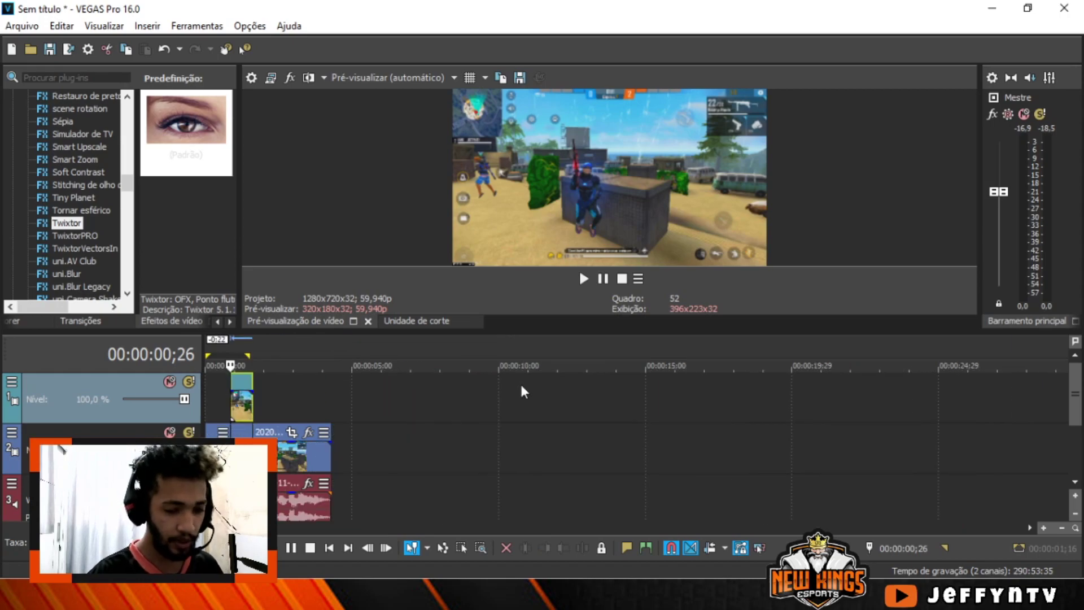
key(ctrl+a)
double_click(318, 450)
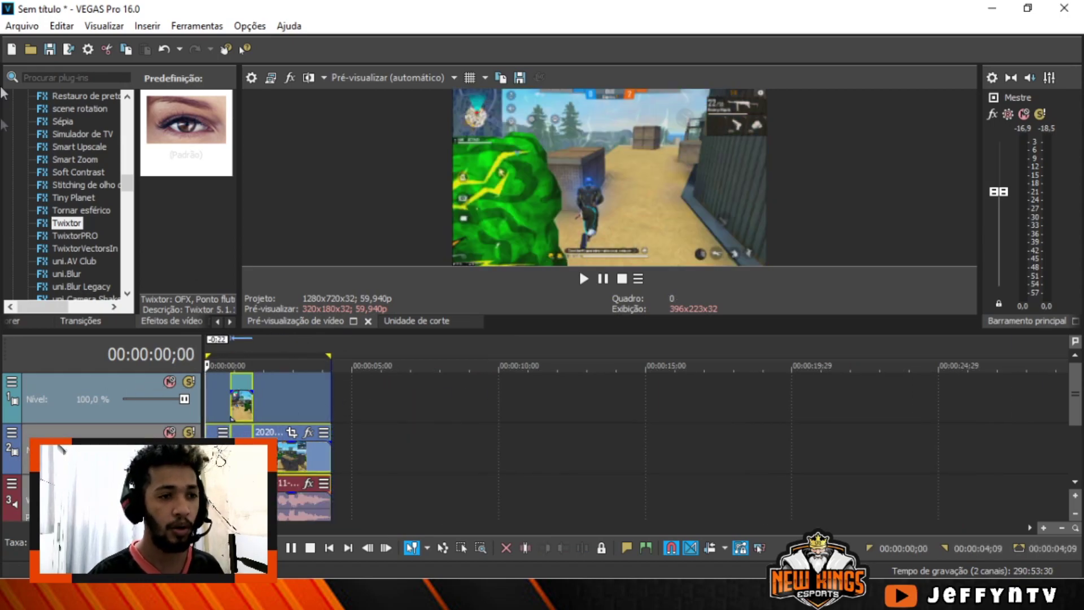
Render the selection to Área de Trabalho as VIDEO NOVO SONY VEGAS, using Windows Media Video V11 and the 8 Mbps HD 1080-30p template.
click(22, 25)
click(88, 148)
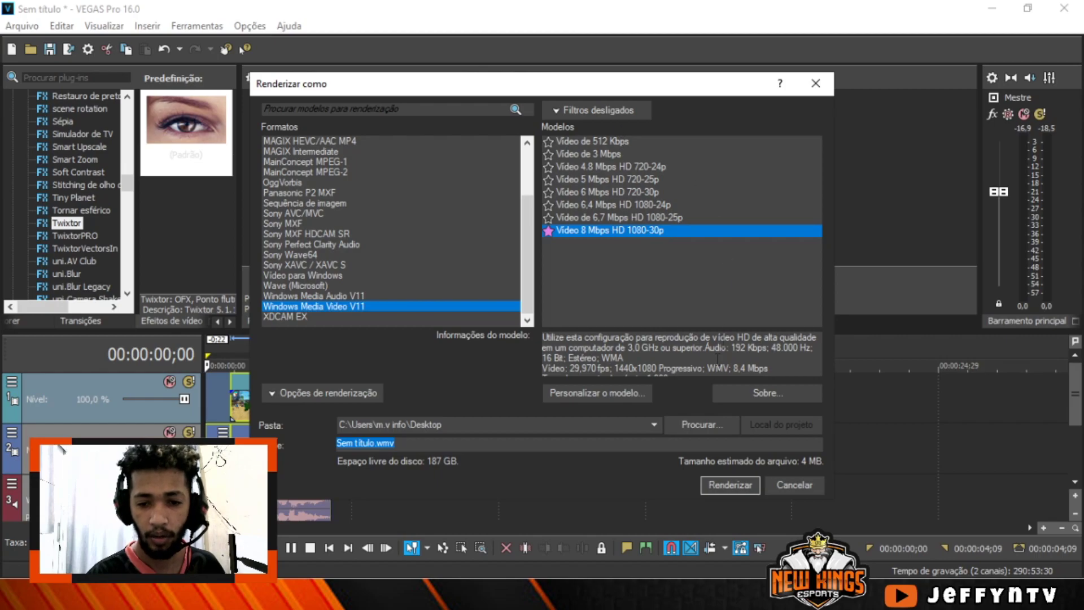
click(699, 422)
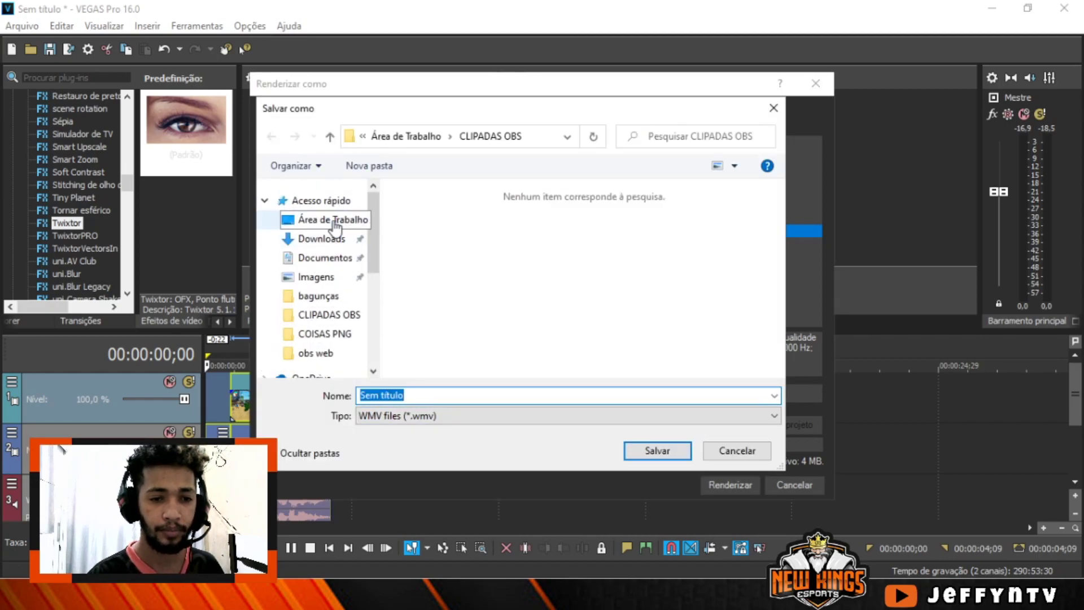
click(333, 220)
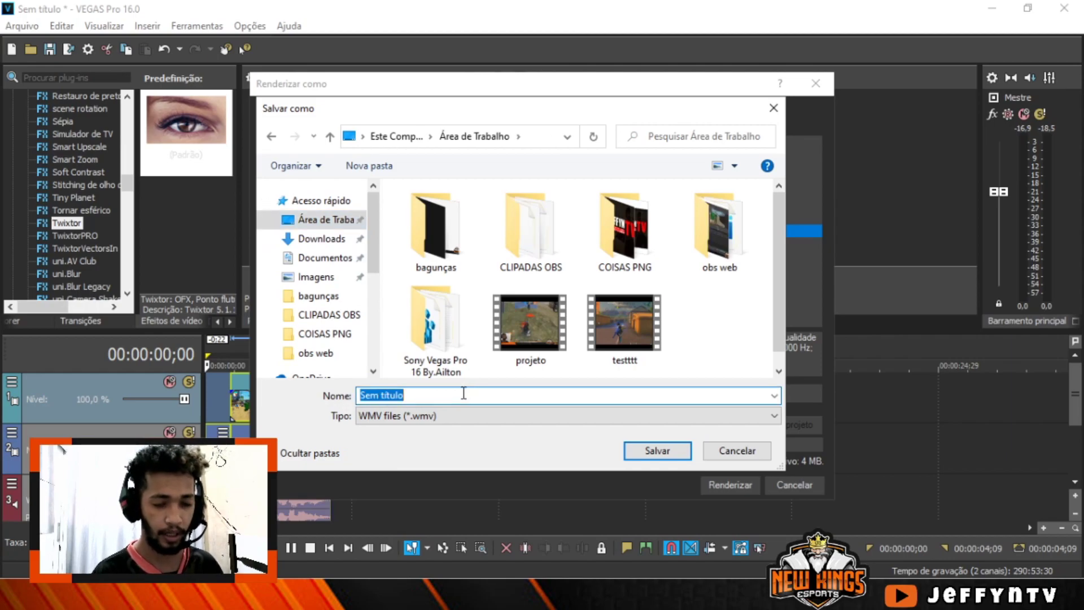
text(GID)
key(BackSpace)
key(BackSpace)
key(BackSpace)
text(VIDEO )
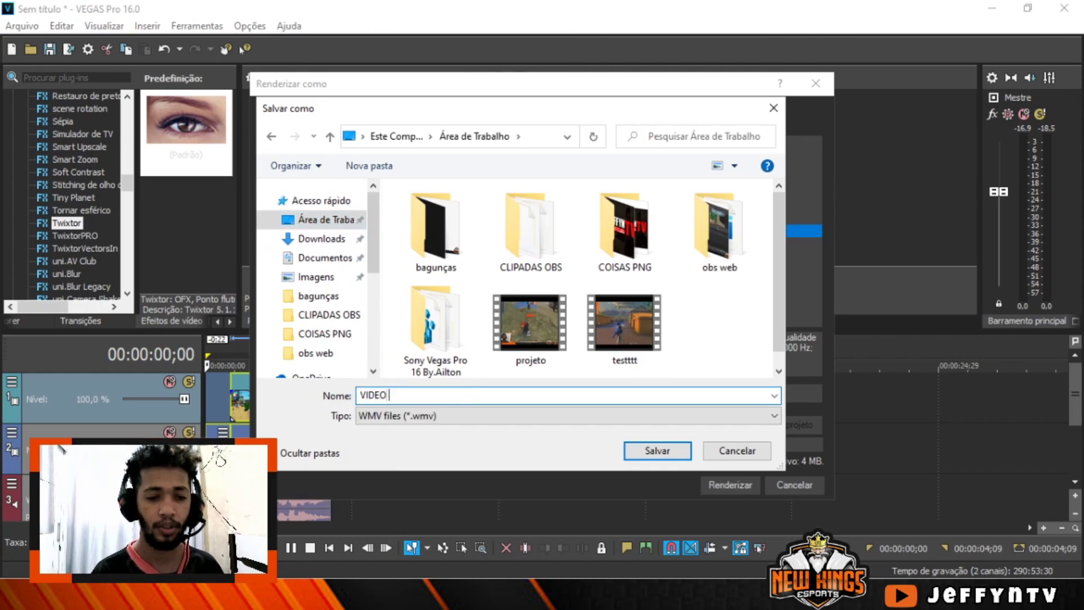
text(NOVO SONY VEGAS)
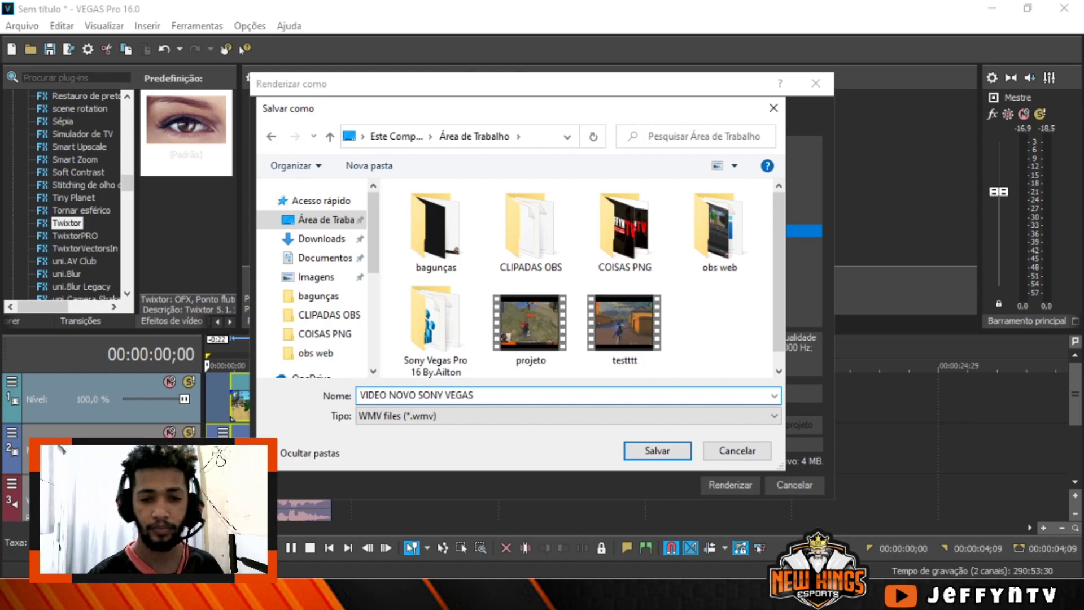
click(652, 450)
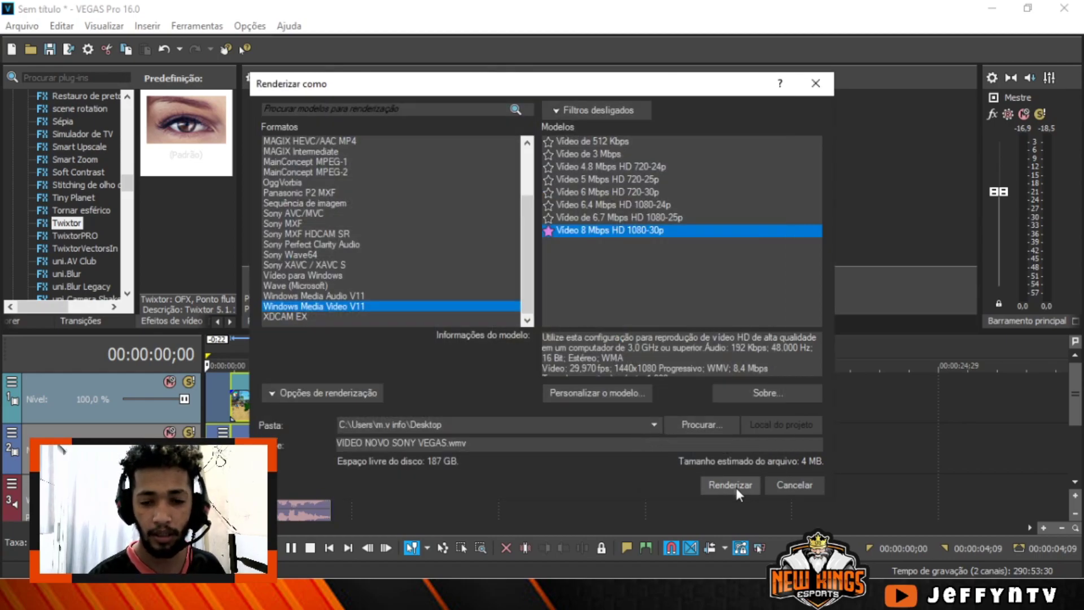
click(735, 485)
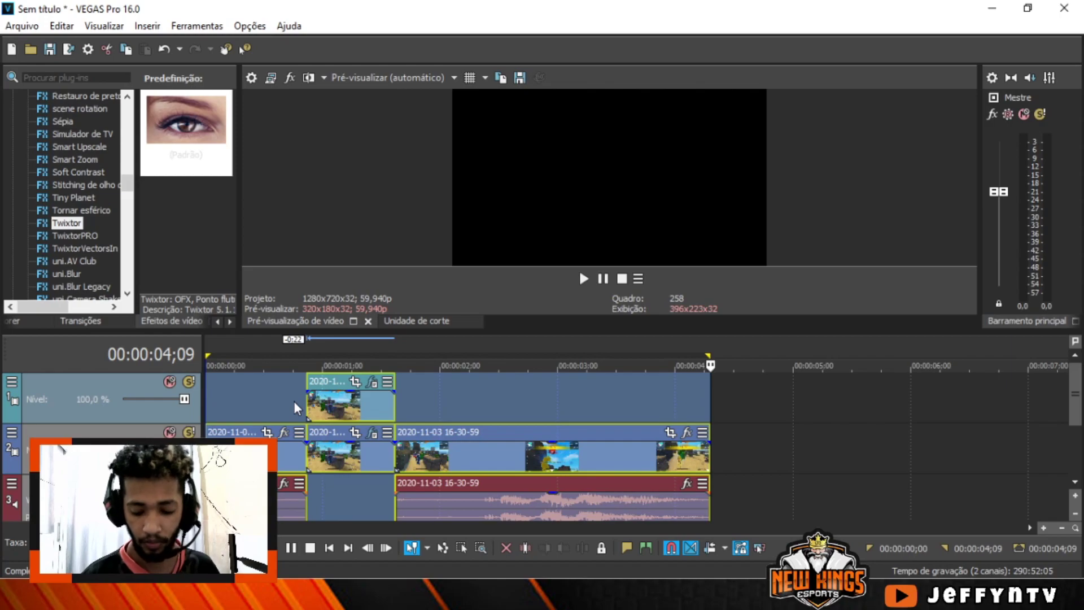
Delete all events from the timeline and place the cursor near its start.
key(Delete)
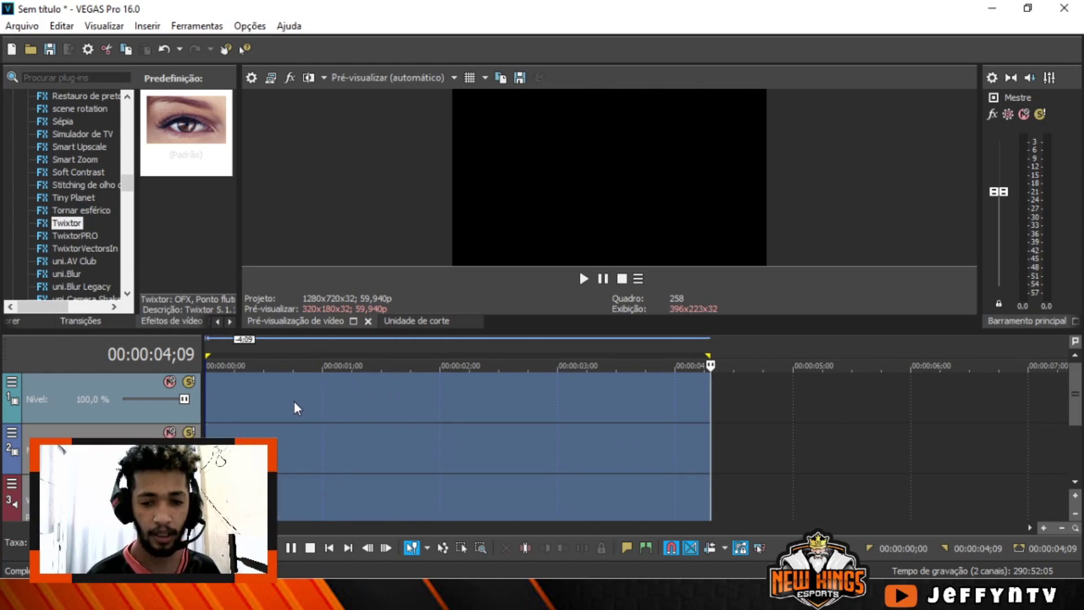
click(256, 415)
click(215, 394)
Open the rendered VIDEO NOVO SONY VEGAS file from Área de Trabalho onto the timeline.
click(23, 27)
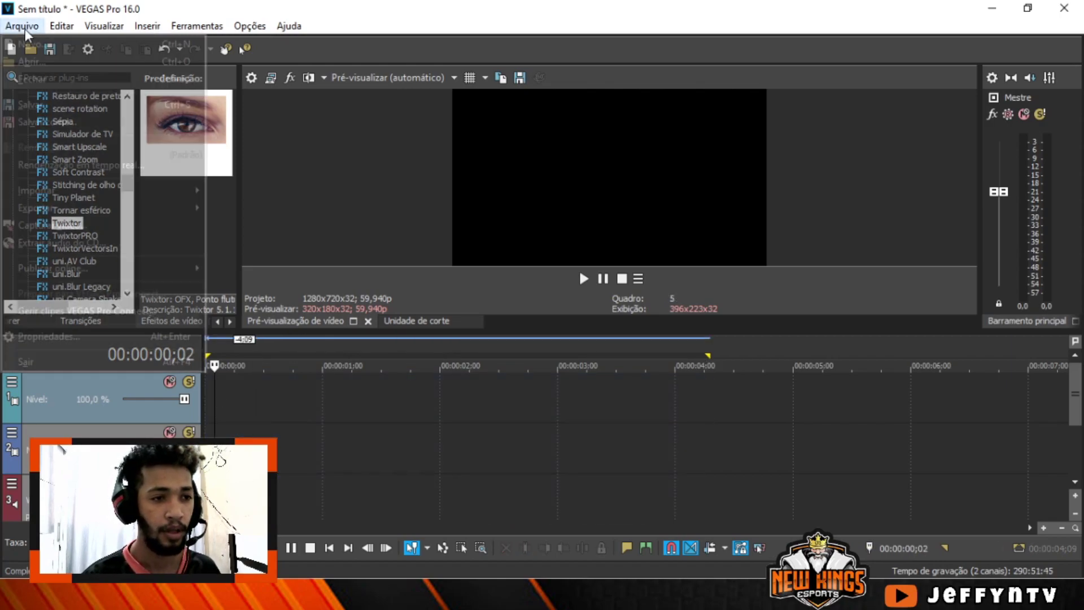
click(39, 63)
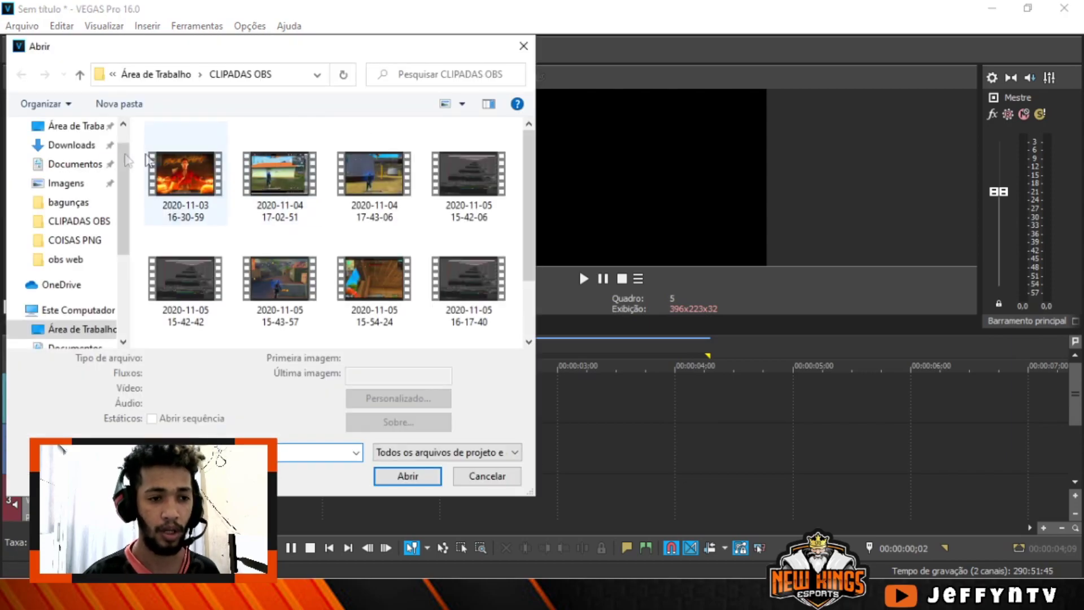
click(104, 124)
click(243, 452)
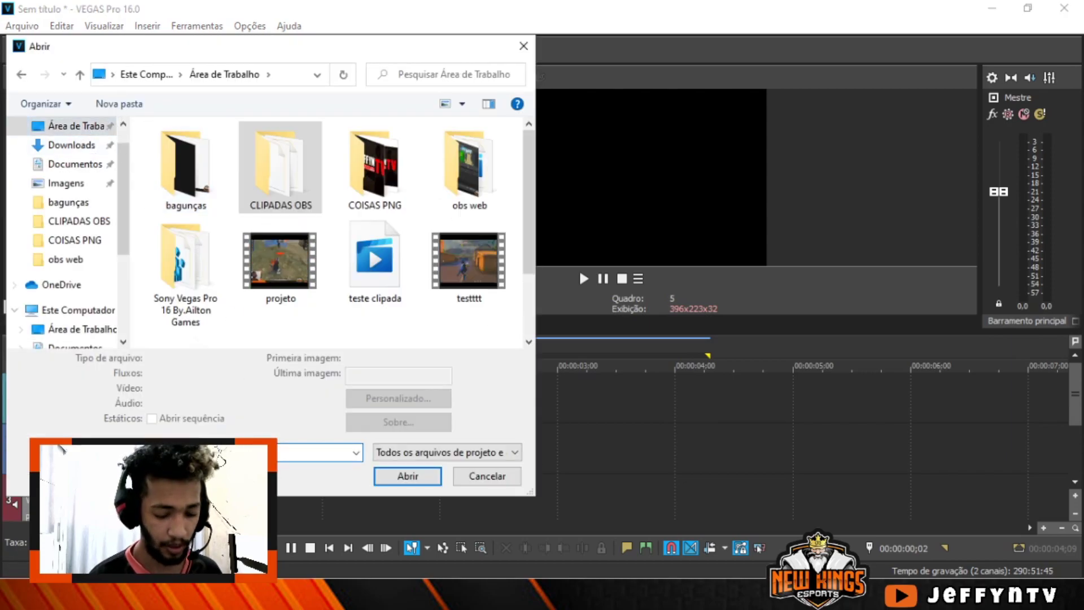
text(te)
key(Down)
key(Return)
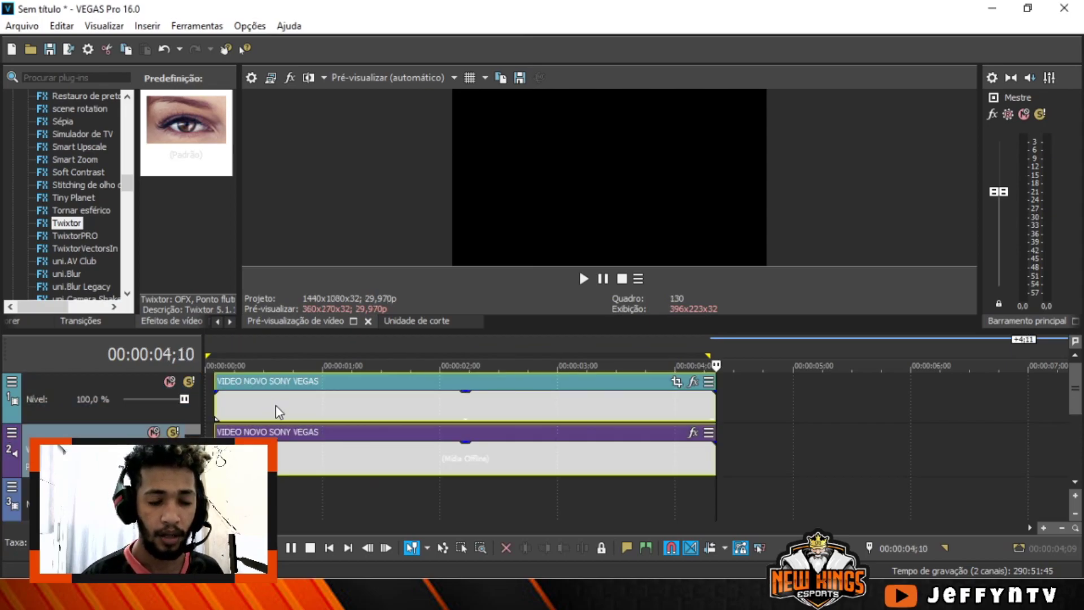
Play and scrub through the opening of the imported clip to find where the frozen moment on the crouching character starts.
click(275, 405)
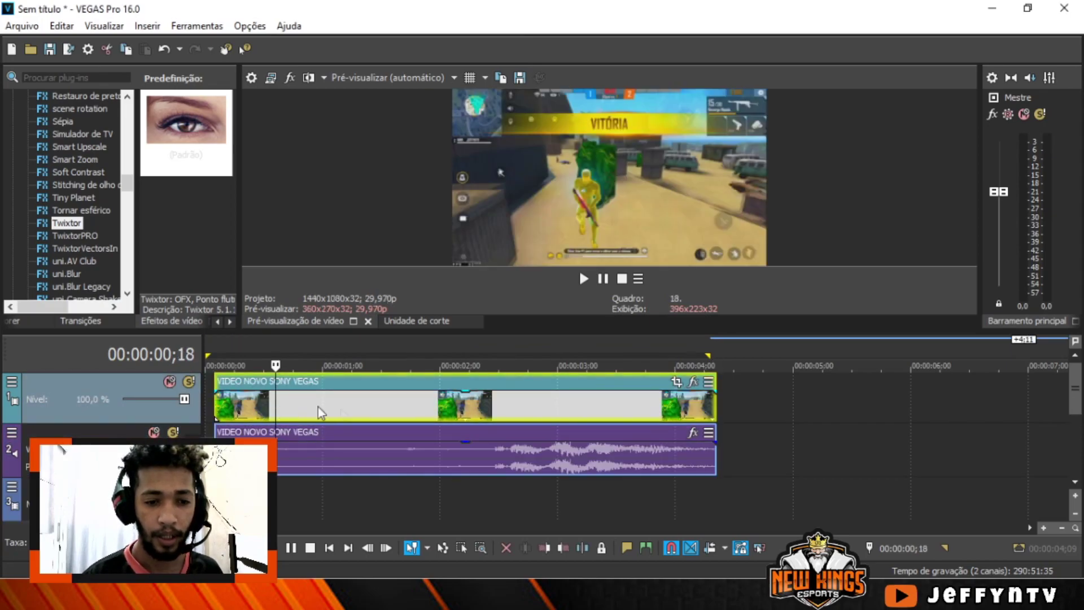
click(355, 411)
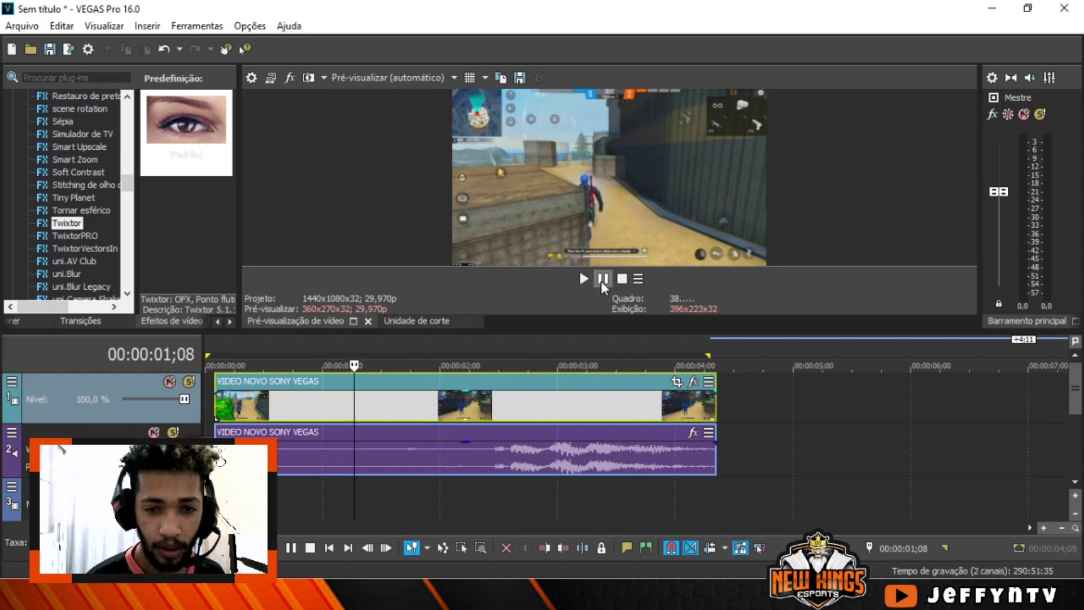
click(601, 281)
click(601, 281)
scroll(511, 404, up, 3)
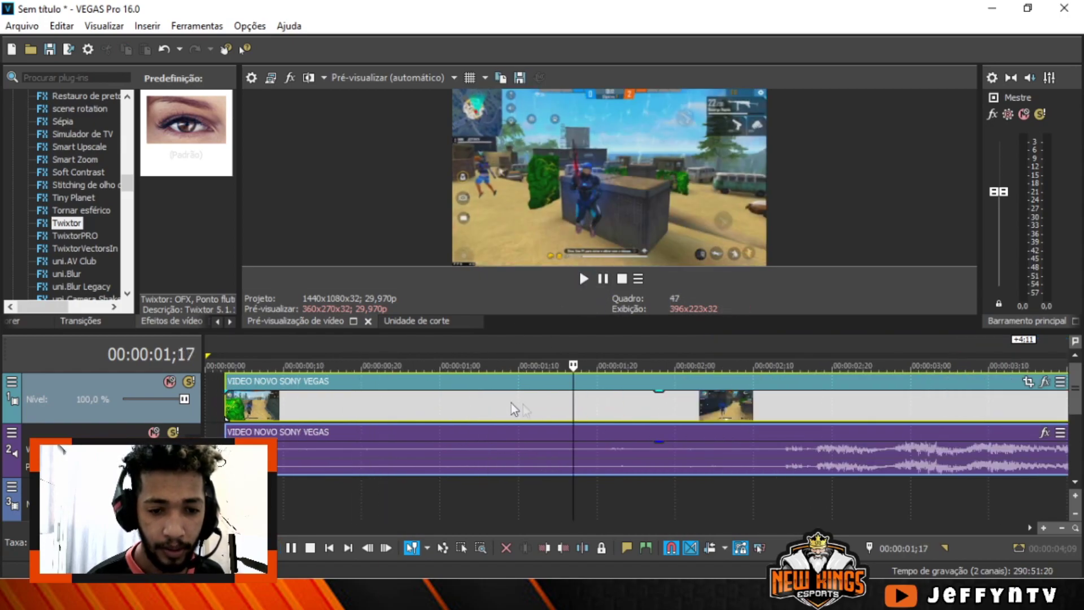
click(566, 401)
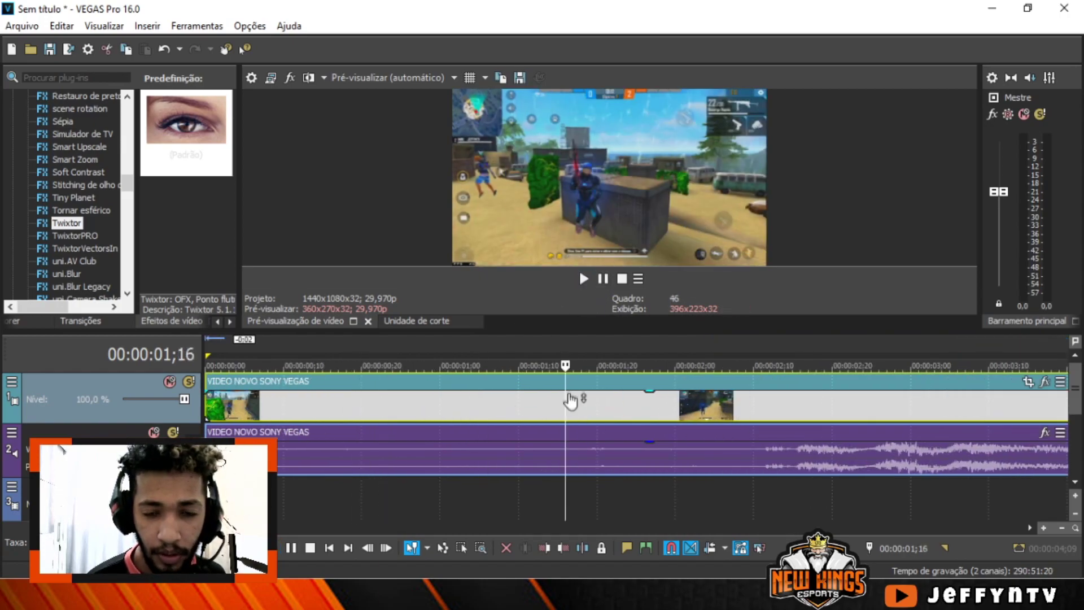
click(550, 399)
click(472, 405)
click(401, 409)
click(582, 280)
click(602, 278)
click(352, 415)
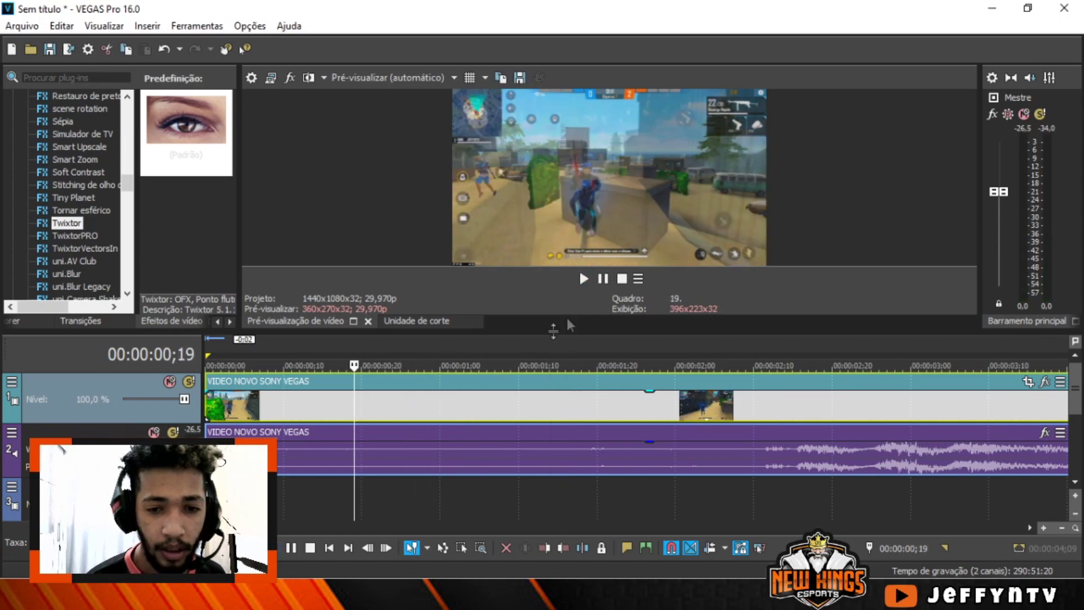
click(584, 278)
click(603, 278)
Split the clip's video and audio at 00:00:00;27, on the frame where the frozen moment starts.
click(417, 417)
scroll(465, 415, up, 3)
key(Left)
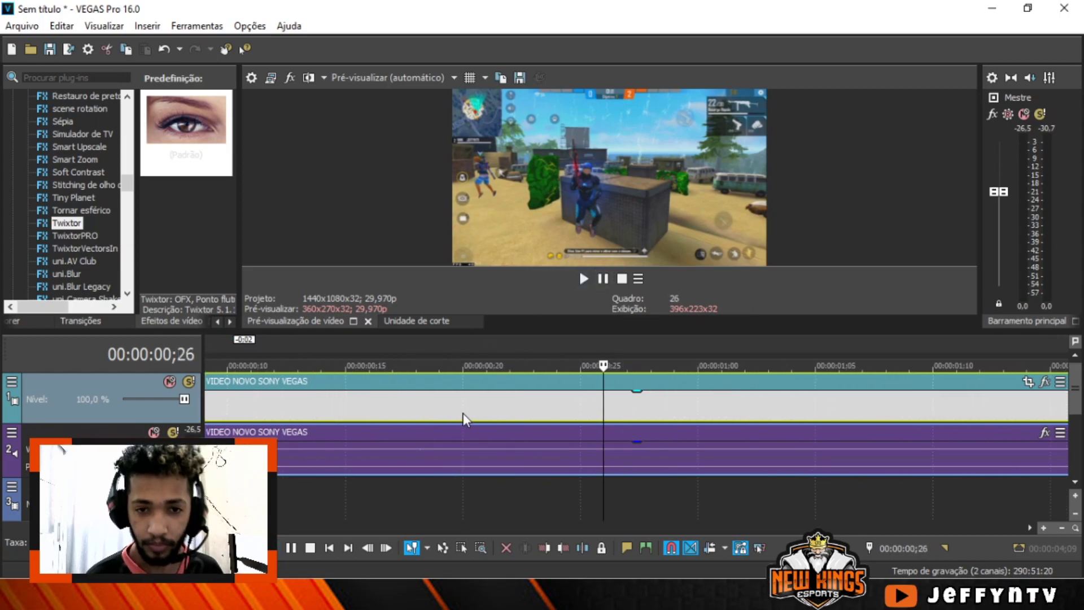
key(Left)
key(Left)
key(Left)
key(Left)
key(Right)
key(Right)
key(Right)
key(Right)
key(Right)
key(s)
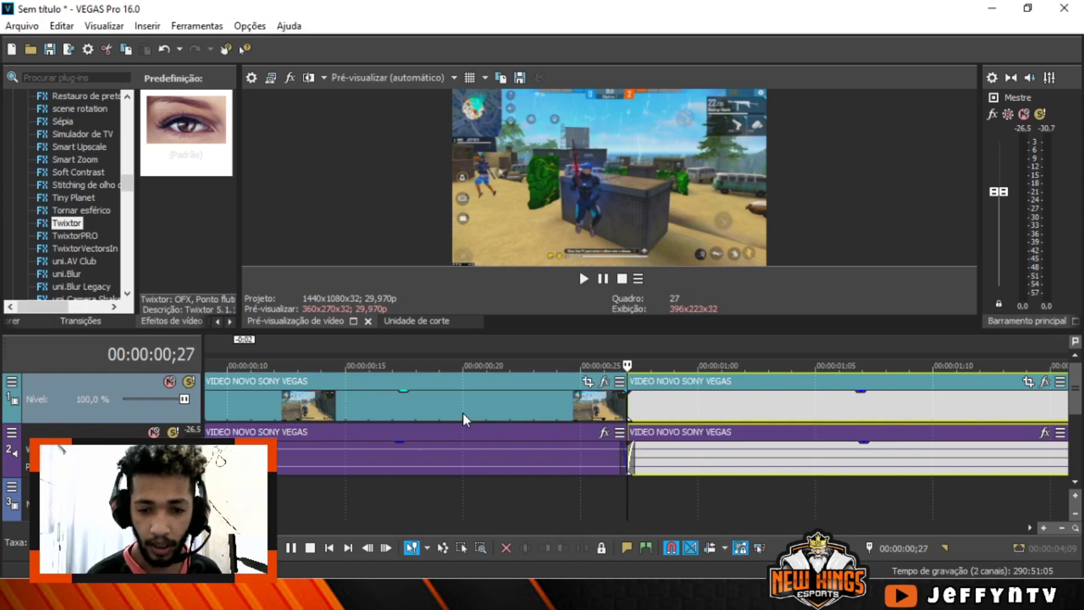
Find the last frame of the frozen moment and split the clip's video and audio there, at 00:00:01;18.
key(Right)
key(Right)
key(Right)
key(Right)
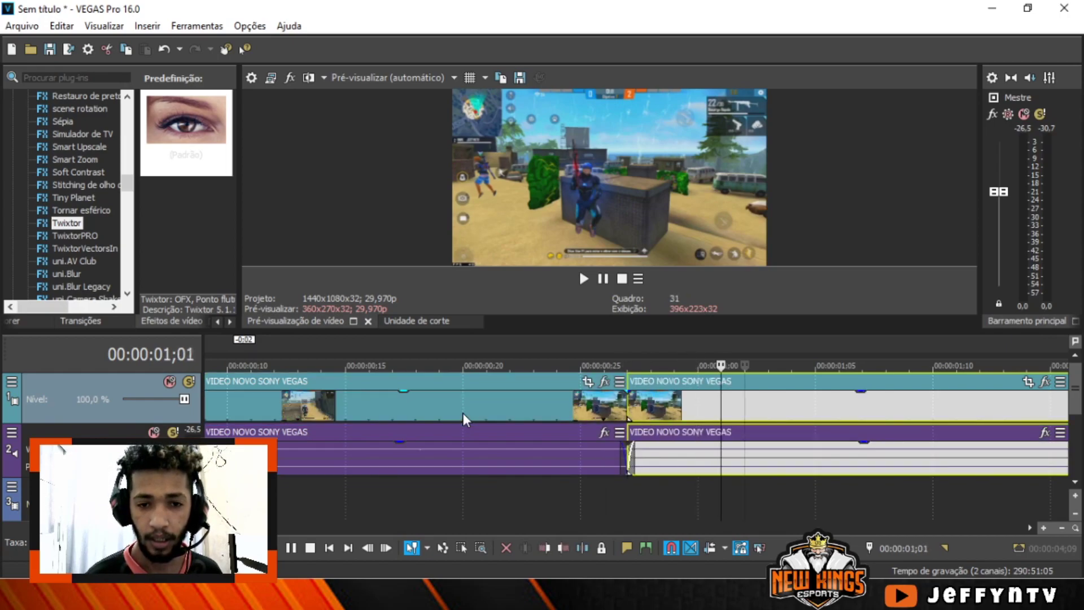
key(Right)
key(Right)
key(Right)
key(Right)
key(Right)
key(Right)
key(Right)
key(Right)
key(Right)
key(Right)
key(Right)
key(Right)
key(Right)
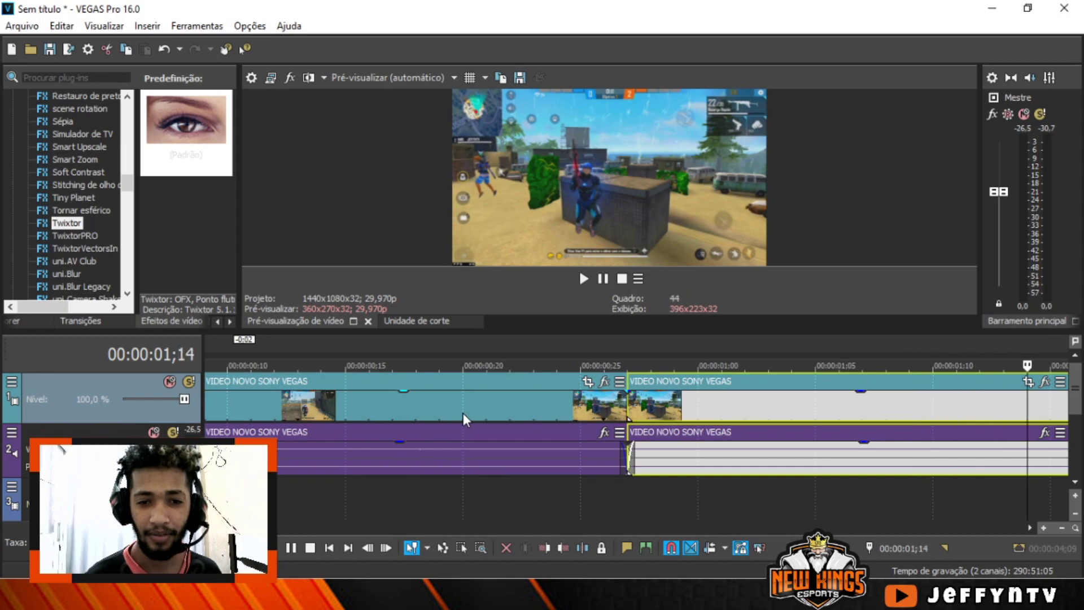
key(Right)
key(Right)
key(Right)
key(Right)
key(Right)
key(Right)
key(Right)
key(Right)
key(Right)
key(Left)
key(Left)
key(Left)
key(Left)
key(Left)
key(Left)
key(Left)
key(Left)
key(Left)
key(Left)
key(Right)
key(Right)
key(Right)
key(Right)
key(Right)
key(Right)
key(Right)
key(Left)
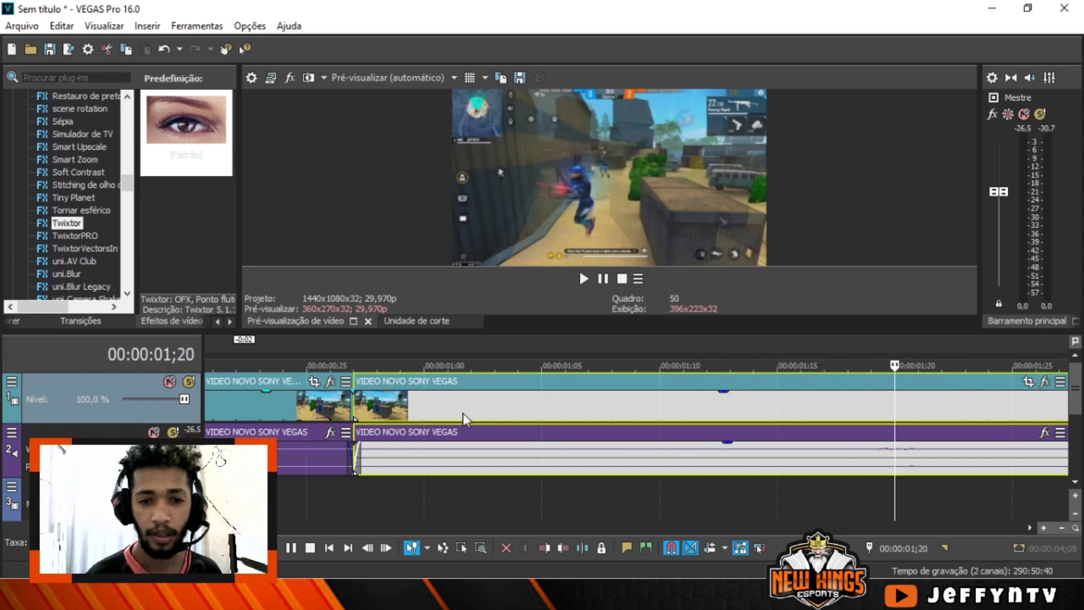
key(Left)
key(Left)
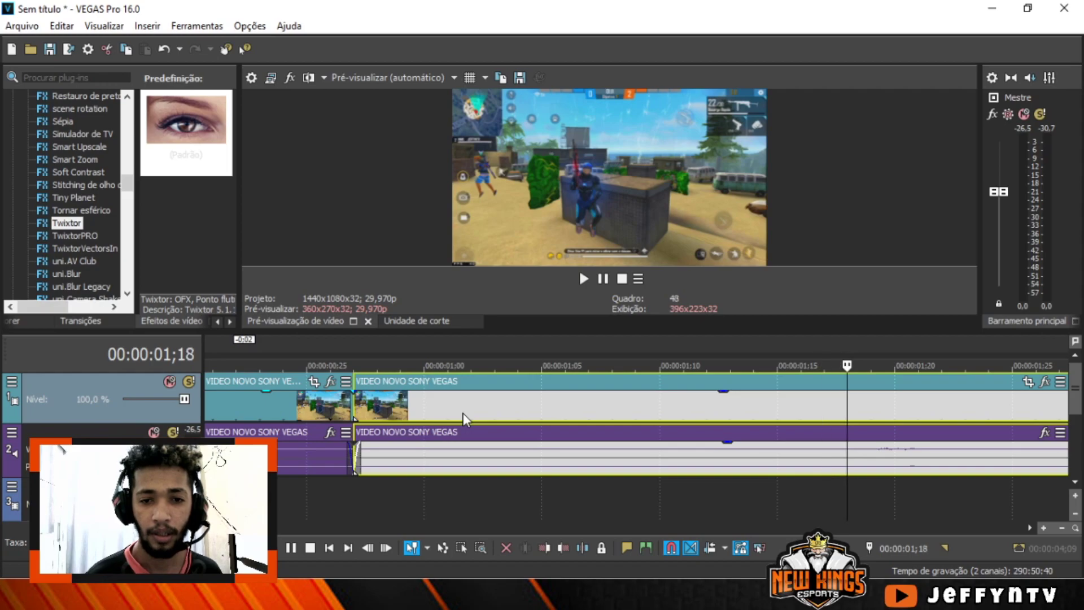
key(s)
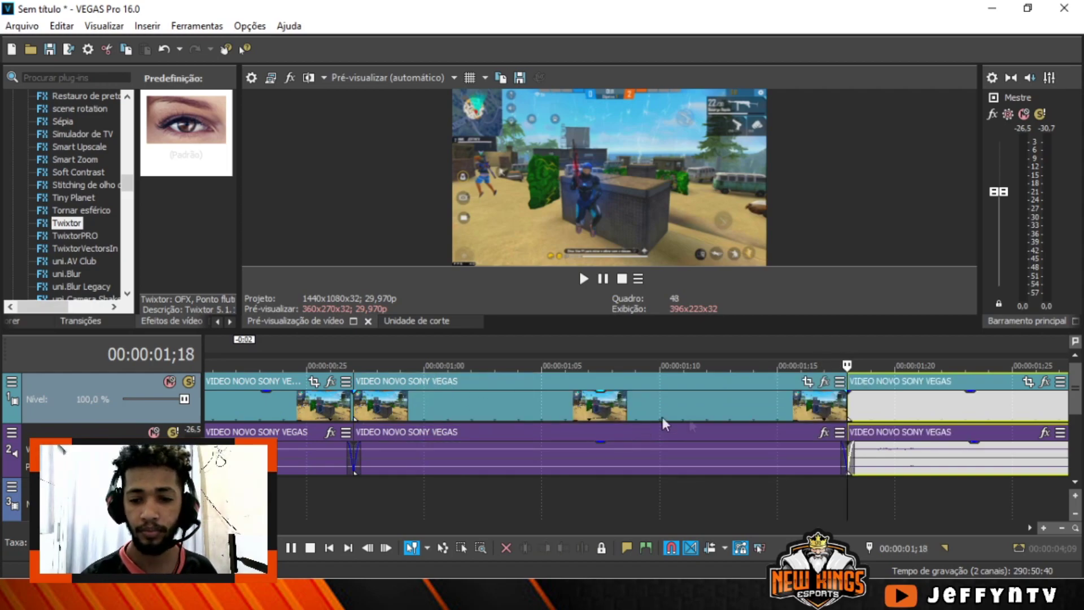
Insert a new video track above the existing tracks.
key(Down)
key(Down)
key(Down)
key(Down)
right_click(749, 389)
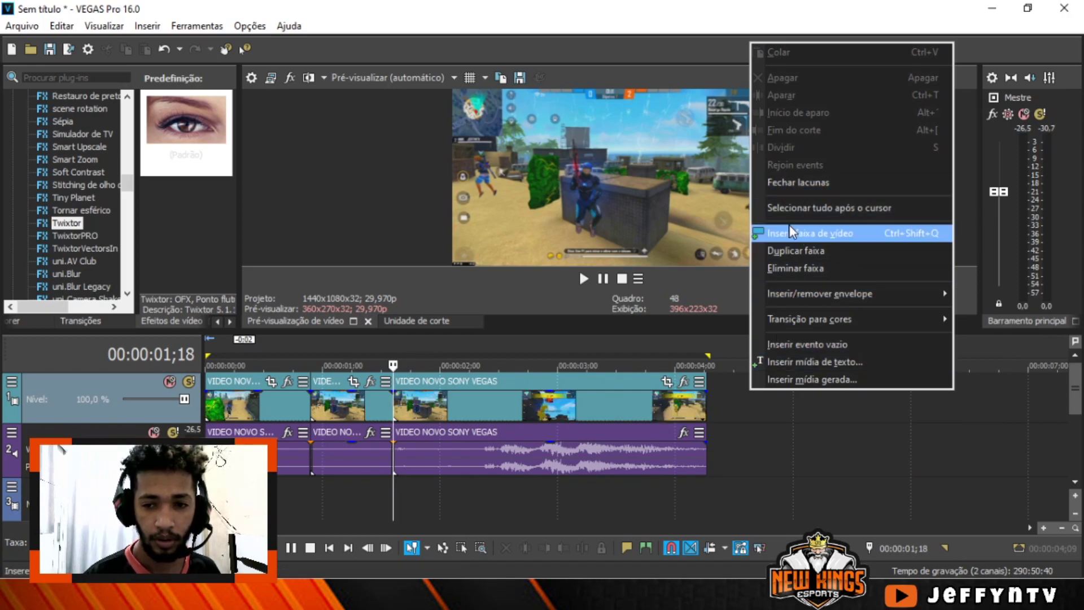
click(791, 232)
Delete only the middle segment's audio and copy its video event straight up onto the new track, aligned with the original.
click(338, 451)
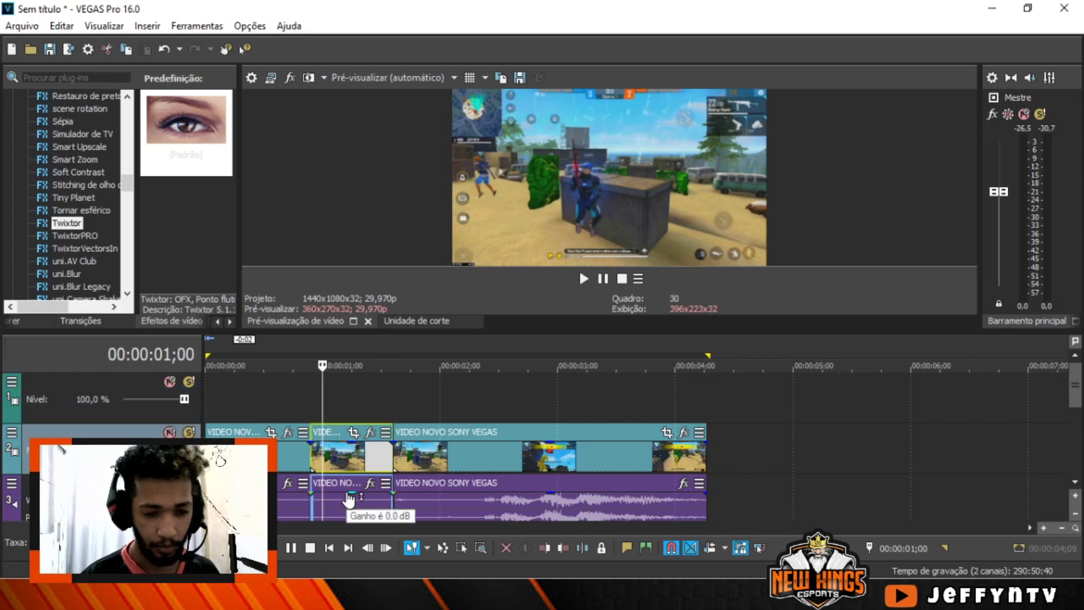
click(353, 501)
key(Delete)
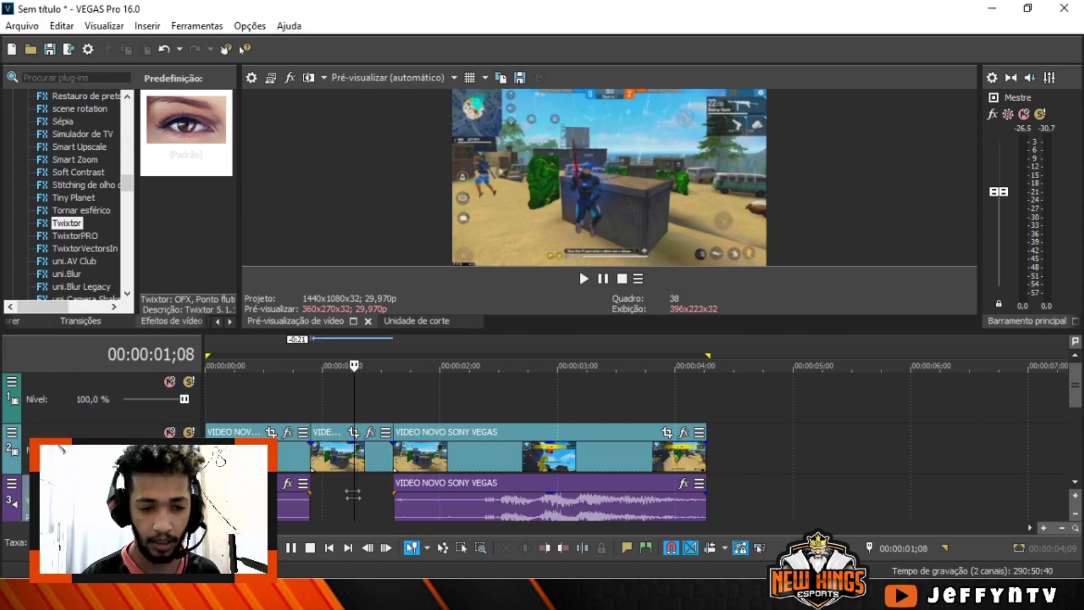
click(337, 460)
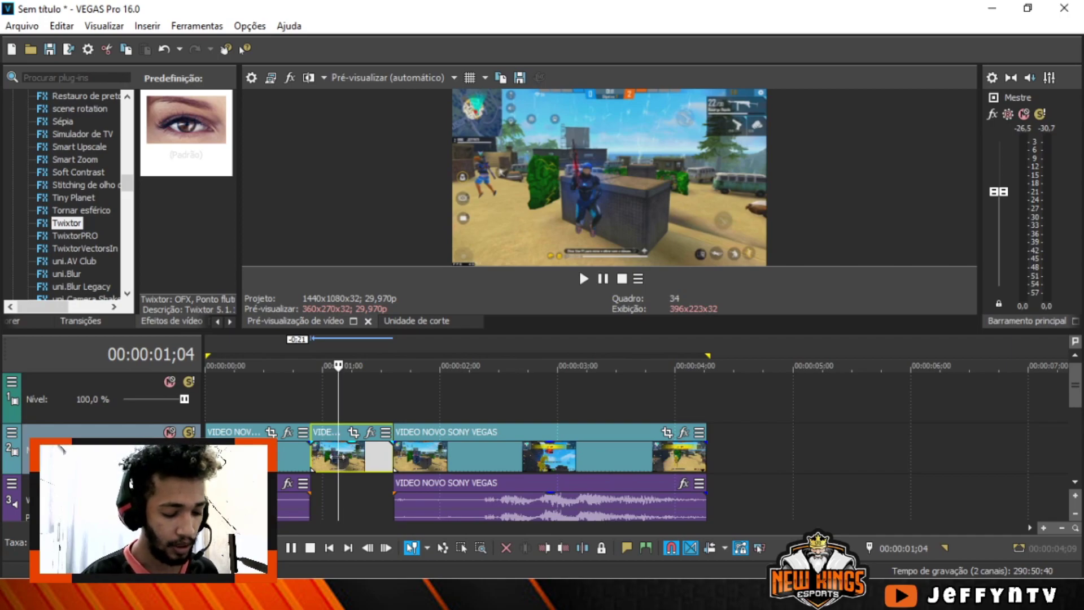
drag(332, 405, 332, 404)
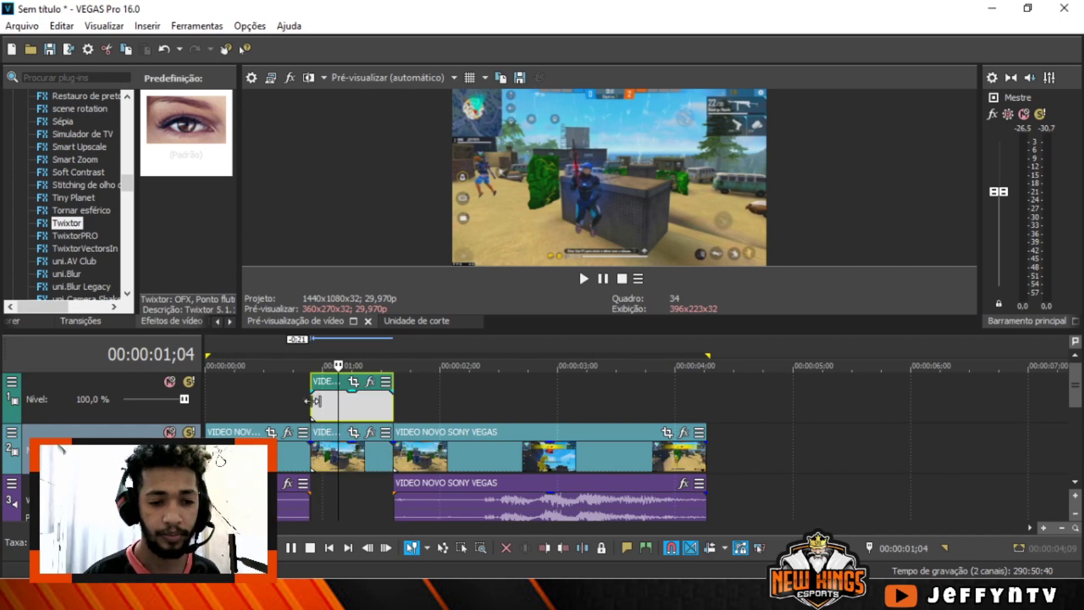
Open the event pan/crop settings of the copied event on the upper track and enable its mask.
click(308, 396)
scroll(501, 402, up, 1)
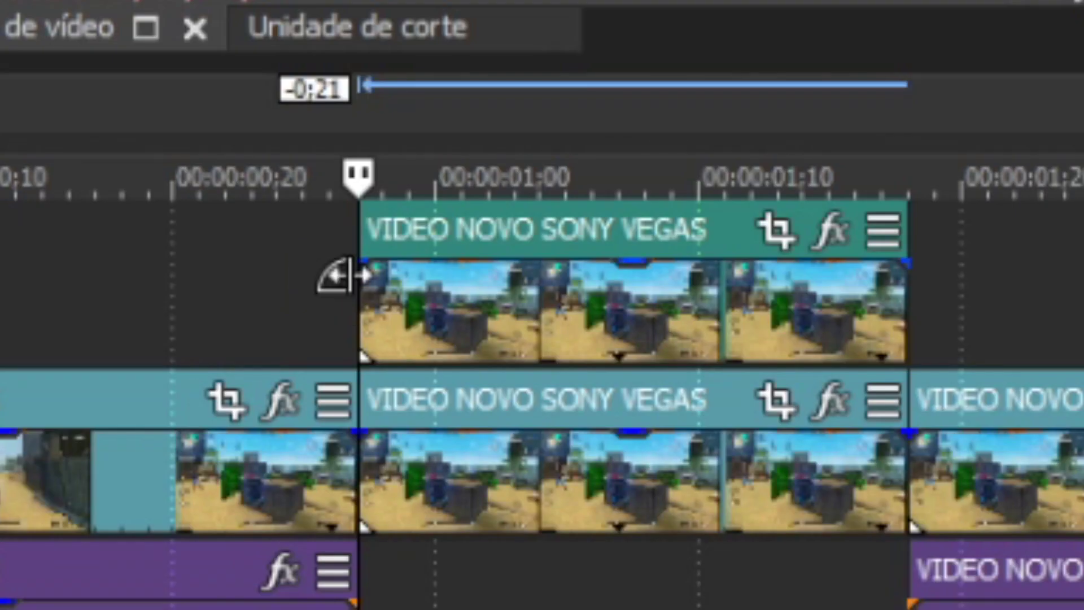
click(418, 397)
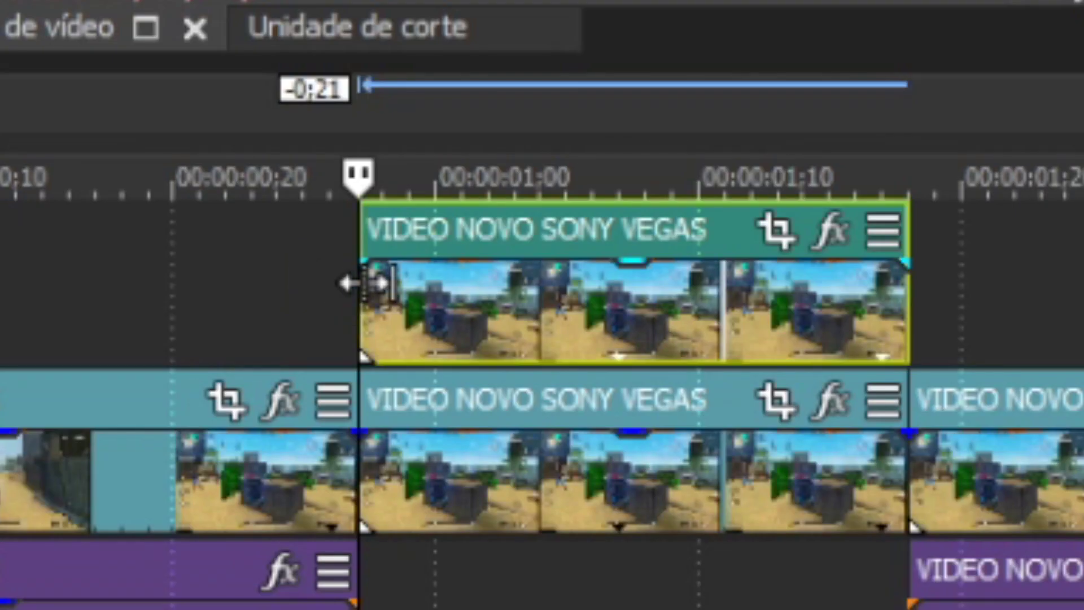
click(778, 226)
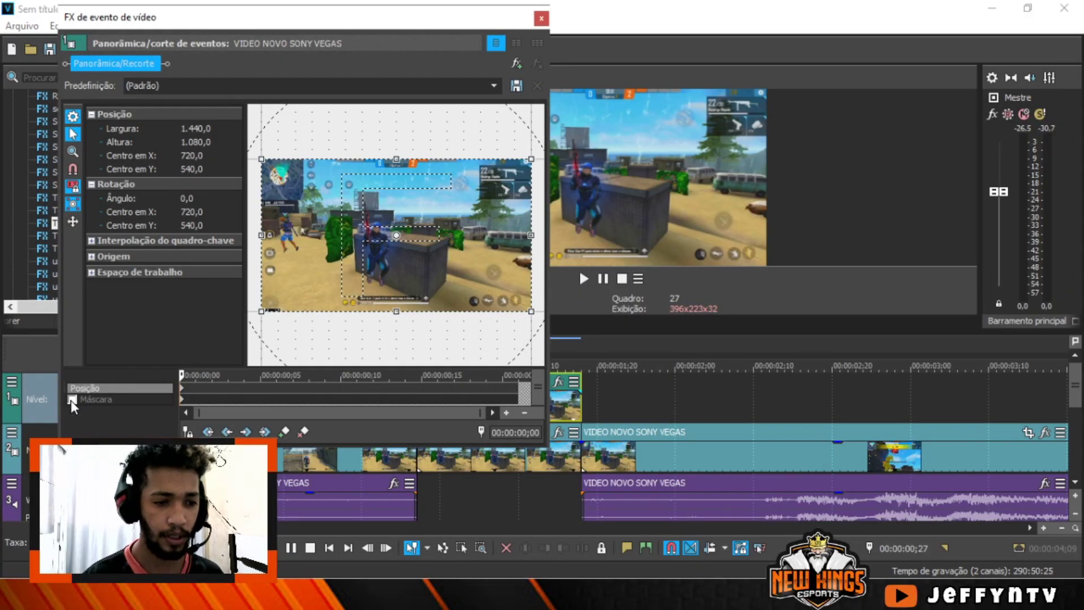
click(72, 399)
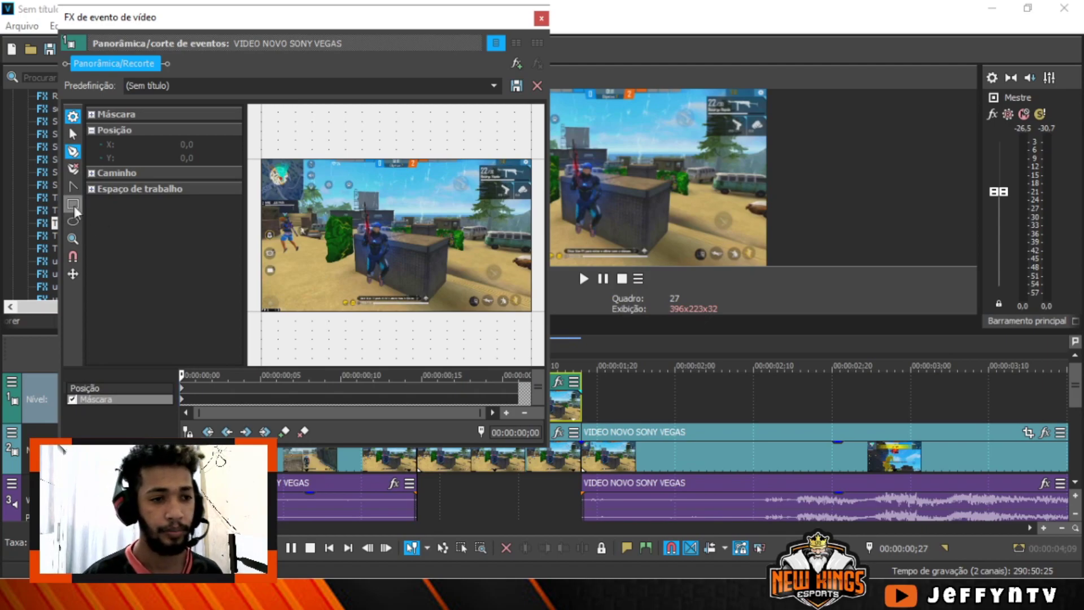
Trace mask anchors with the anchor creation tool from the character's face around the blue cap and down the neighbouring shoulder.
click(72, 134)
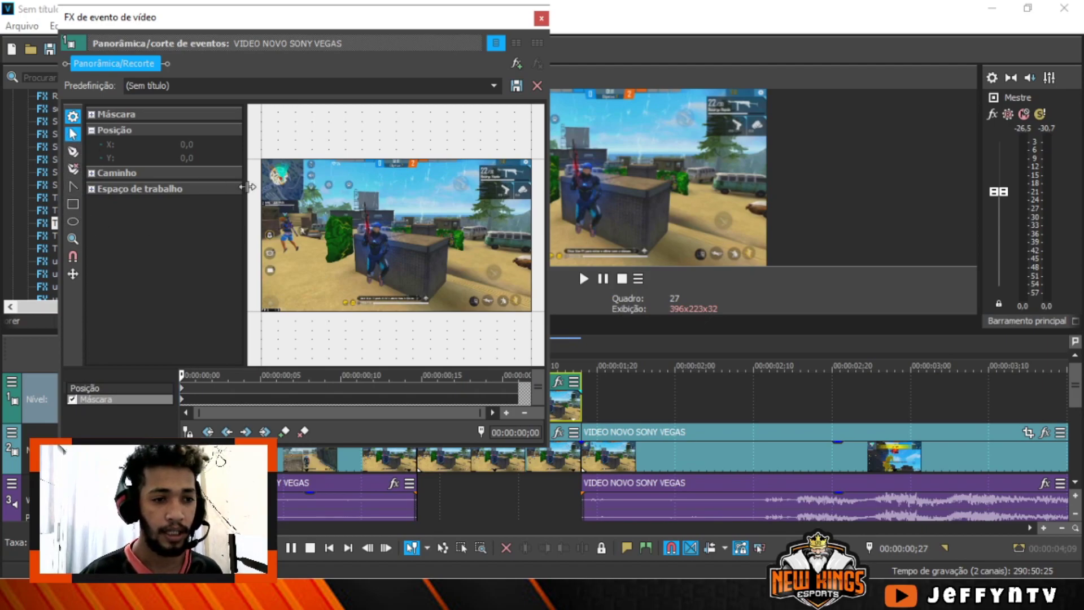
scroll(395, 229, up, 8)
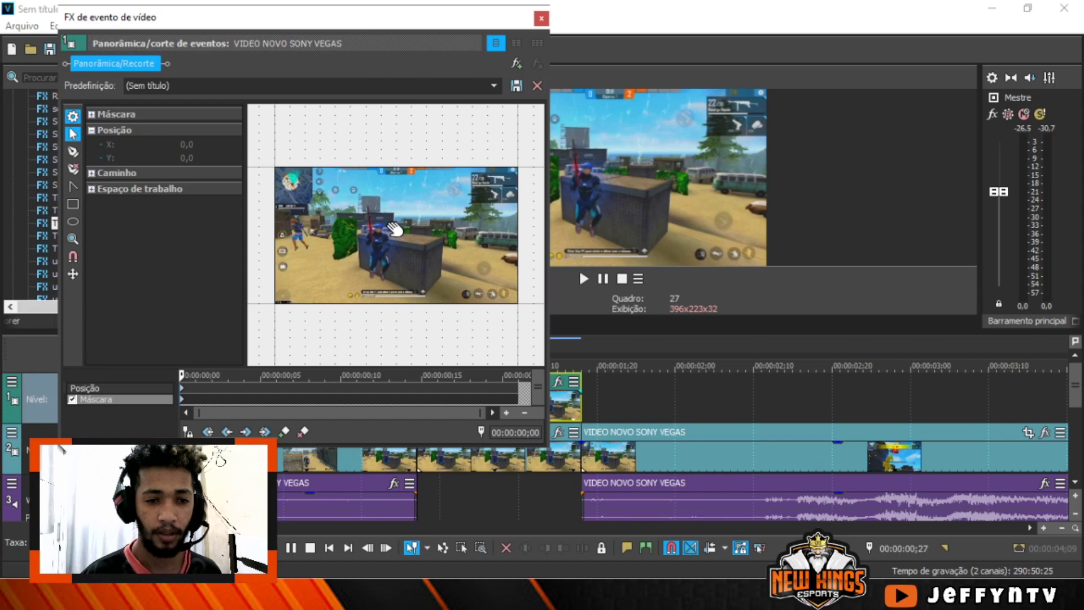
scroll(395, 229, up, 6)
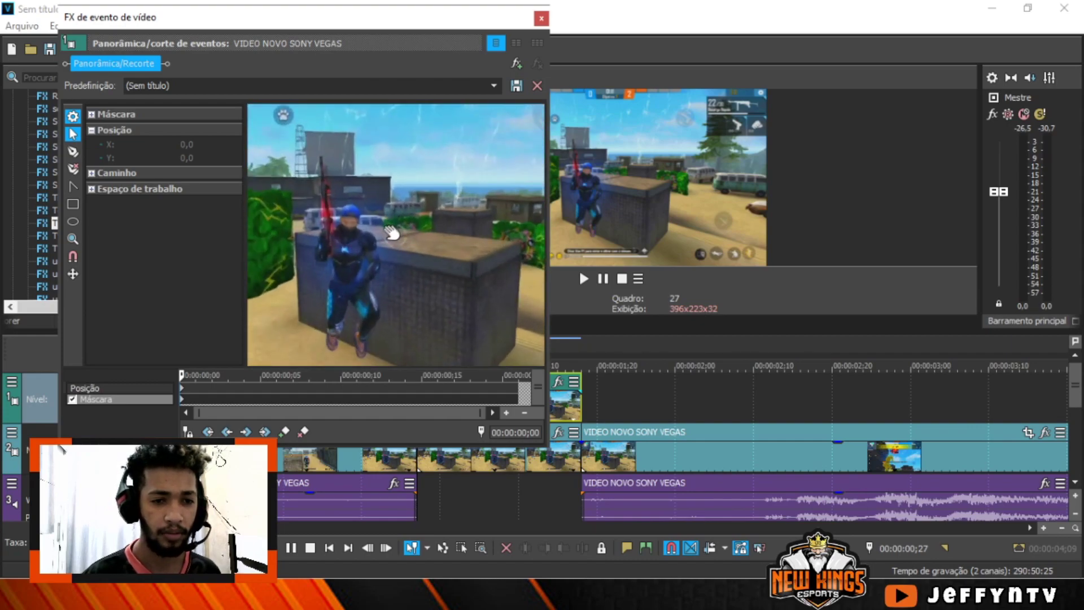
drag(402, 260, 437, 250)
scroll(437, 252, down, 1)
scroll(438, 253, down, 2)
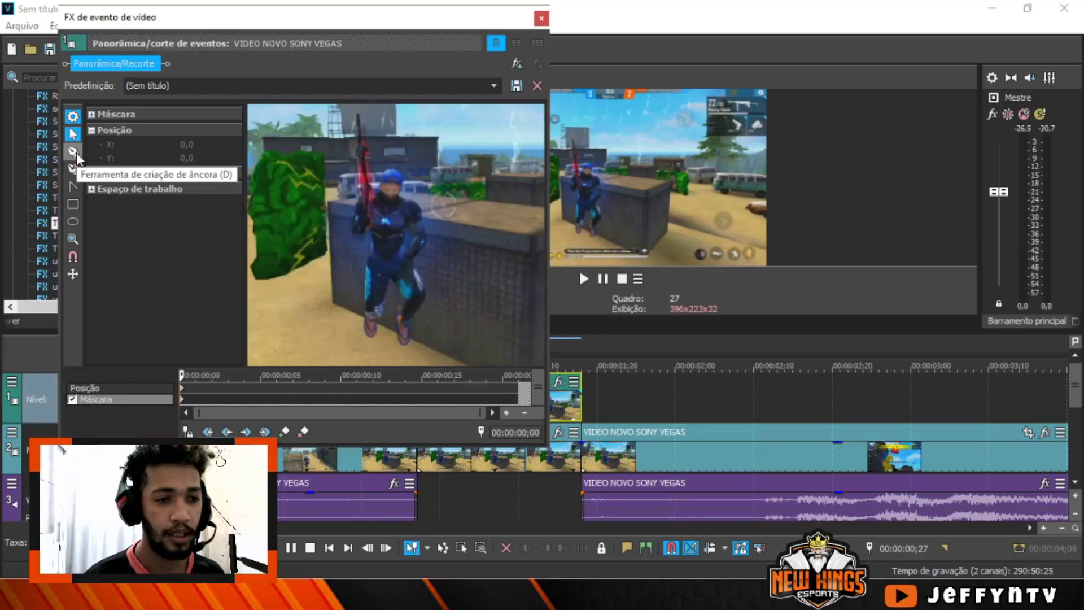
click(154, 259)
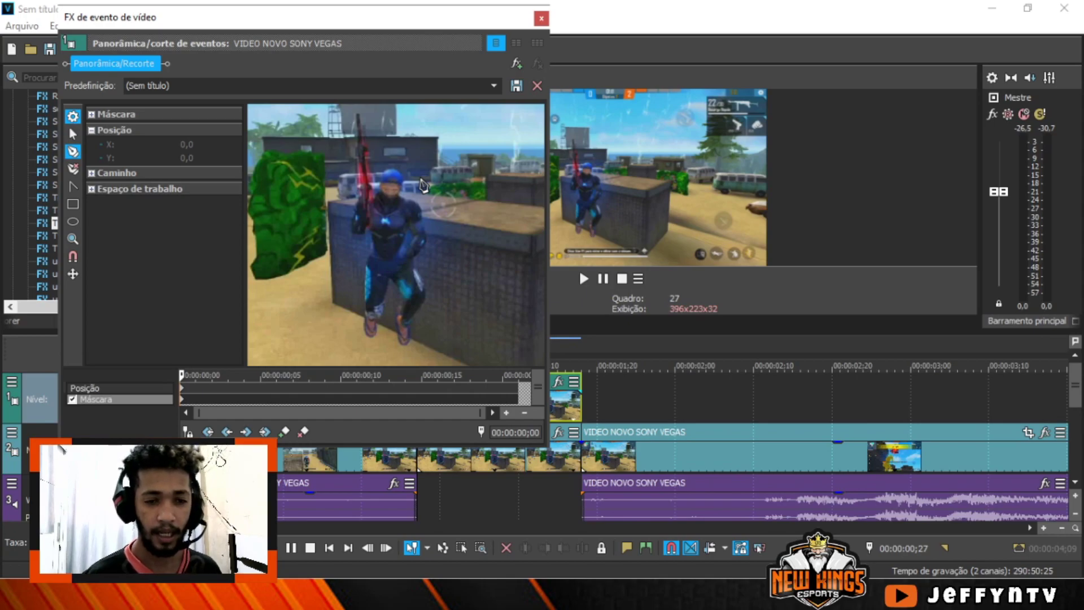
drag(436, 155, 460, 165)
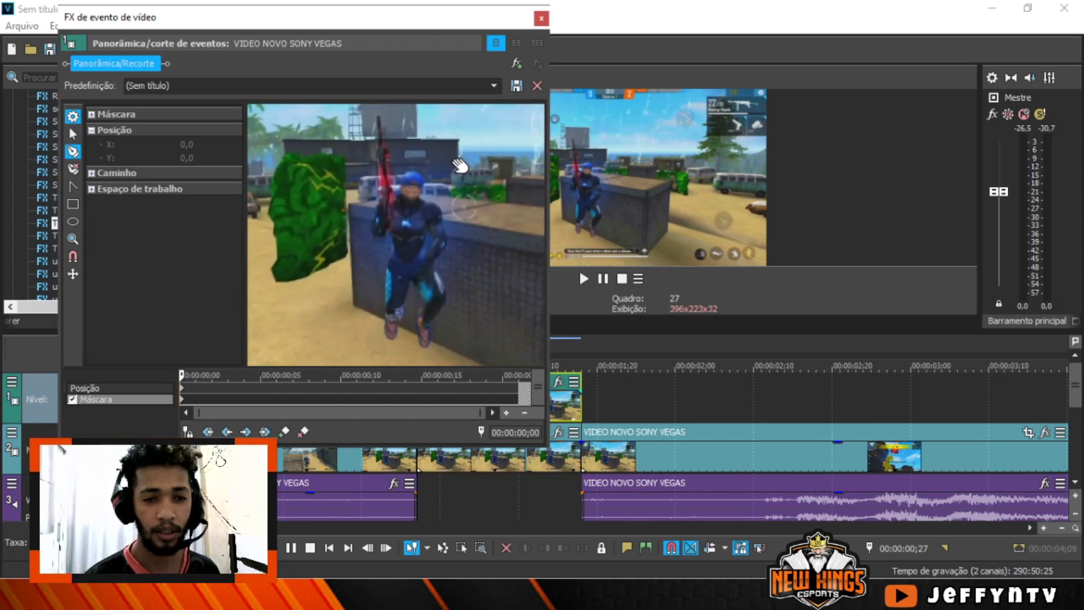
scroll(438, 200, down, 1)
scroll(438, 206, up, 5)
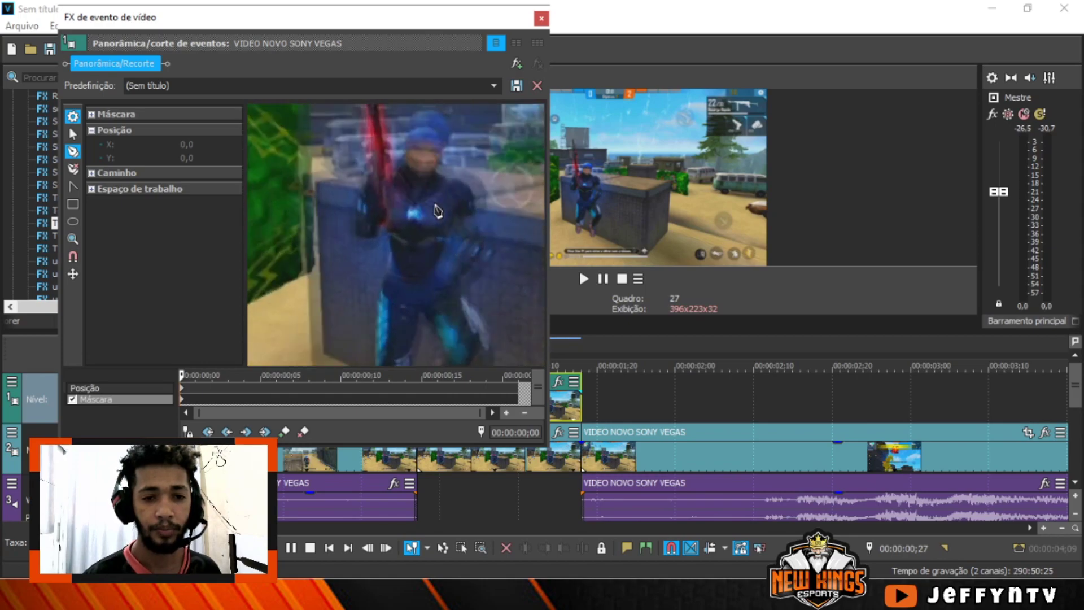
drag(466, 154, 412, 244)
scroll(418, 244, up, 2)
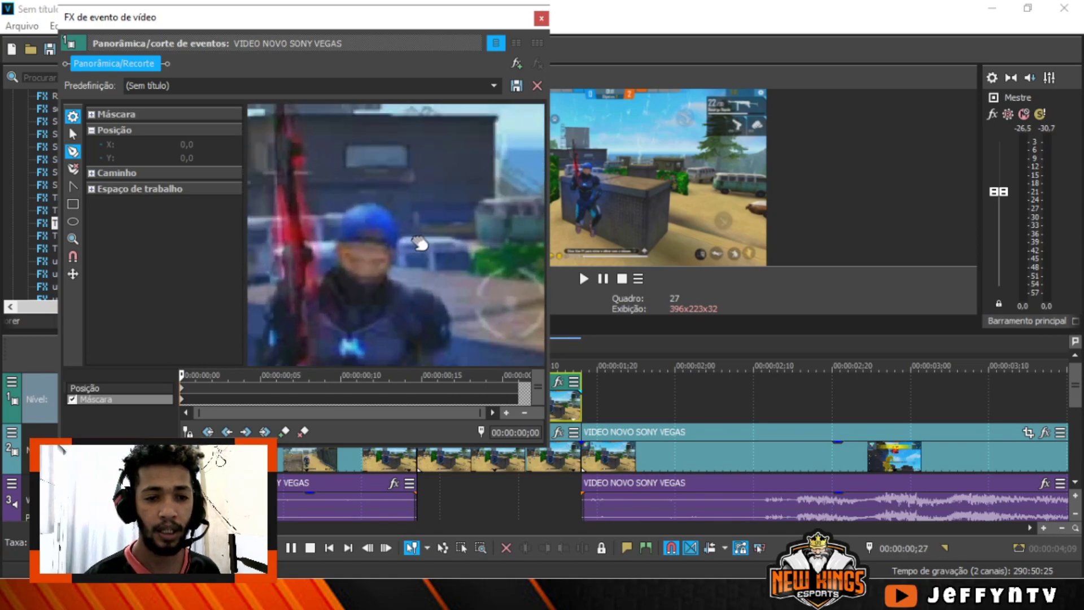
click(335, 257)
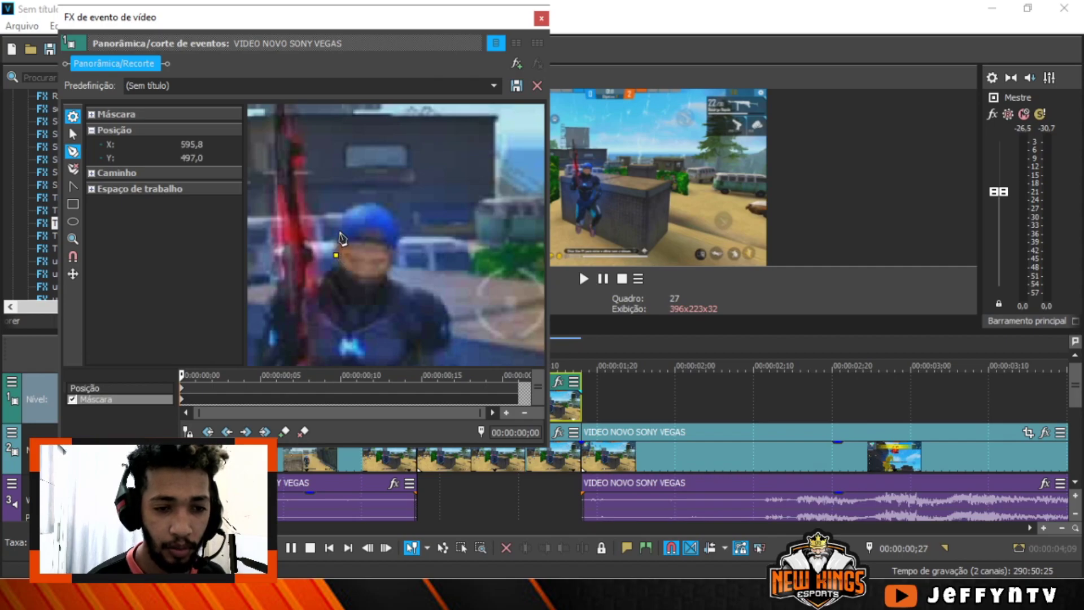
click(344, 210)
click(363, 201)
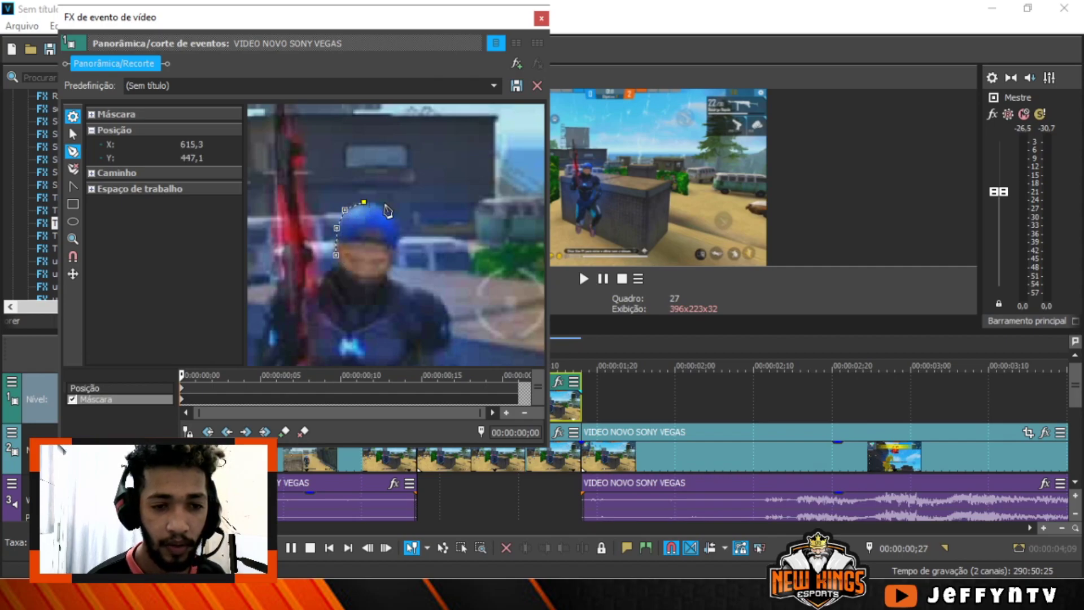
click(387, 207)
click(398, 227)
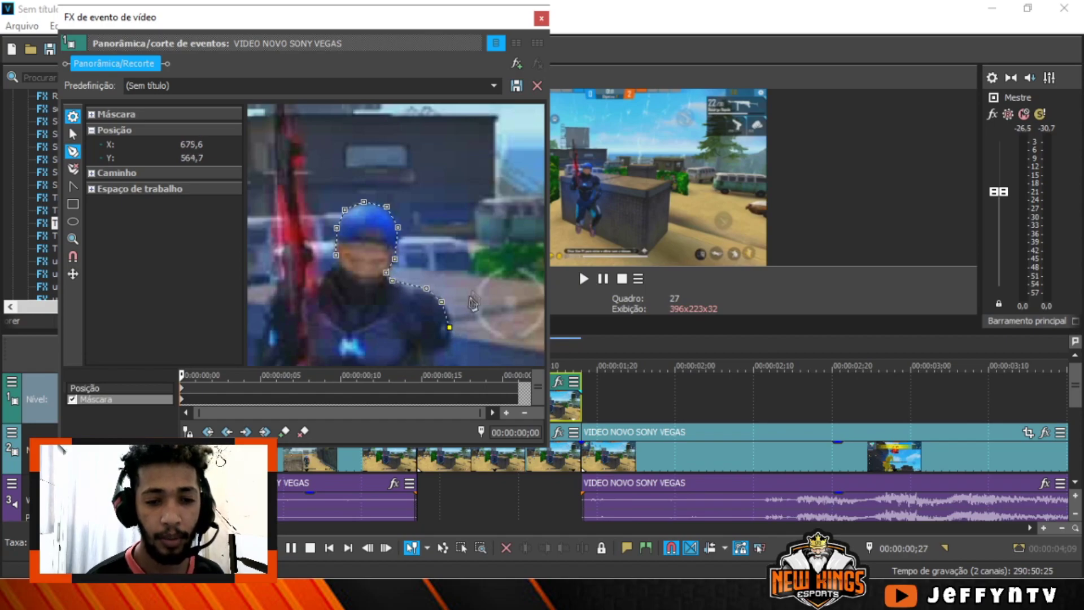
Delete the most recent mask anchor at the outer edge of the character's shoulder.
drag(480, 232, 411, 88)
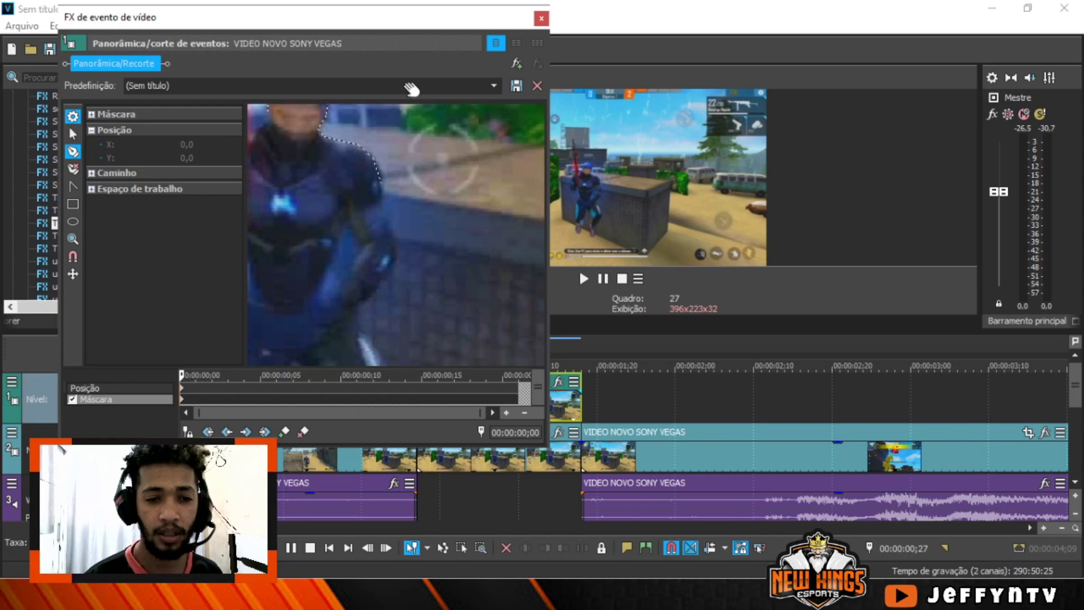
click(383, 184)
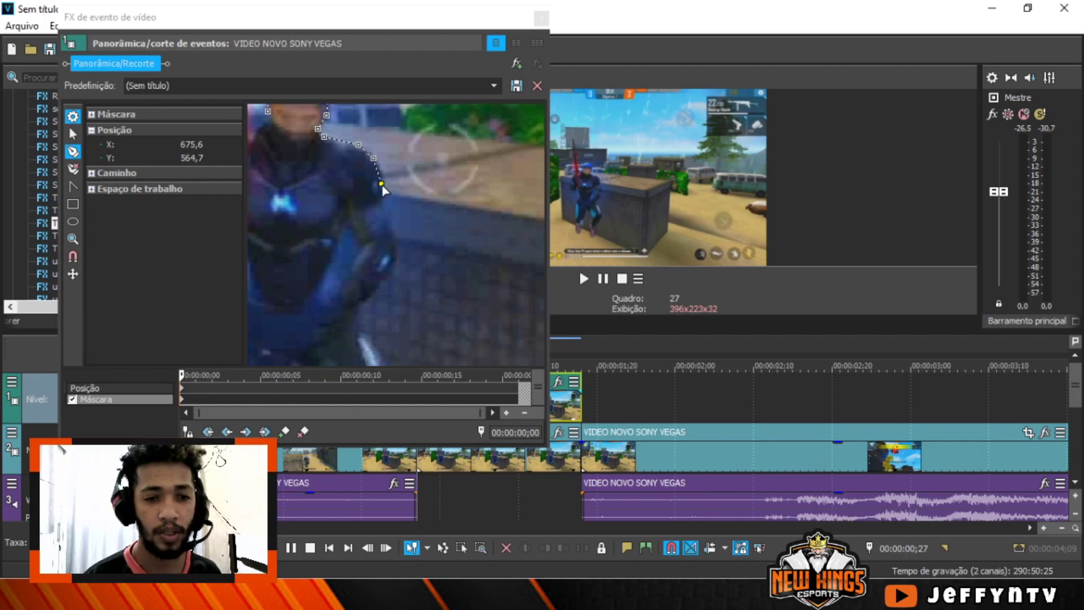
key(Delete)
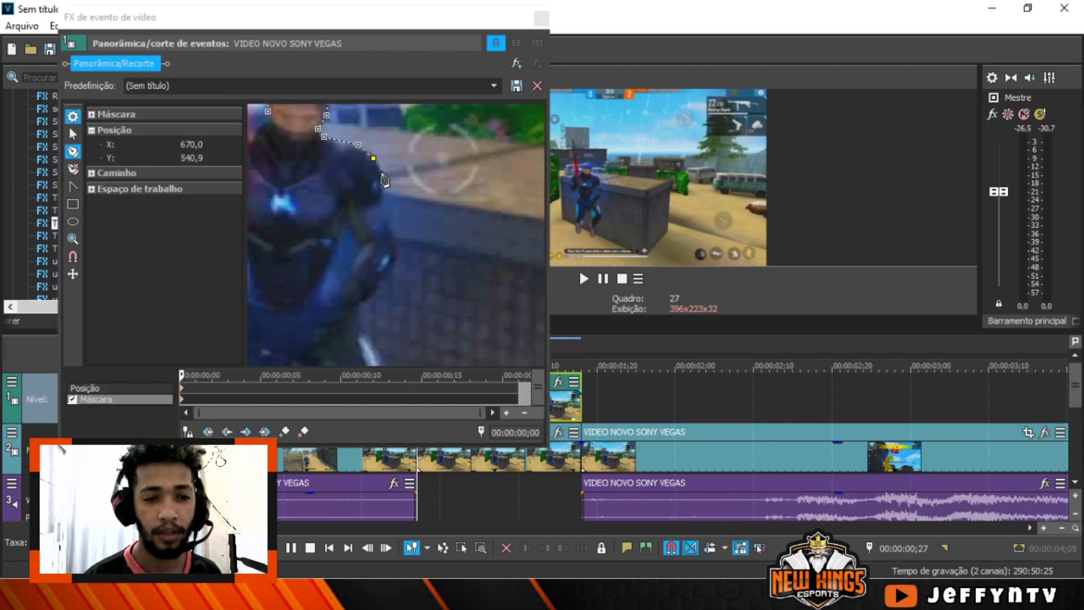
Continue the mask outline from the character's shoulder down the outer arm, around the hand and onto the leg.
click(382, 172)
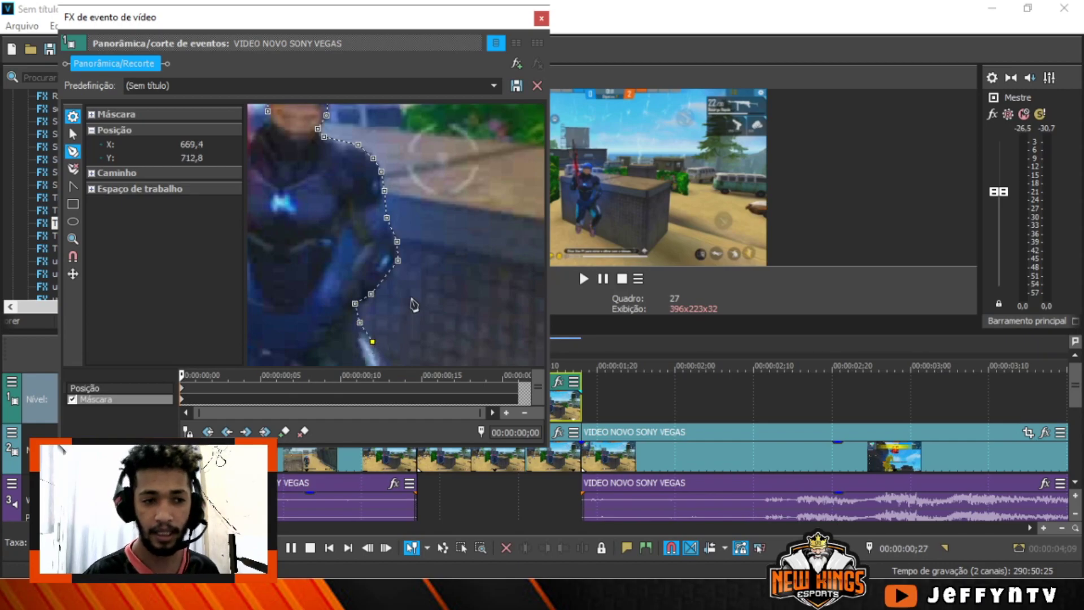
drag(418, 300, 416, 135)
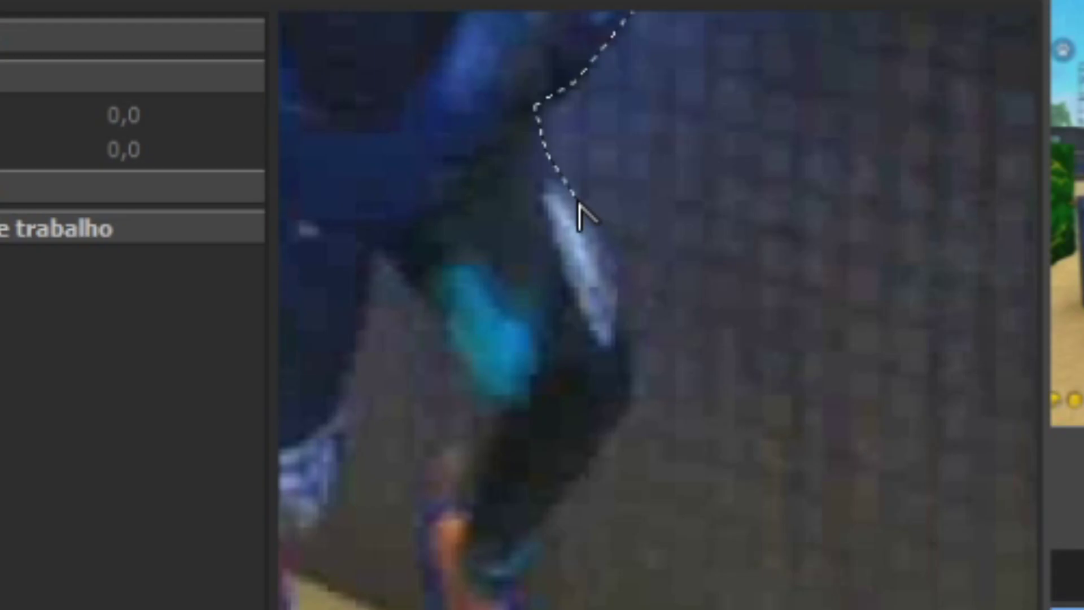
click(579, 204)
click(606, 240)
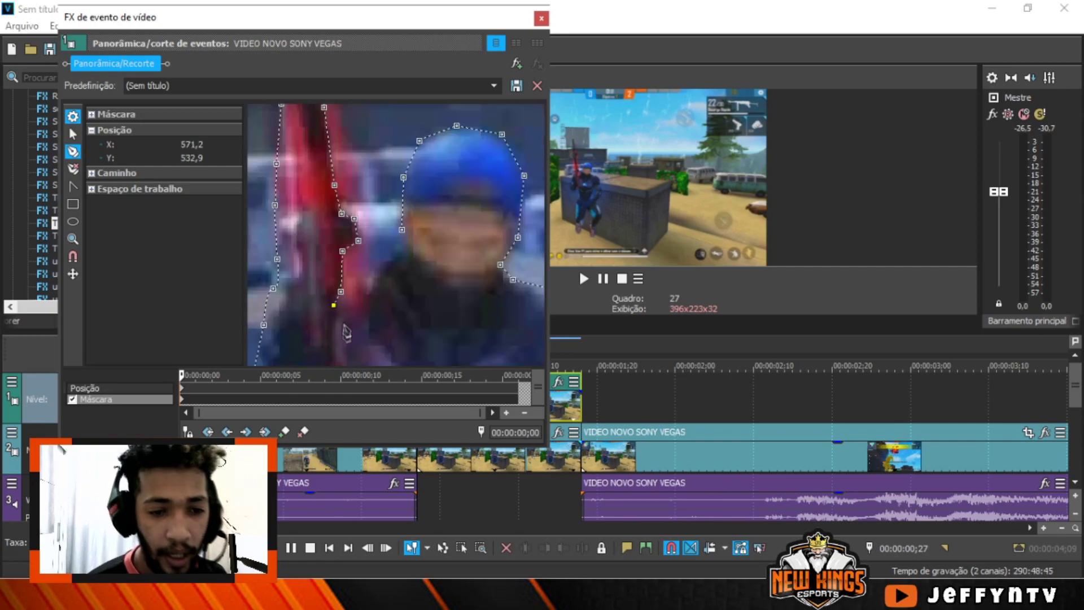
Trace the mask from the rifle along the shoulder to the face, close the outline beside the blue cap and leave the pan/crop settings.
click(375, 278)
click(389, 258)
click(402, 250)
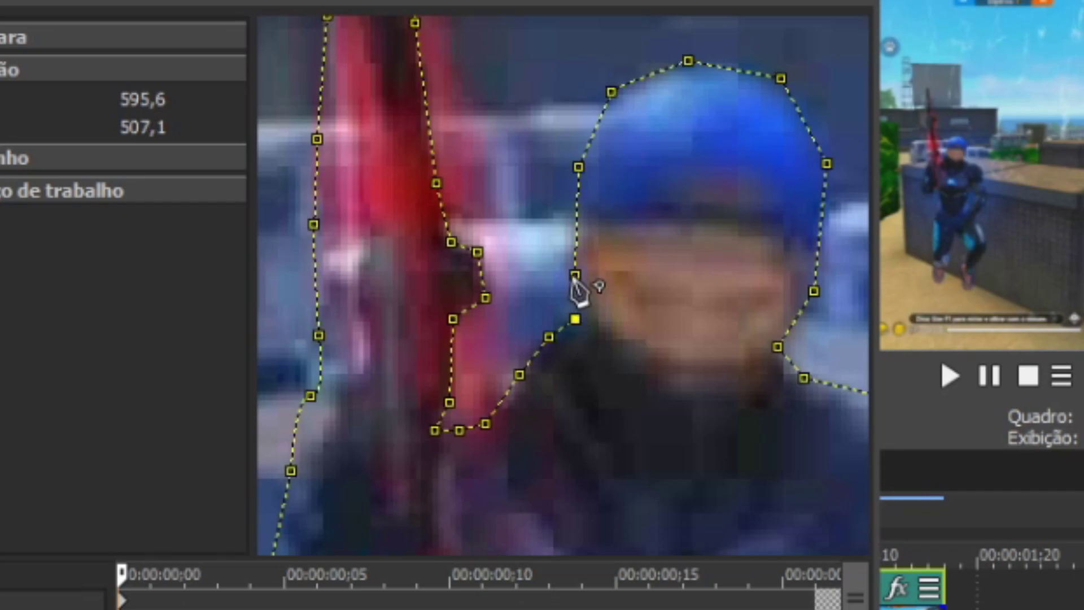
click(573, 276)
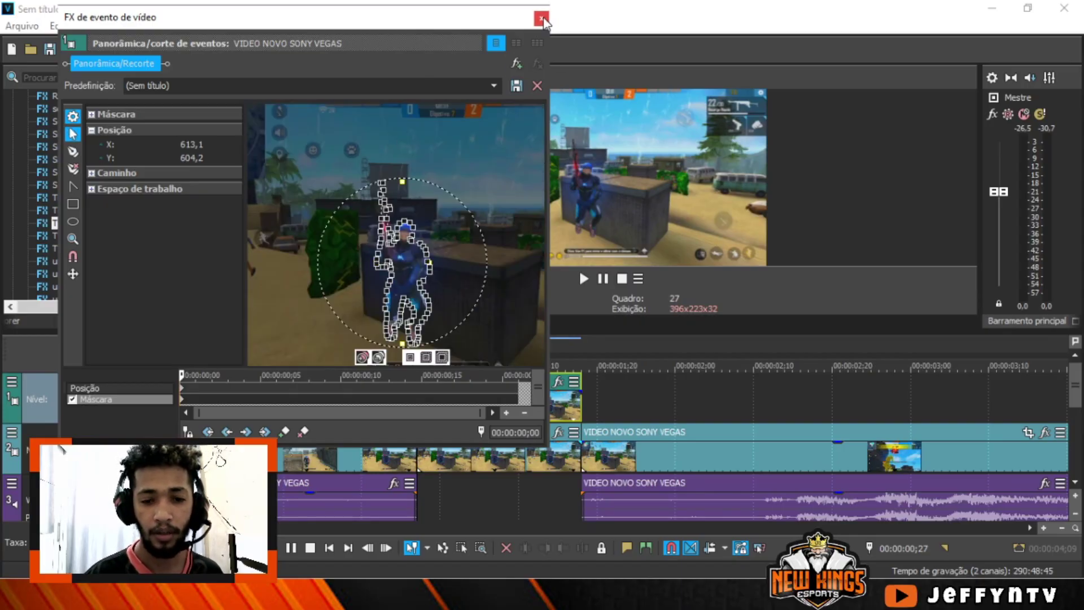
click(542, 20)
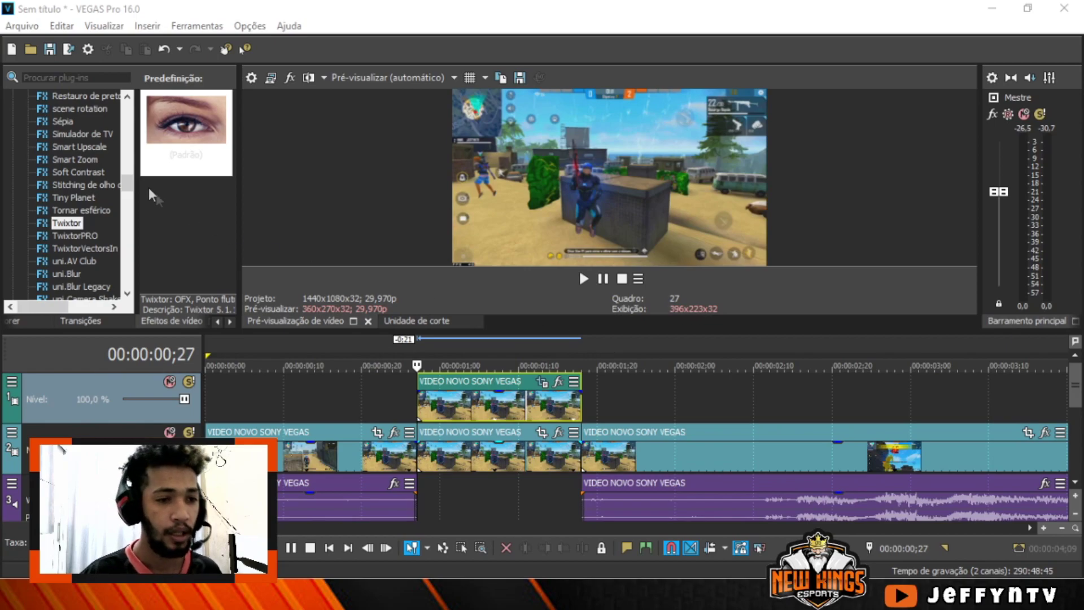
Apply the default uni.Ecto effect to the masked event on the upper track and close its settings.
scroll(128, 188, down, 5)
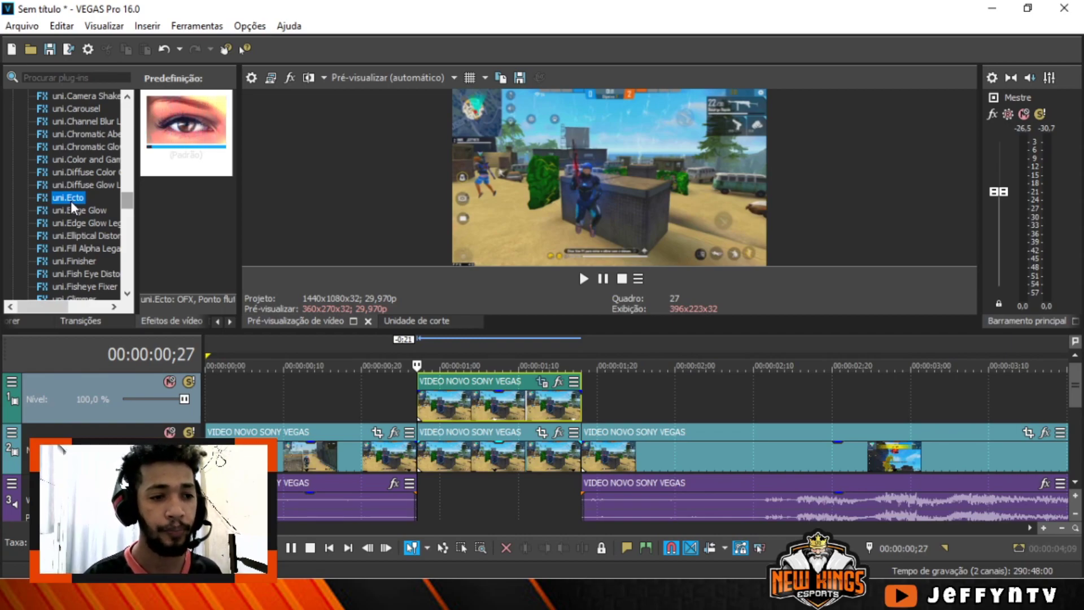
drag(70, 199, 437, 384)
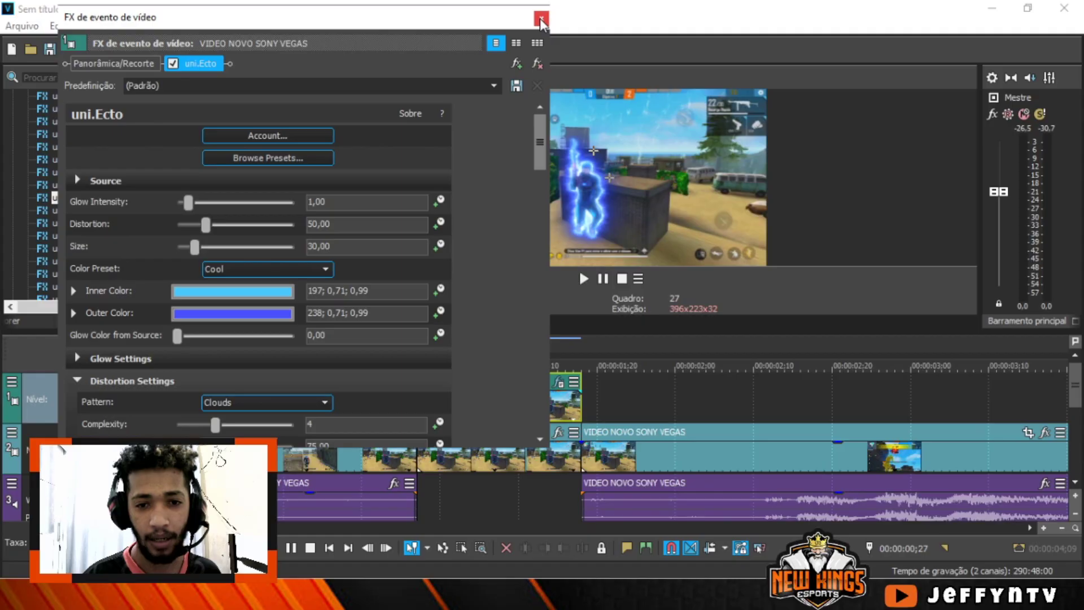
click(541, 19)
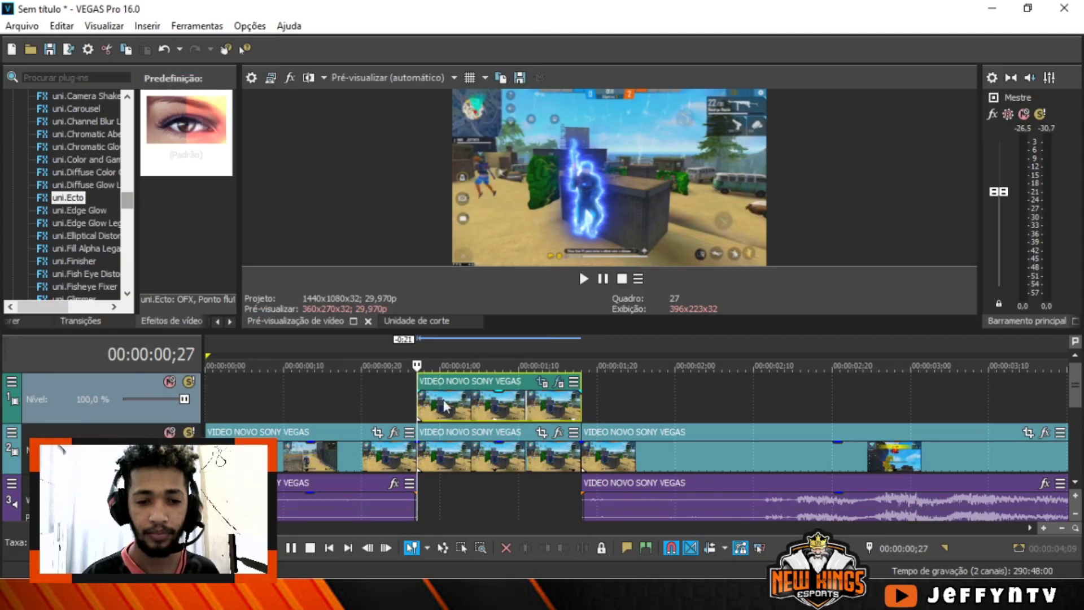
Select all the events with their full time range and move through the sequence to inspect the character's glow.
click(401, 391)
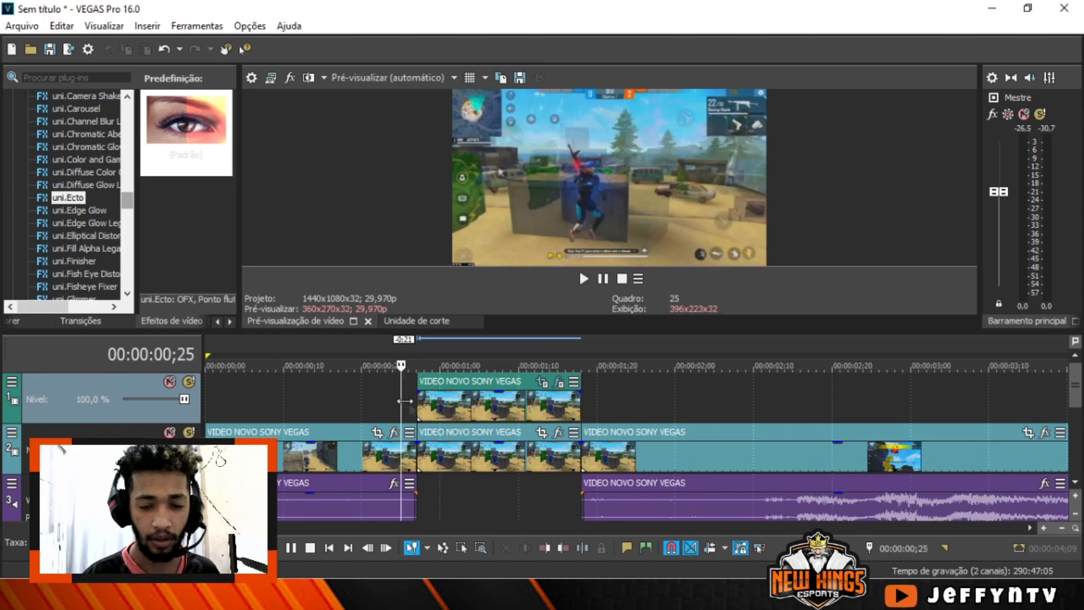
scroll(424, 419, down, 3)
click(358, 405)
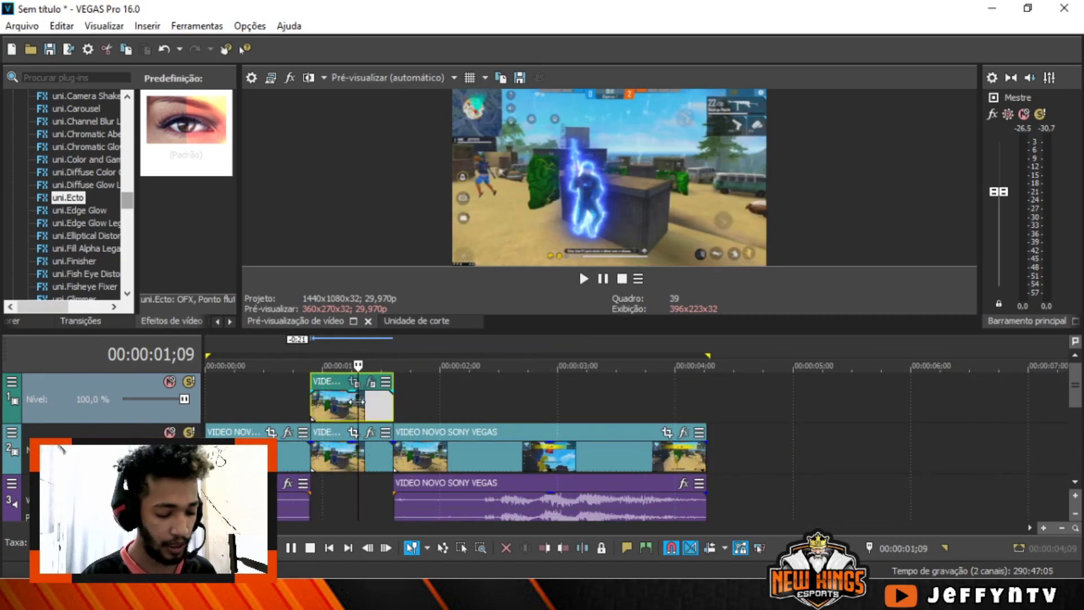
key(ctrl+a)
drag(705, 391, 209, 398)
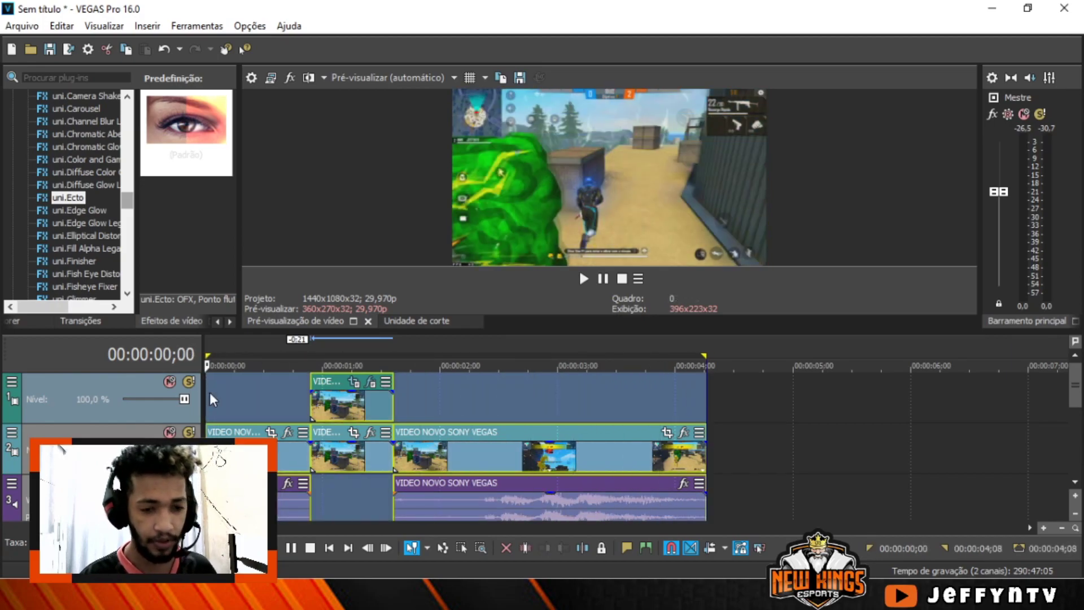
key(Right)
key(Right)
key(Right)
key(Right)
key(Right)
key(Right)
key(Right)
key(Right)
key(Right)
key(Right)
key(Right)
key(Right)
key(Right)
key(Right)
key(Right)
key(Right)
key(Right)
key(Right)
key(Right)
key(Right)
key(Right)
key(Right)
key(Right)
key(Right)
key(Right)
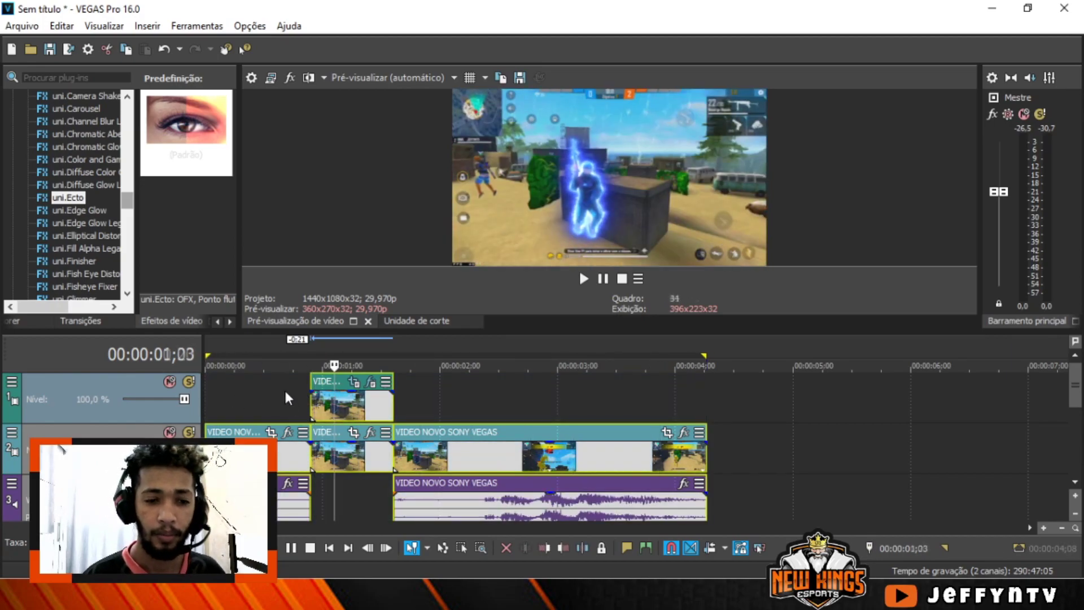
Play the sequence repeatedly from just before the frozen moment to review the blue glow effect.
double_click(286, 389)
click(279, 390)
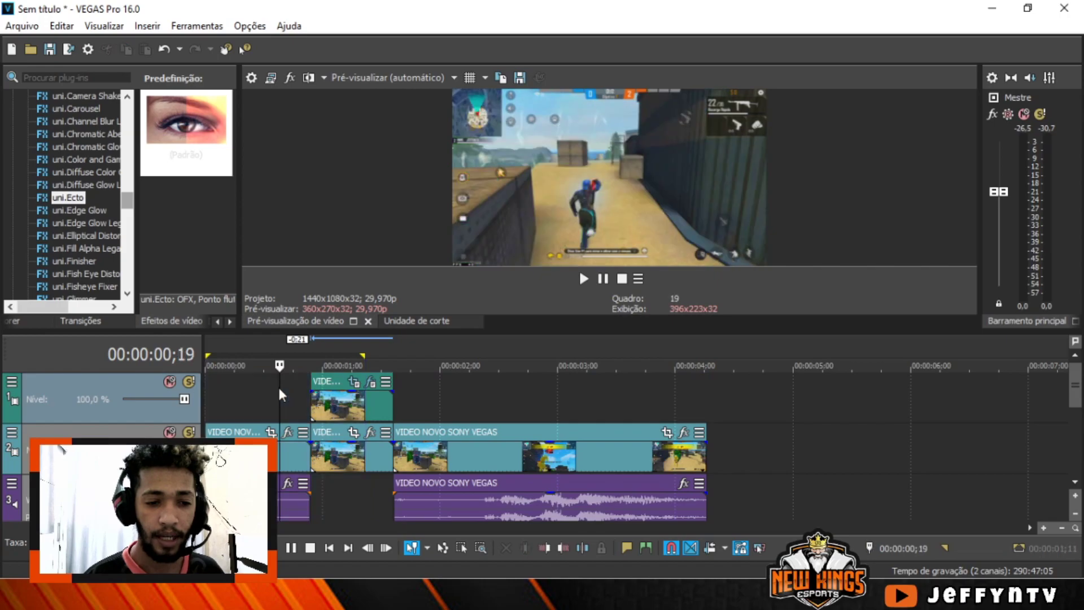
click(601, 280)
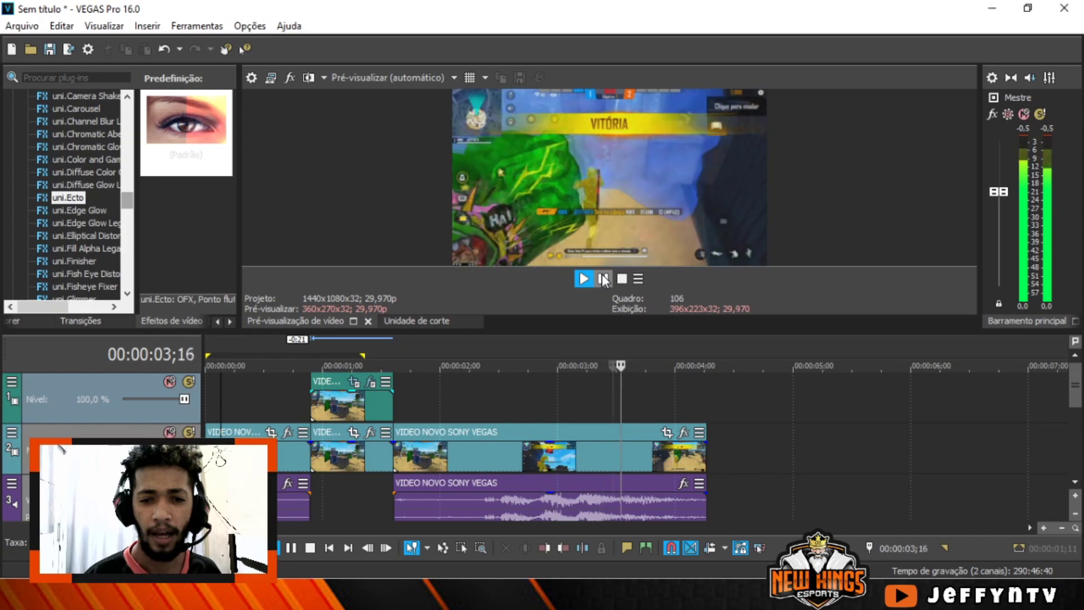
click(604, 279)
key(space)
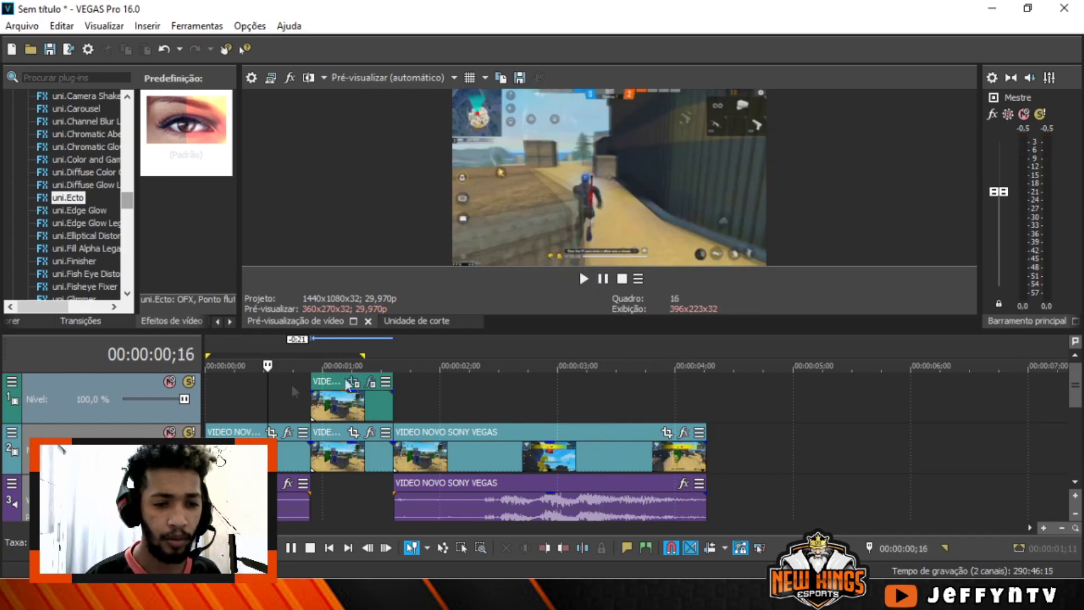
click(590, 281)
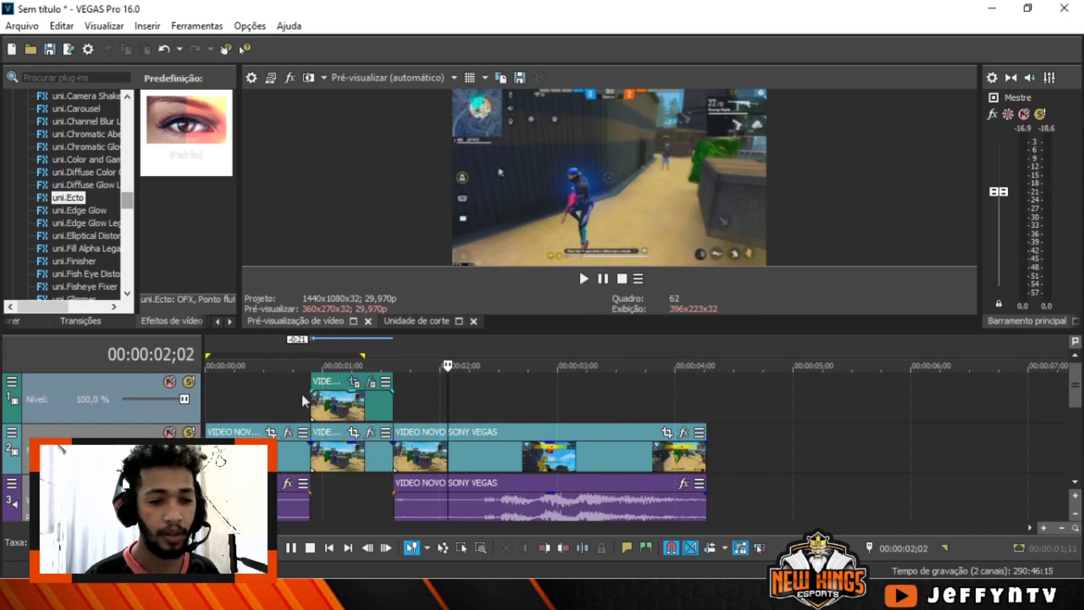
click(302, 394)
click(584, 278)
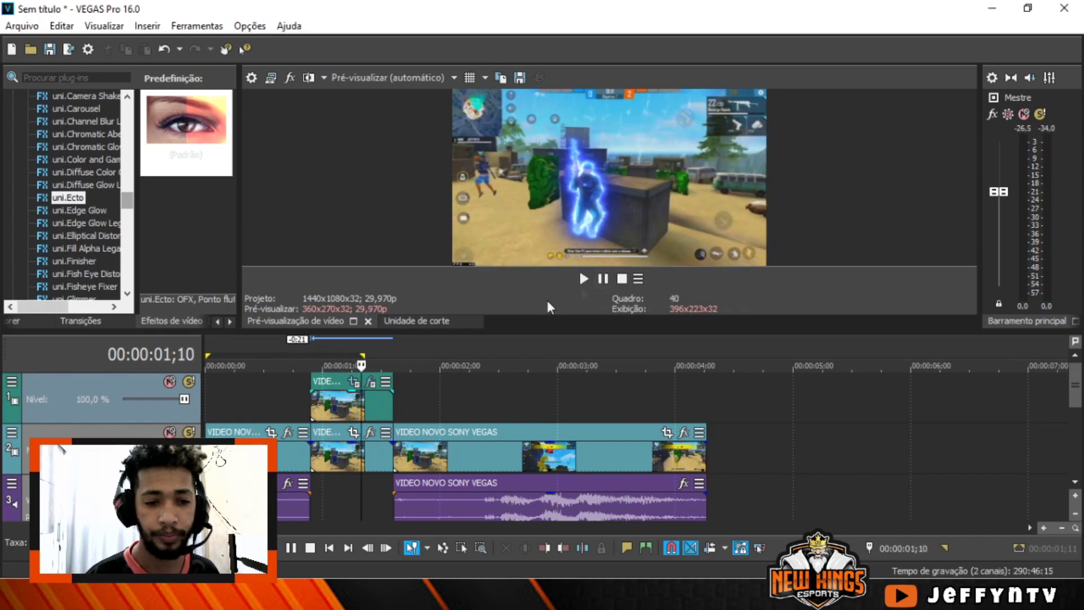
Recolour the upper event's uni.Ecto glow with inner color HSV 347; 0,71; 0,99 and outer color HSV 302; 0,71; 0,99.
click(371, 390)
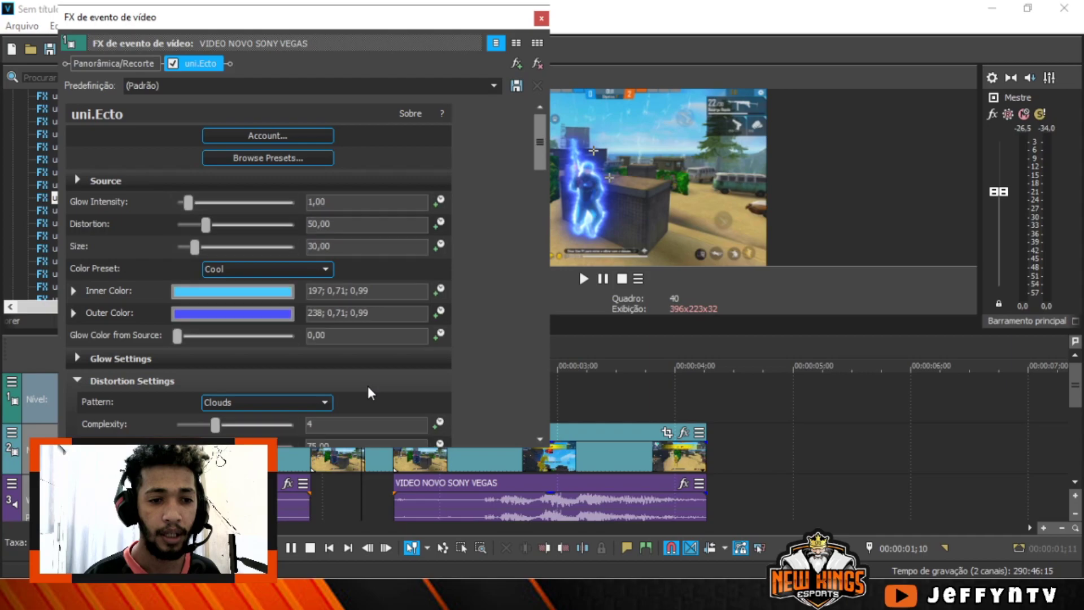
click(286, 294)
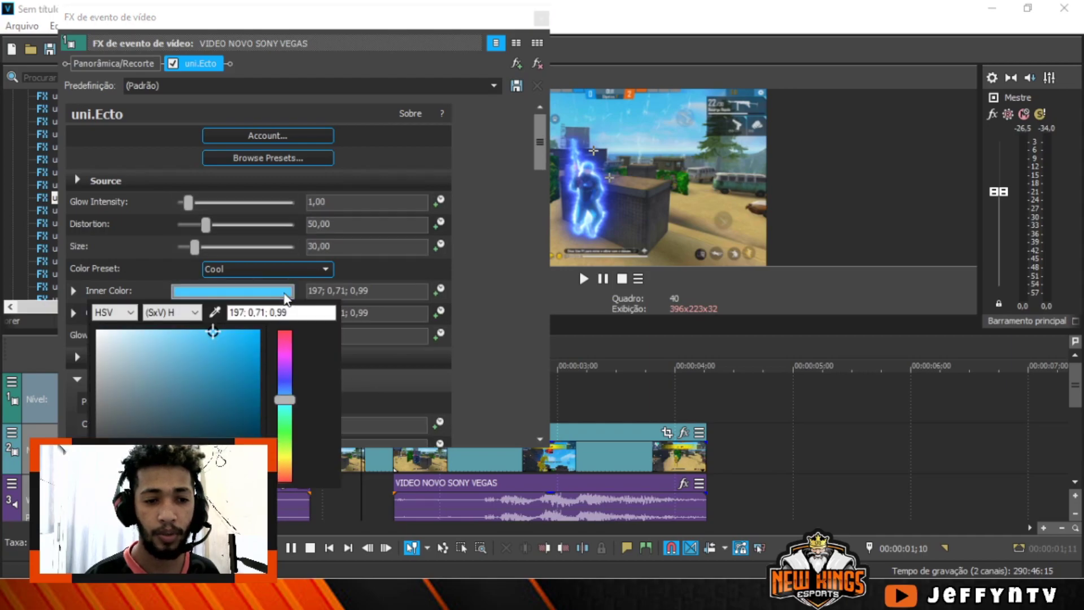
click(286, 354)
drag(284, 338, 284, 336)
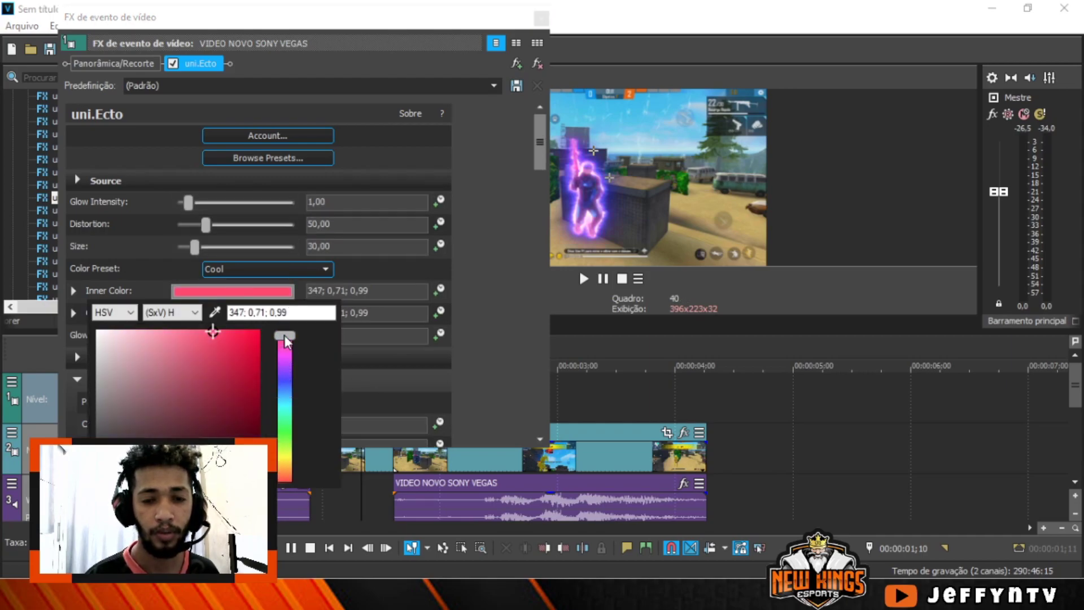
click(288, 315)
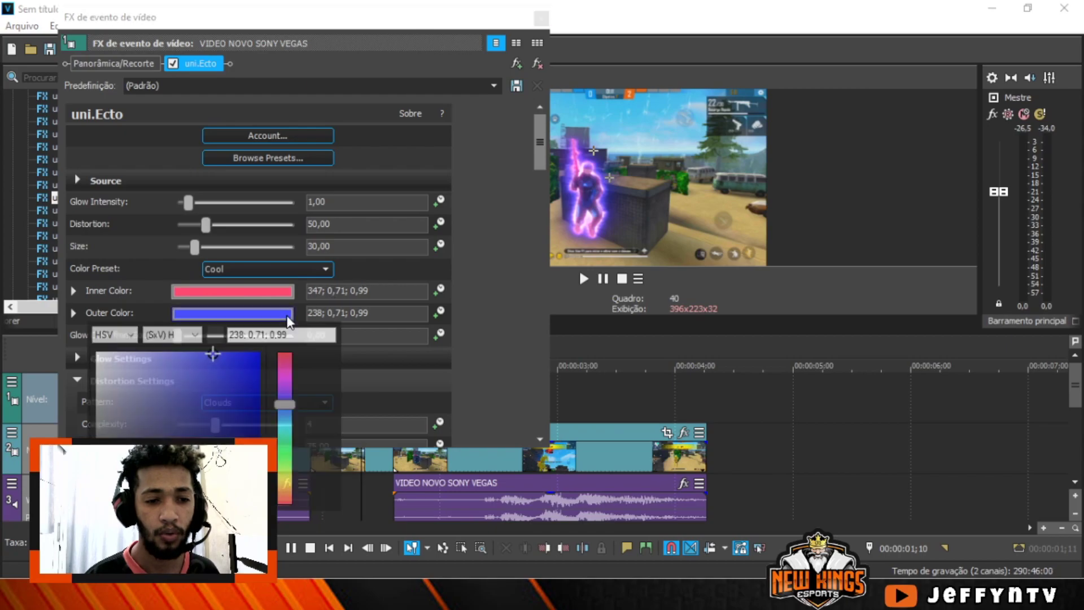
click(285, 379)
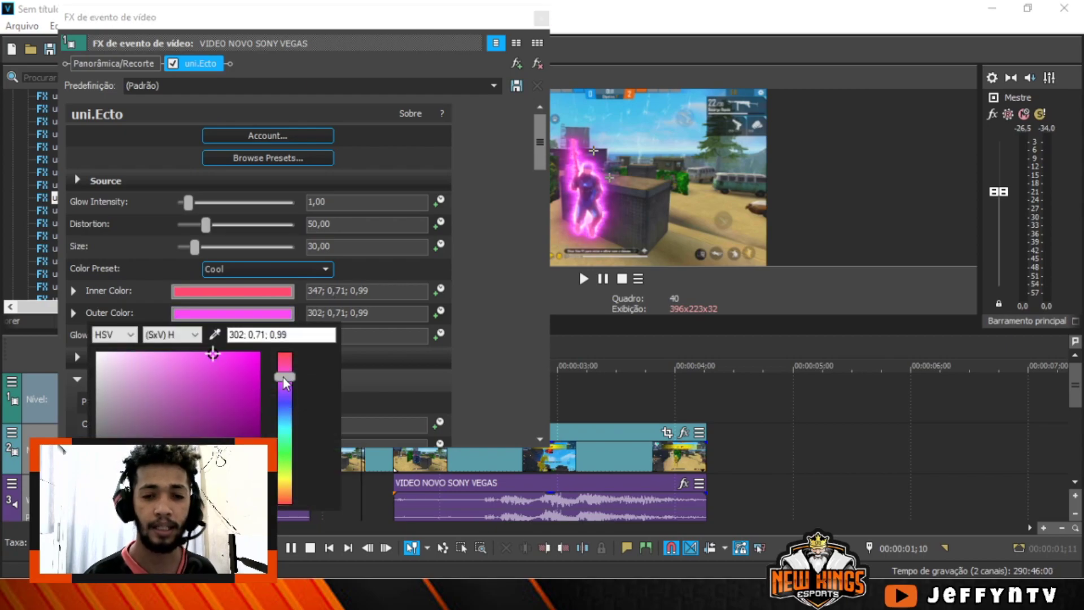
click(489, 193)
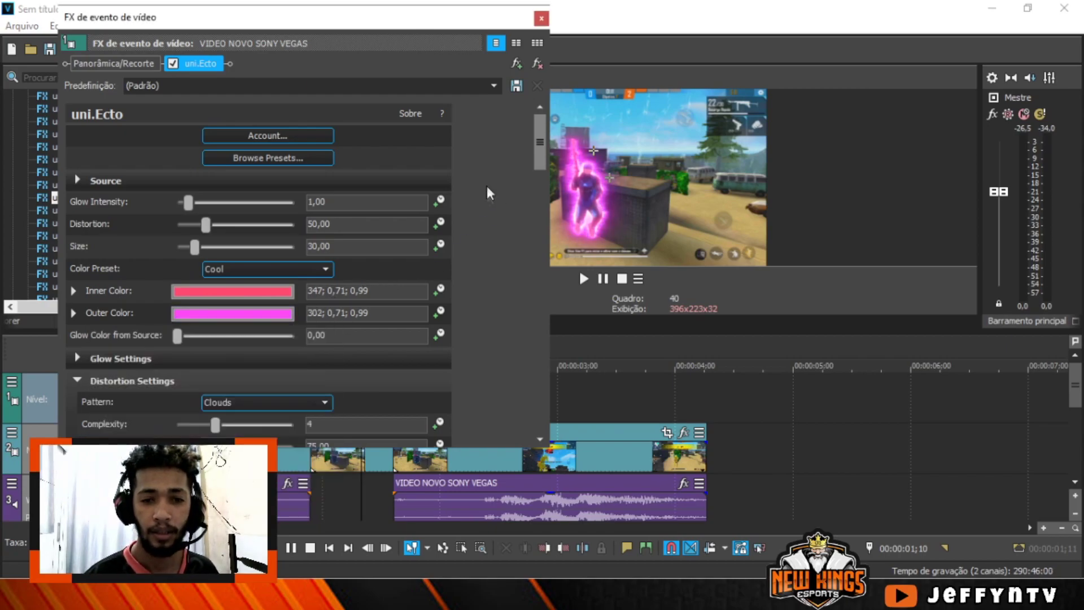
click(541, 18)
Play the frozen moment from shortly before it to check the pink glow.
click(278, 396)
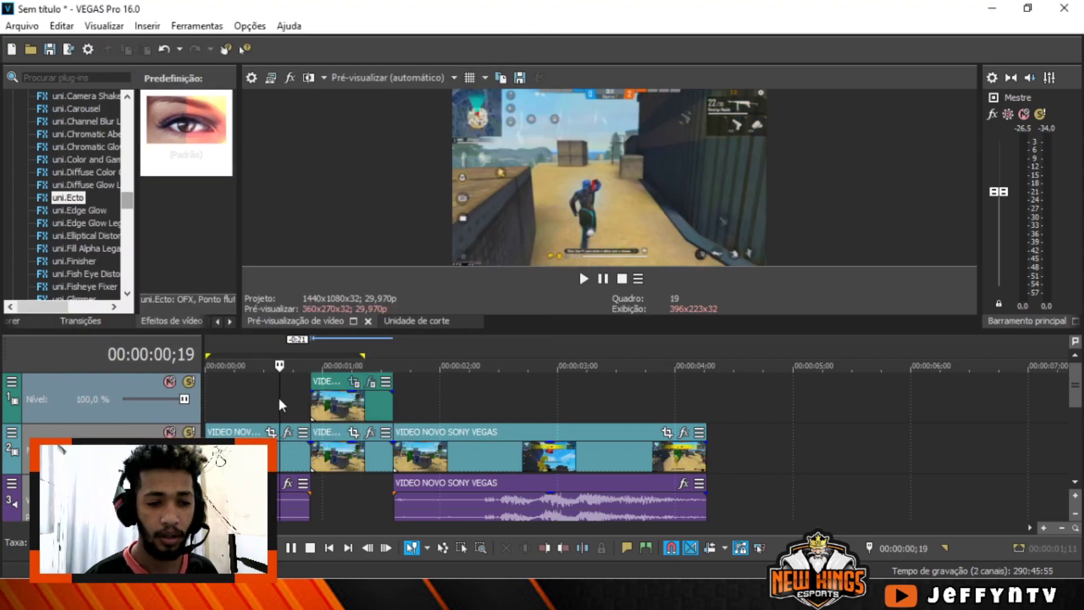
click(585, 279)
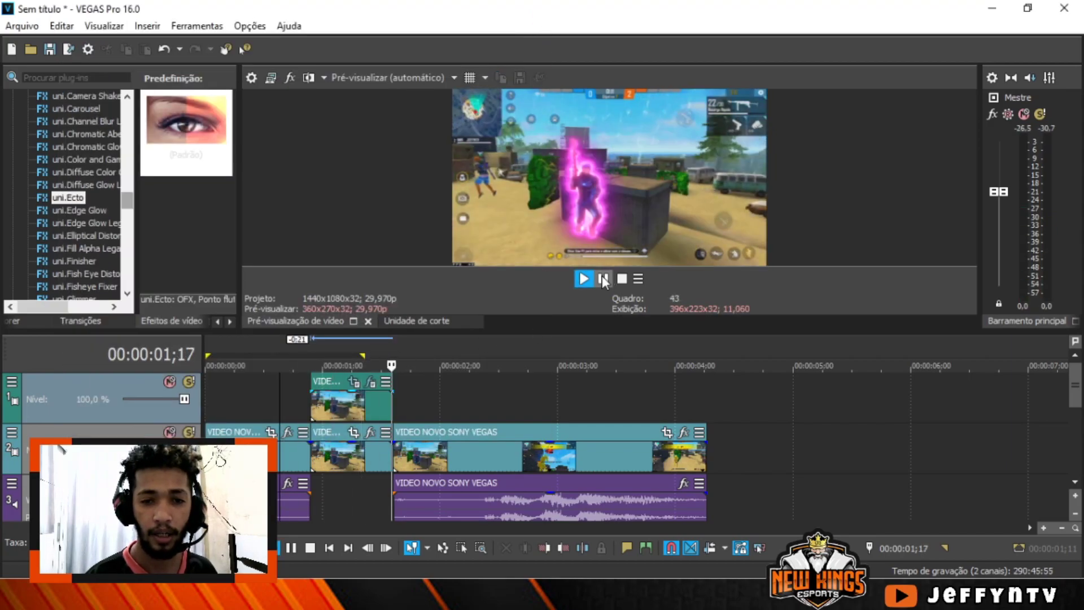
click(603, 279)
Mark the timeline range and replay the sequence from before the frozen moment into the following clip.
drag(707, 391, 198, 410)
key(ctrl+a)
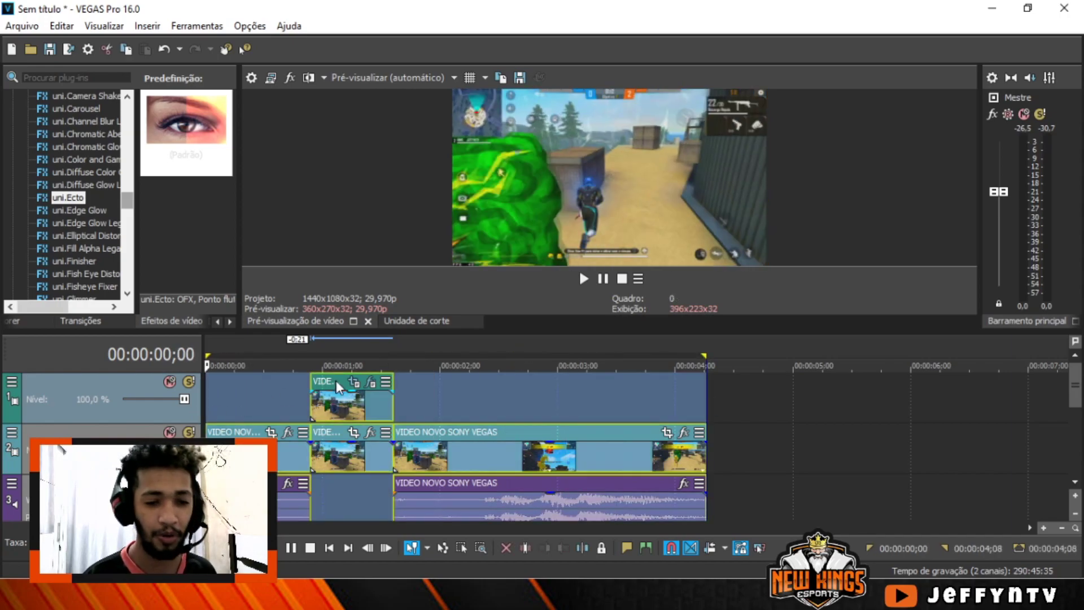
click(337, 383)
drag(407, 397, 202, 406)
click(287, 392)
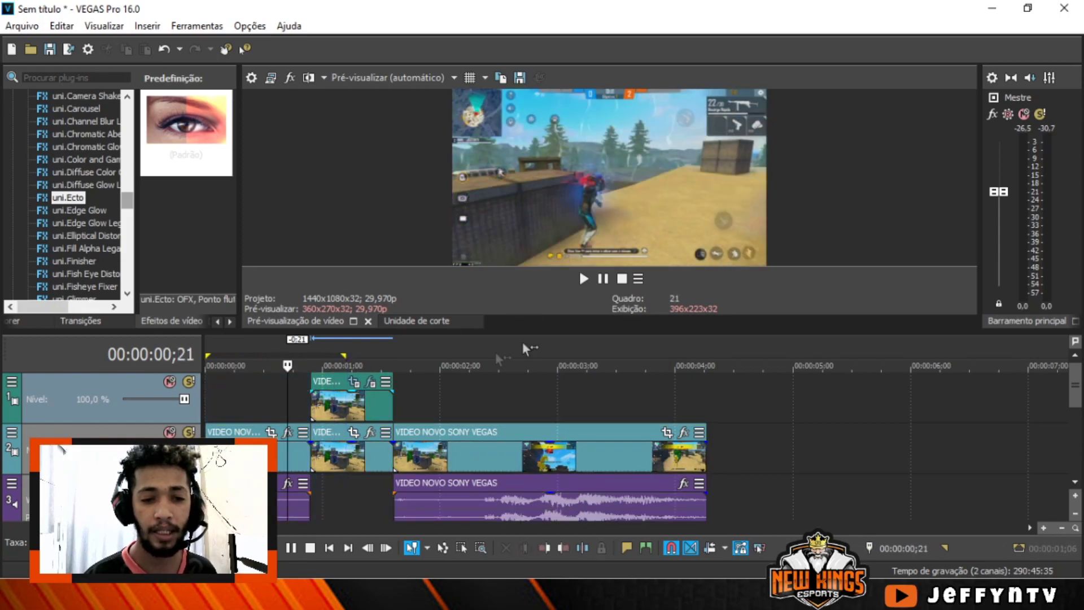
click(584, 284)
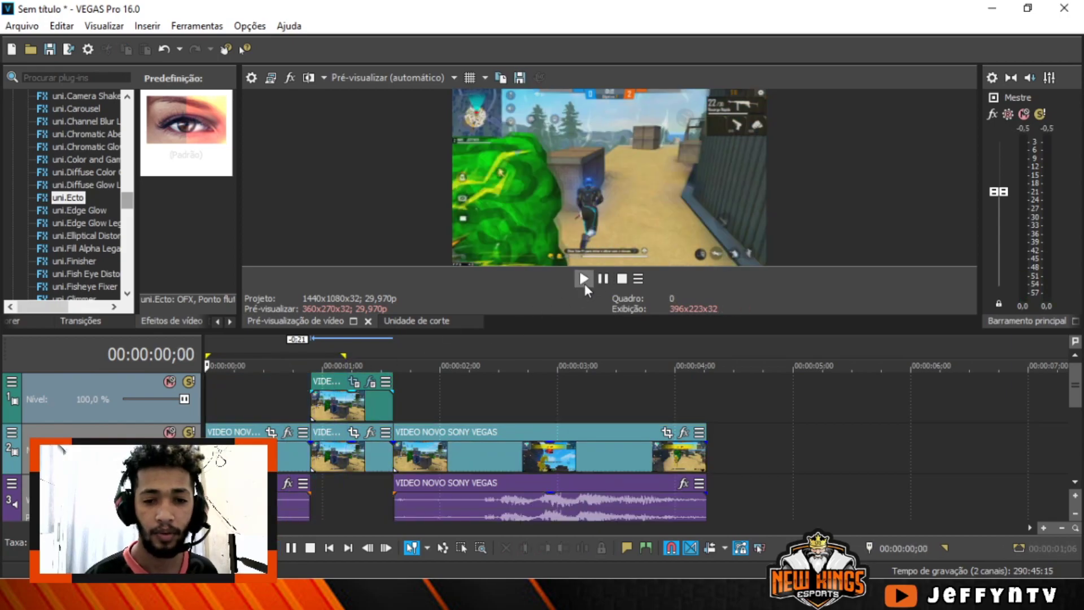
click(584, 280)
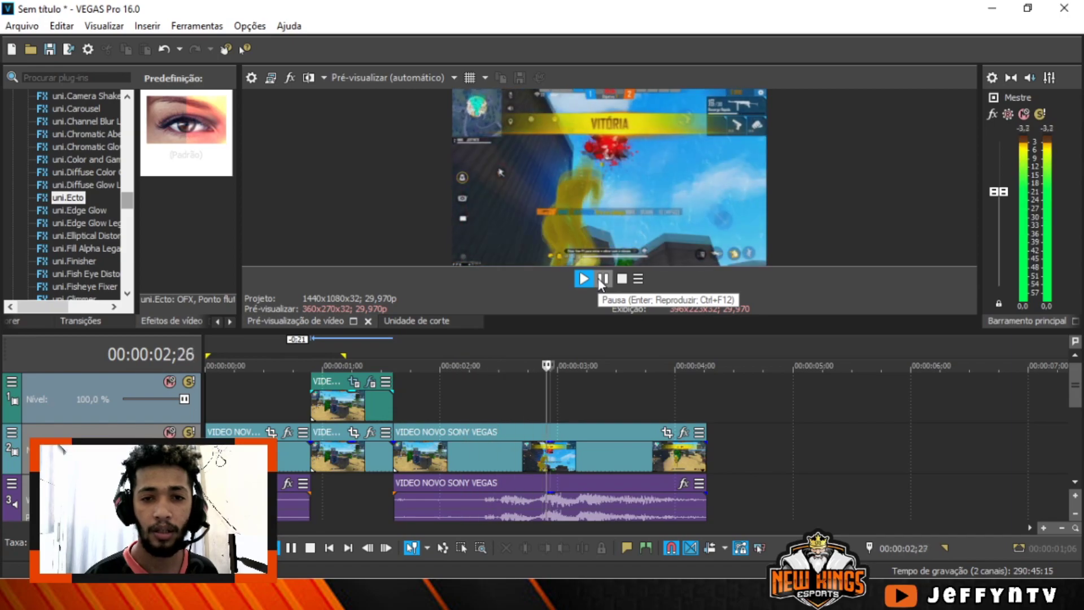
click(602, 280)
click(274, 385)
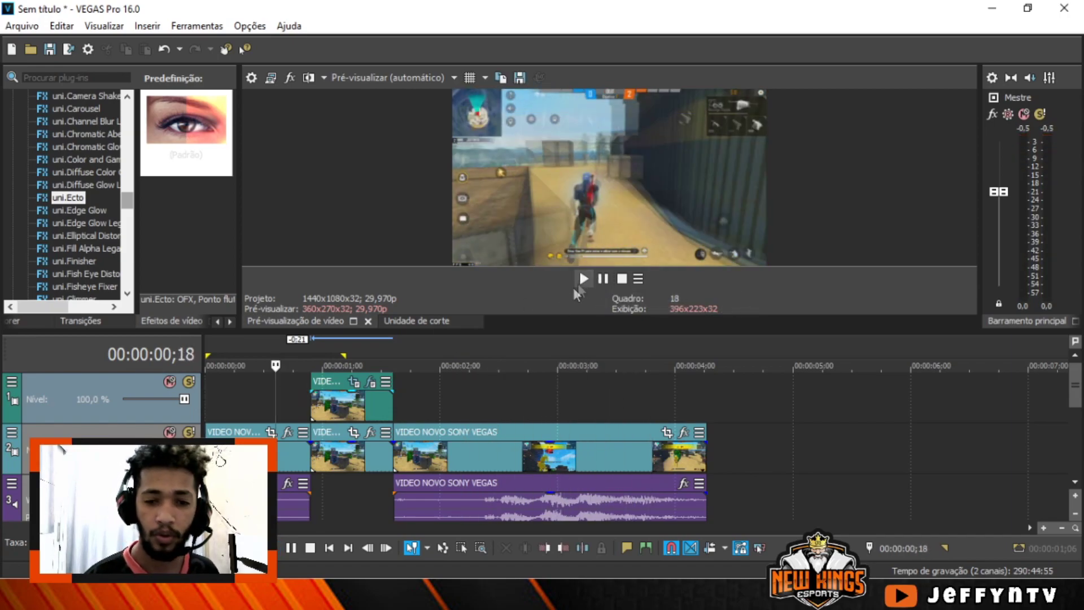
click(584, 279)
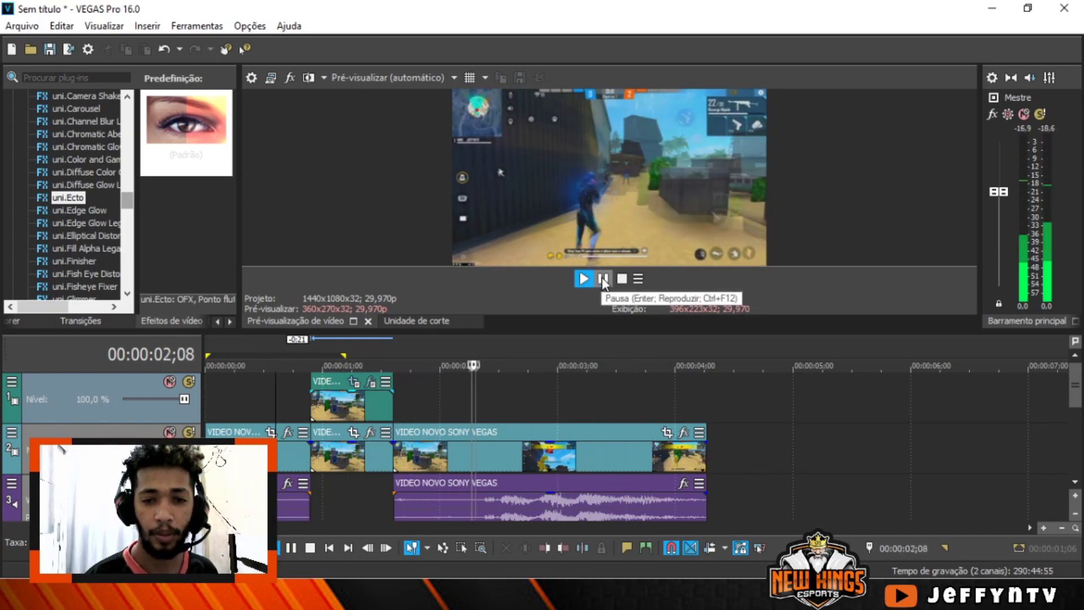
click(603, 279)
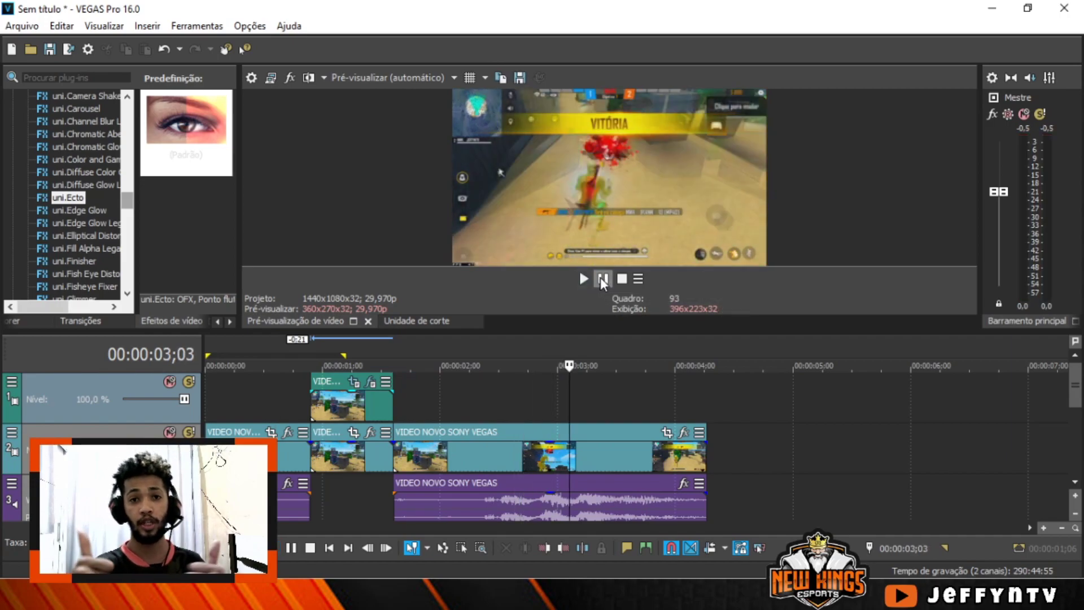
Select the whole edited sequence from its end back to the start and open the Render As dialog.
scroll(543, 350, down, 2)
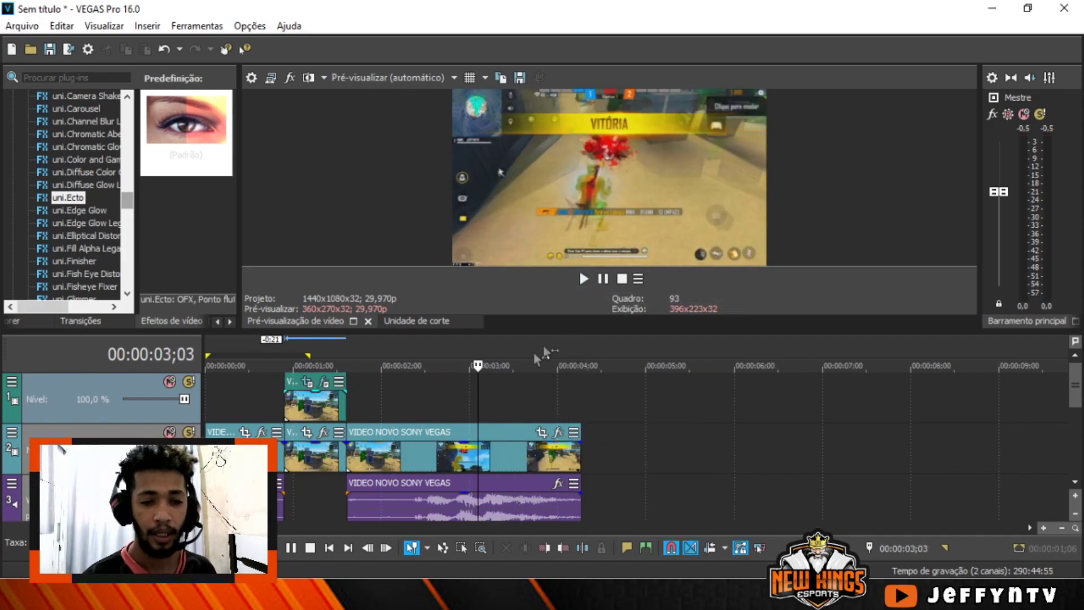
drag(458, 392, 204, 398)
click(18, 28)
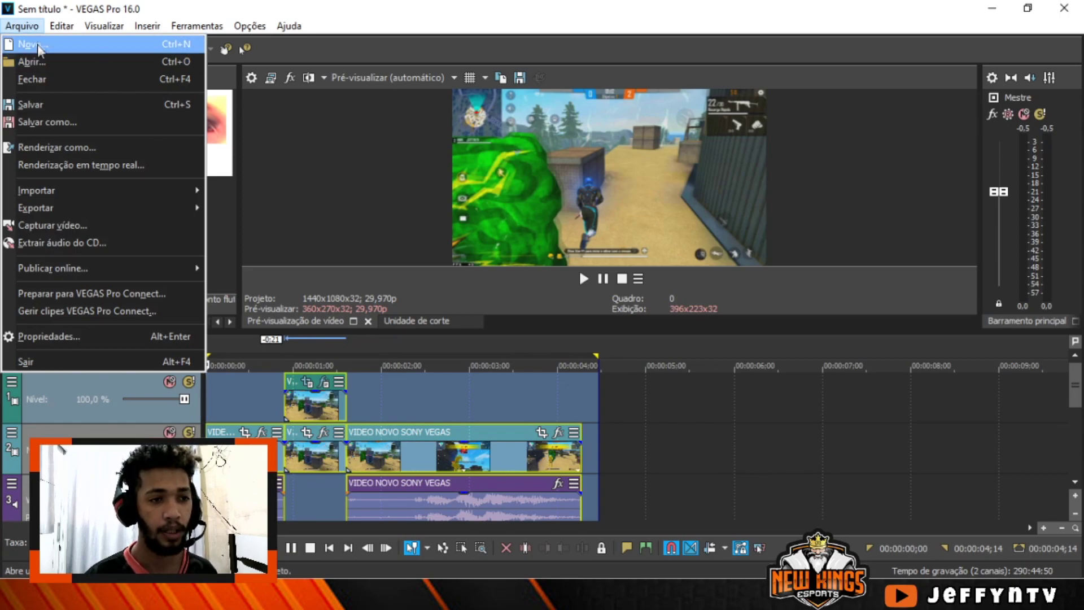
click(77, 148)
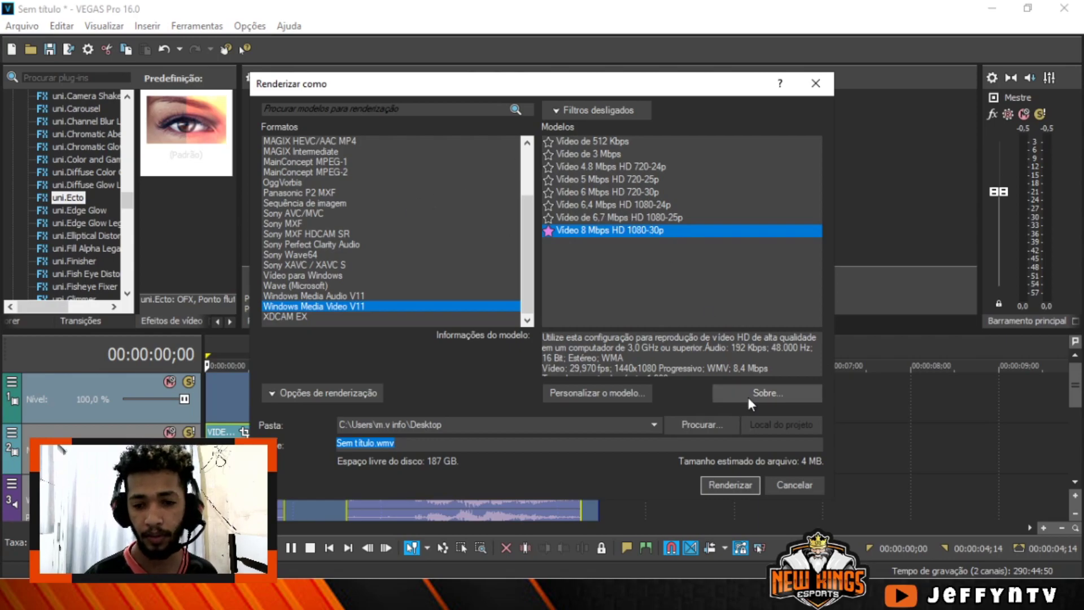
Name the output file SALVAAAA on the Desktop and render it as Windows Media Video V11 at 8 Mbps HD 1080-30p.
click(713, 429)
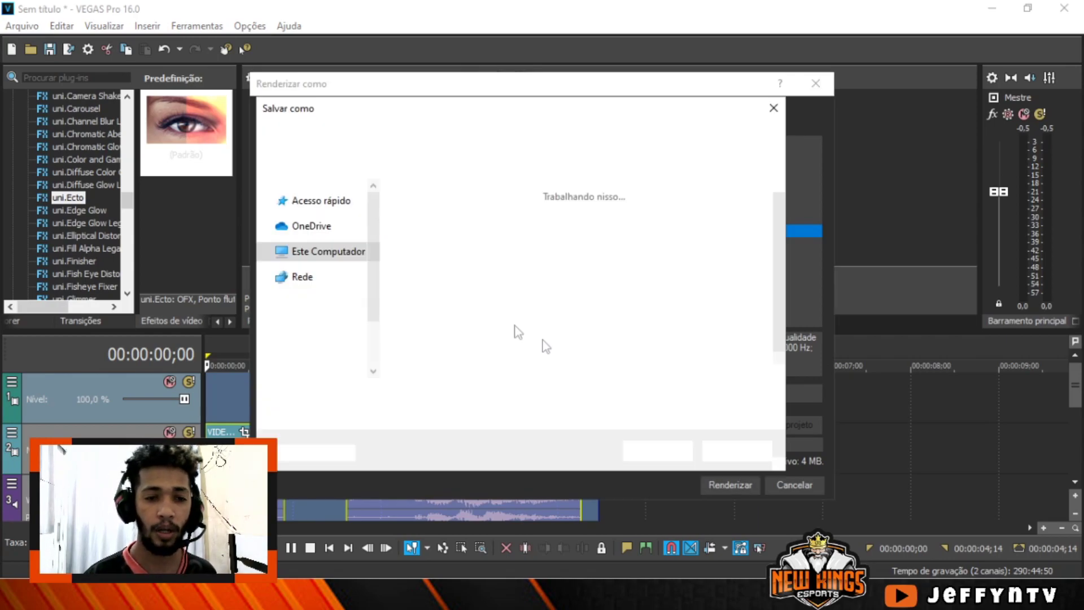
scroll(339, 226, up, 1)
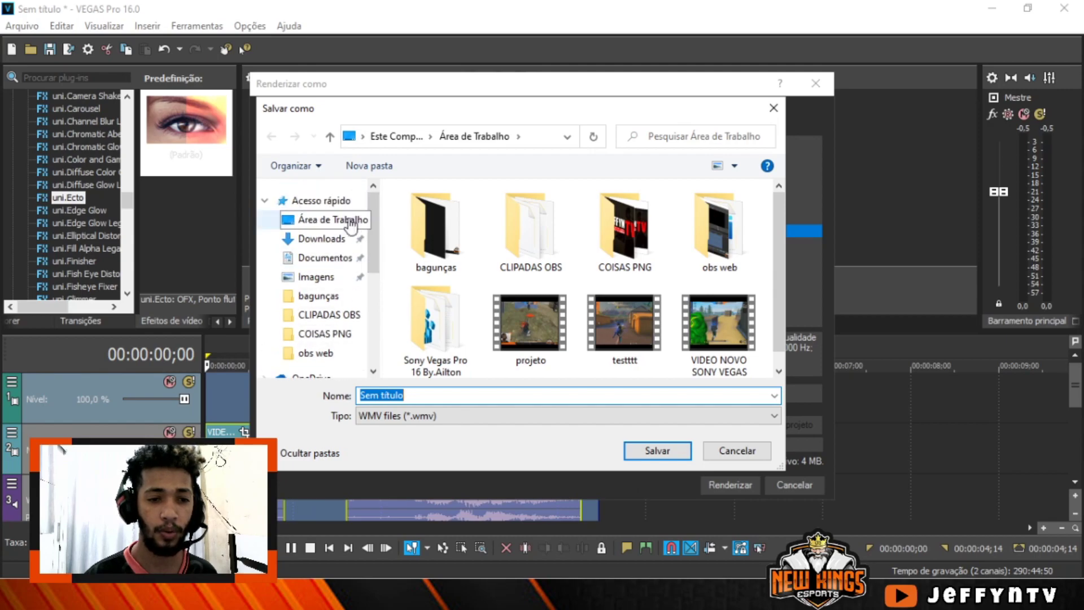
click(443, 396)
click(442, 396)
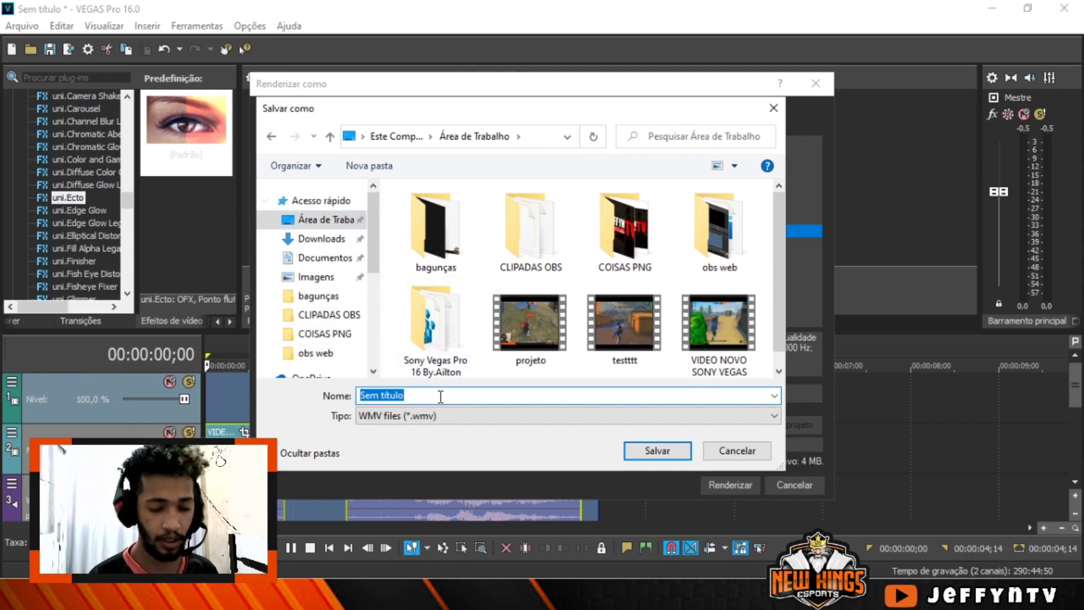
click(655, 451)
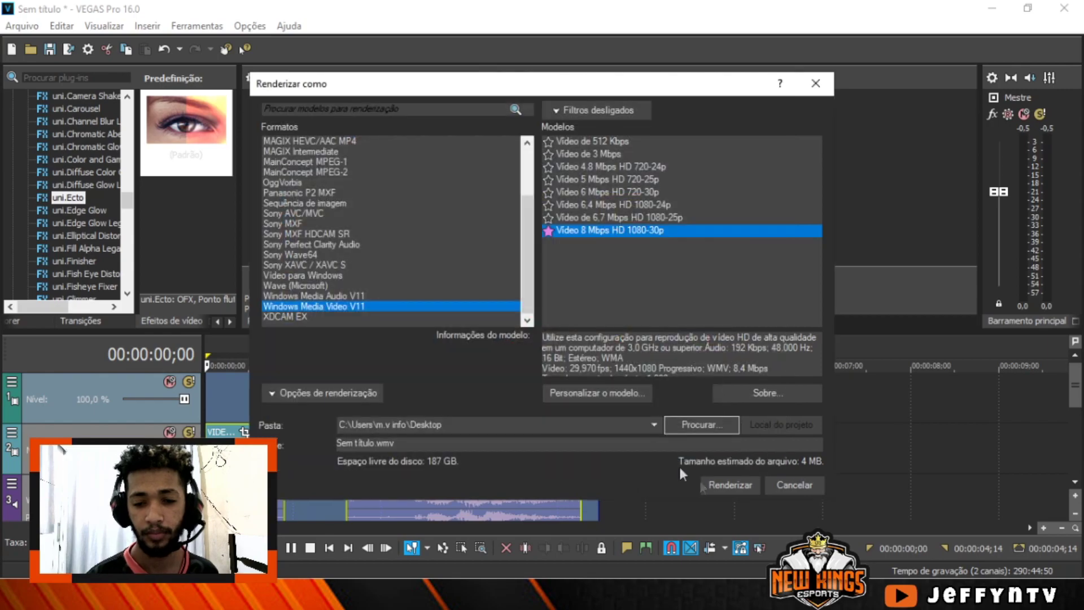
click(710, 484)
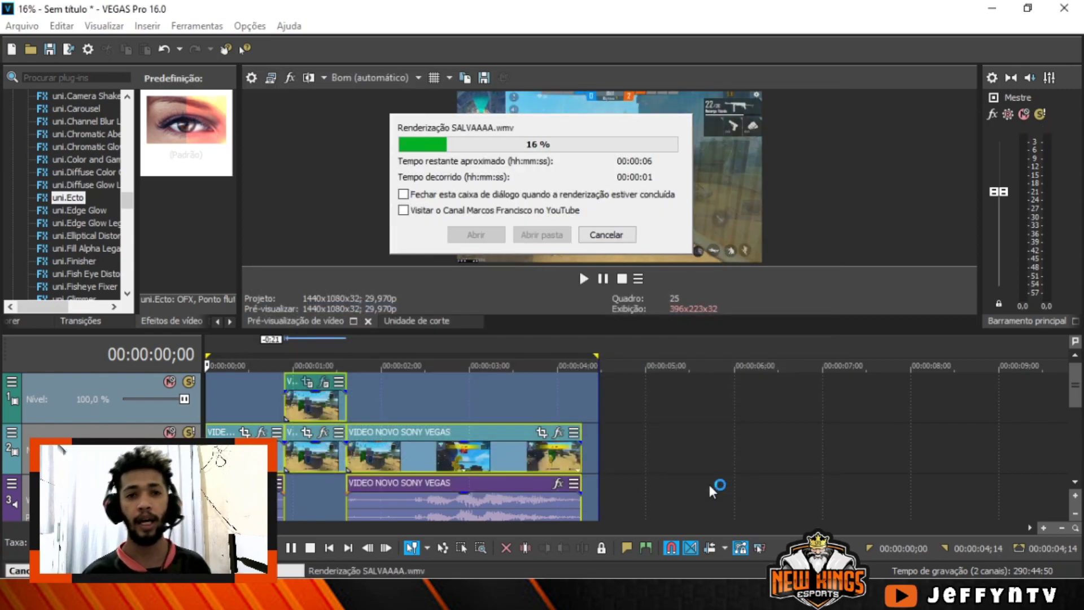